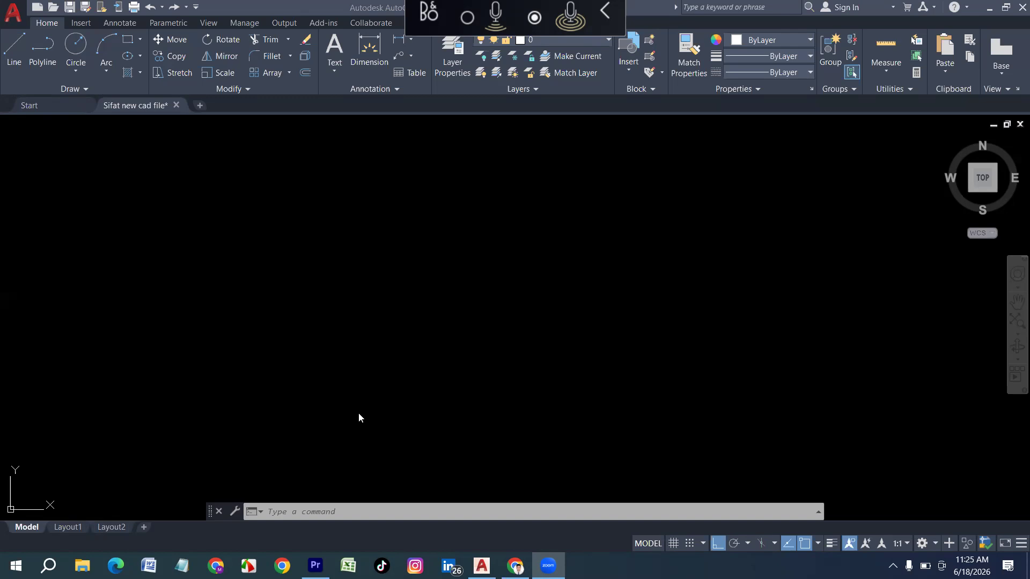
# Draw a closed 16' by 8' rectangle from four separate lines.
pyautogui.click(379, 313)
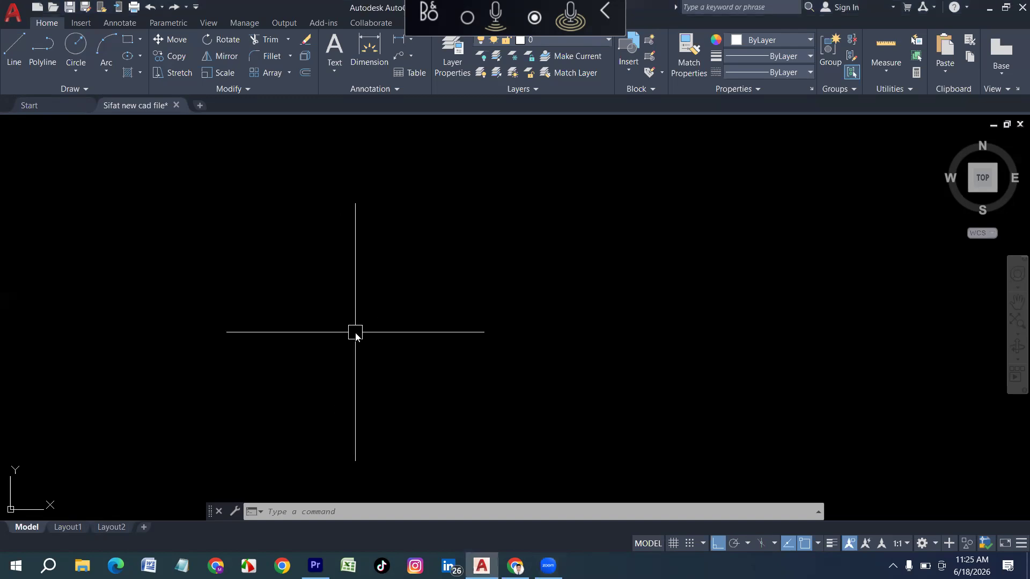
pyautogui.write('l')
pyautogui.press('Return')
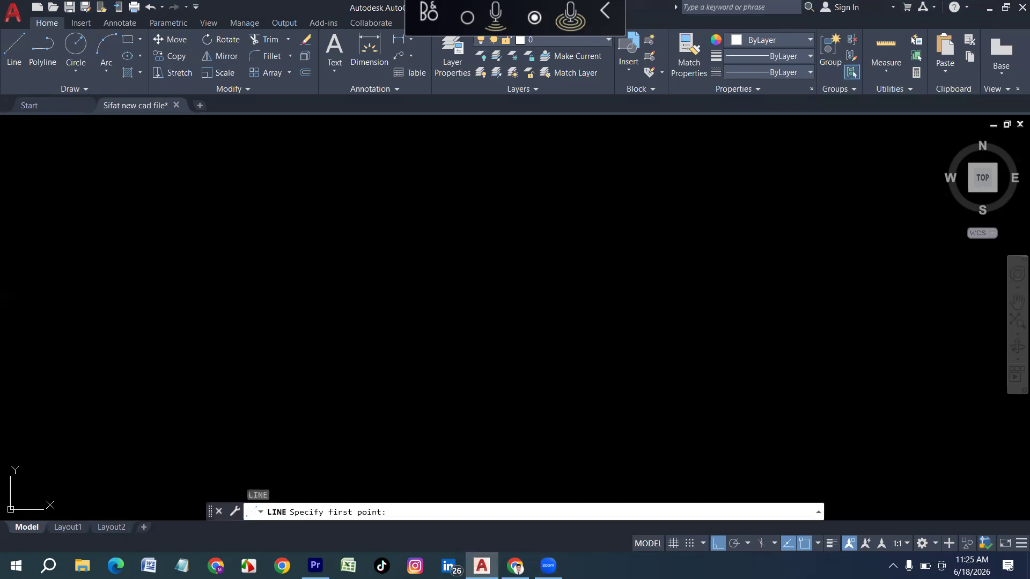
pyautogui.click(194, 265)
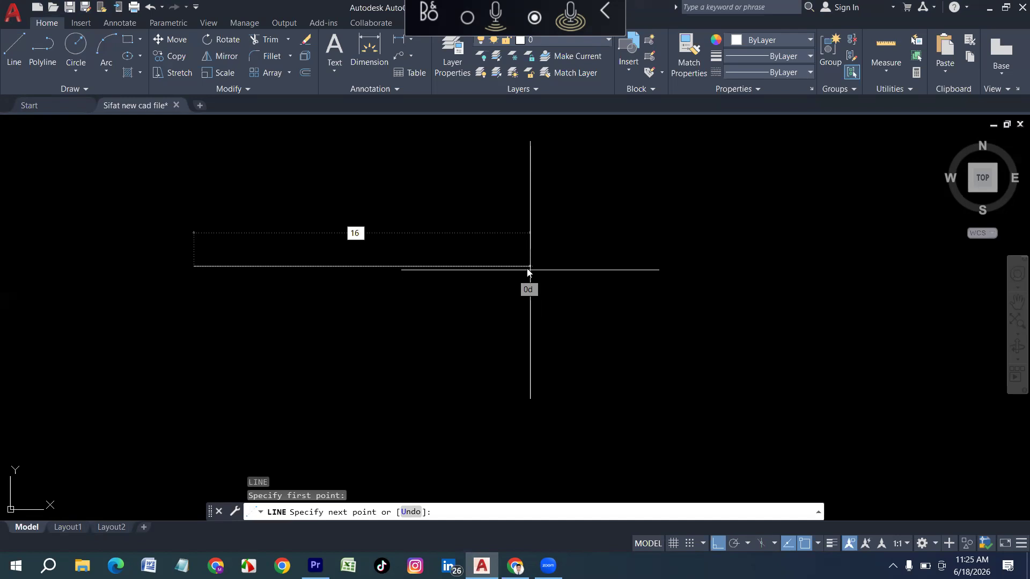
pyautogui.press('Return')
pyautogui.scroll(4, 279, 315)
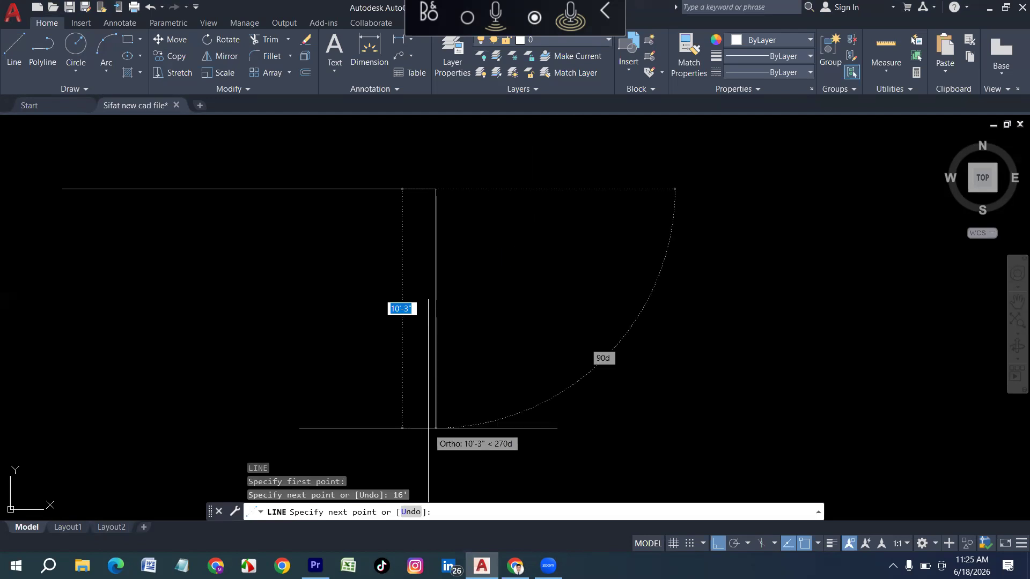
pyautogui.write("8'")
pyautogui.press('Return')
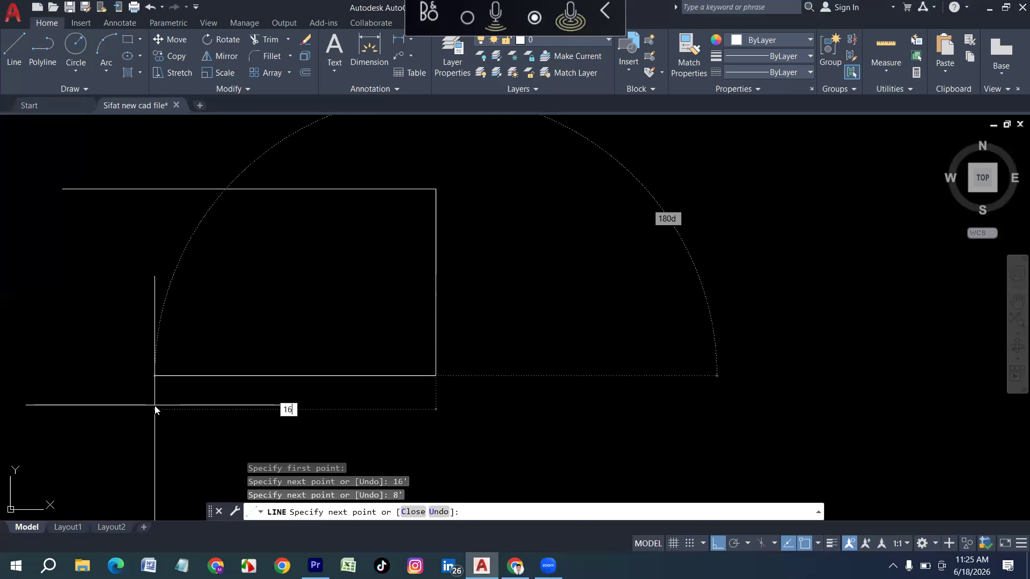
pyautogui.write("16'")
pyautogui.press('Return')
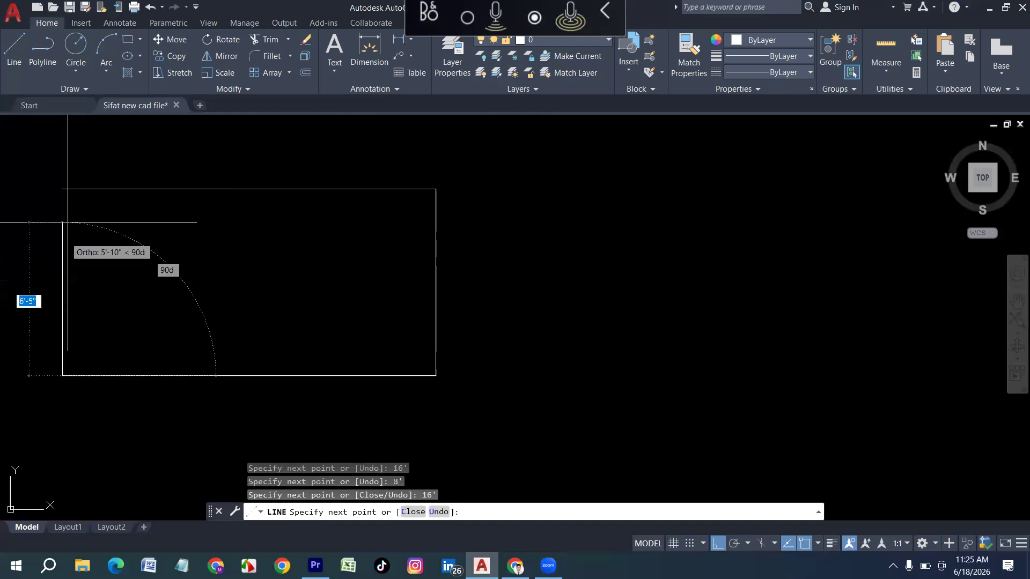
pyautogui.click(63, 189)
pyautogui.press('Return')
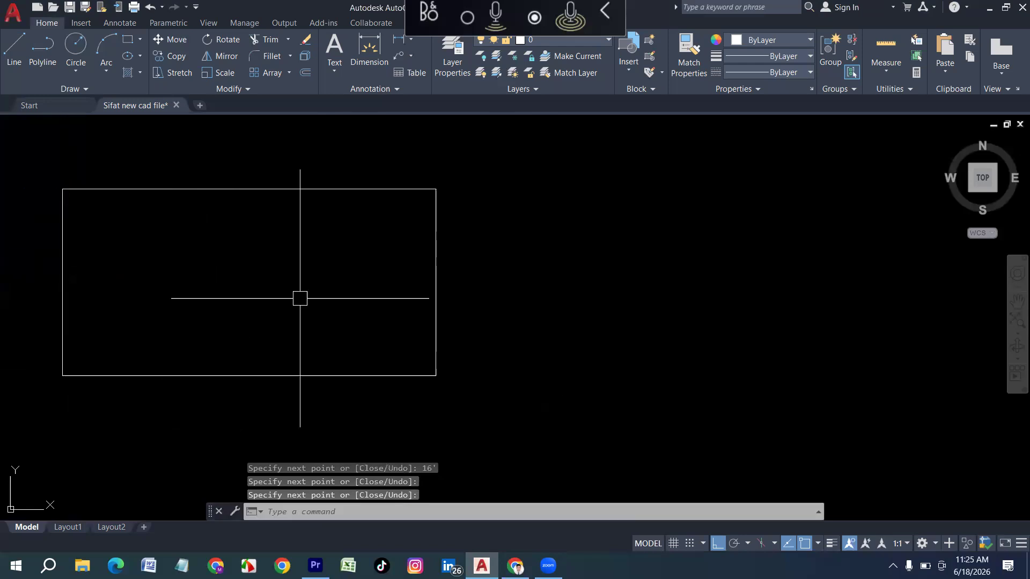
# Copy the whole rectangle horizontally to the right, leaving a gap between the two.
pyautogui.scroll(-2, 256, 249)
pyautogui.click(422, 170)
pyautogui.click(89, 371)
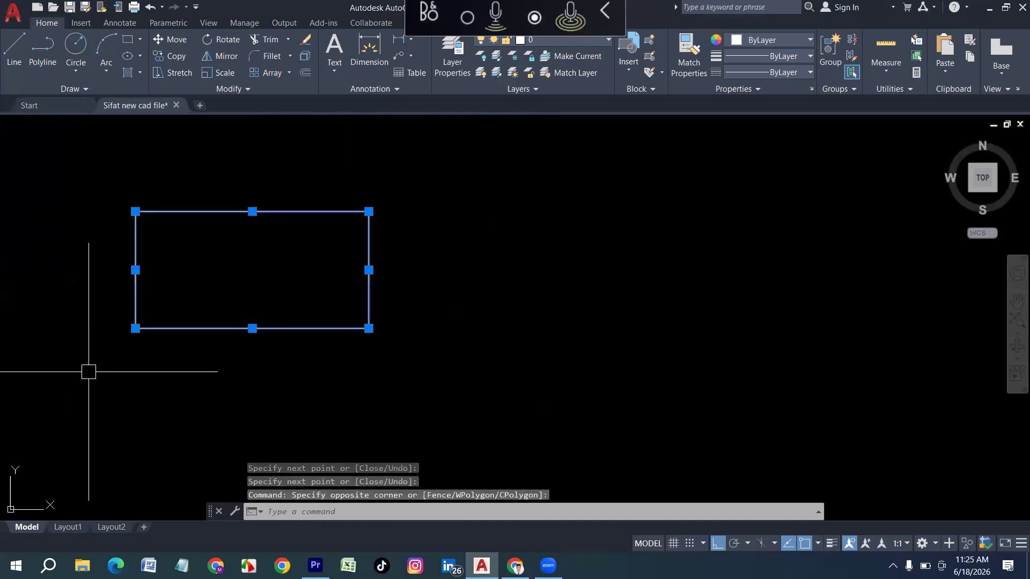
pyautogui.write('o')
pyautogui.press('Return')
pyautogui.click(230, 344)
pyautogui.click(590, 342)
pyautogui.press('Escape')
# Offset each of the original left rectangle's four lines outward by 5 inches.
pyautogui.scroll(-2, 378, 357)
pyautogui.write('o')
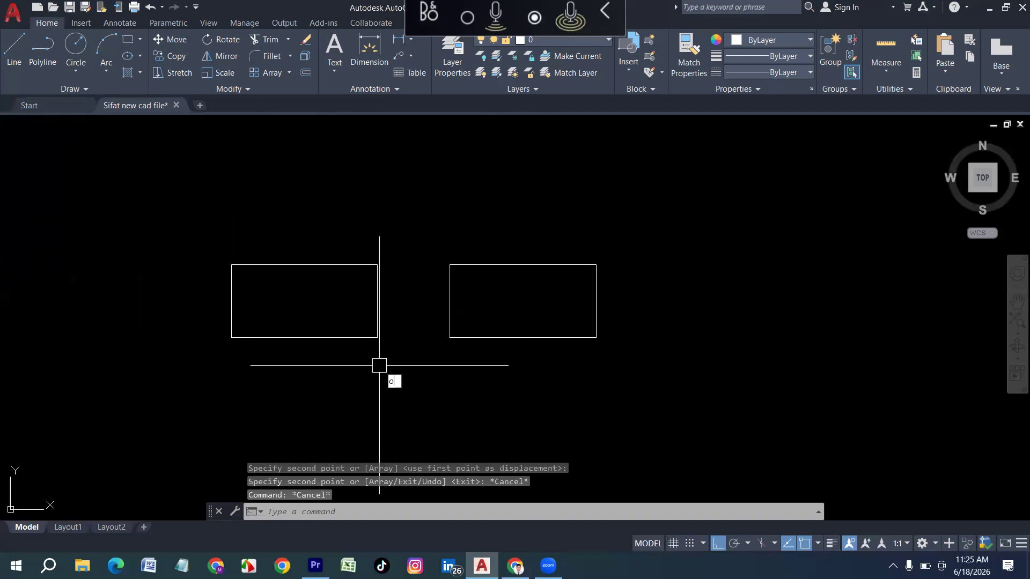
pyautogui.press('Return')
pyautogui.write('5')
pyautogui.press('Return')
pyautogui.click(314, 264)
pyautogui.click(324, 239)
pyautogui.click(377, 290)
pyautogui.click(403, 296)
pyautogui.click(334, 338)
pyautogui.click(301, 384)
pyautogui.click(232, 301)
pyautogui.click(167, 304)
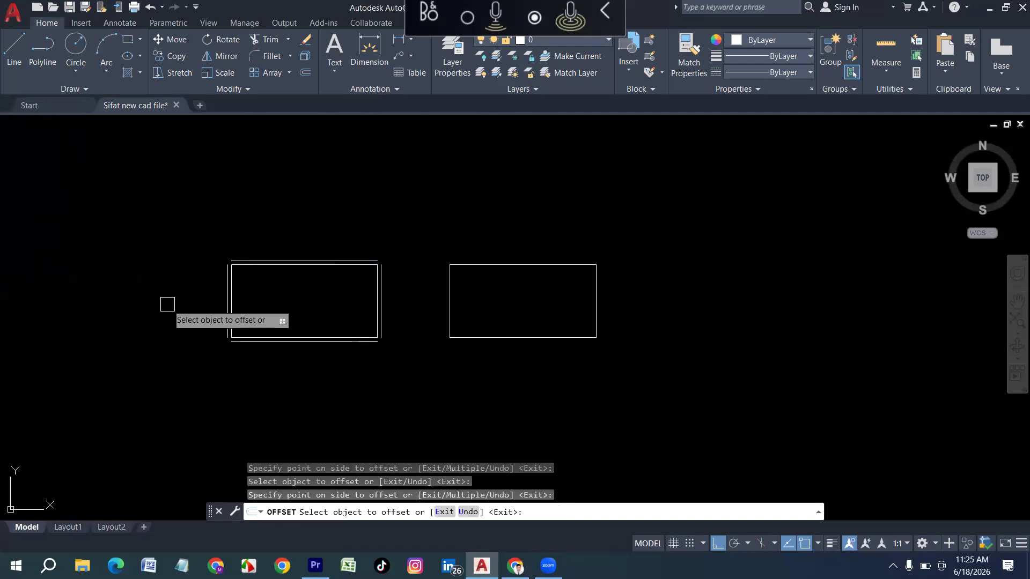
pyautogui.press('Escape')
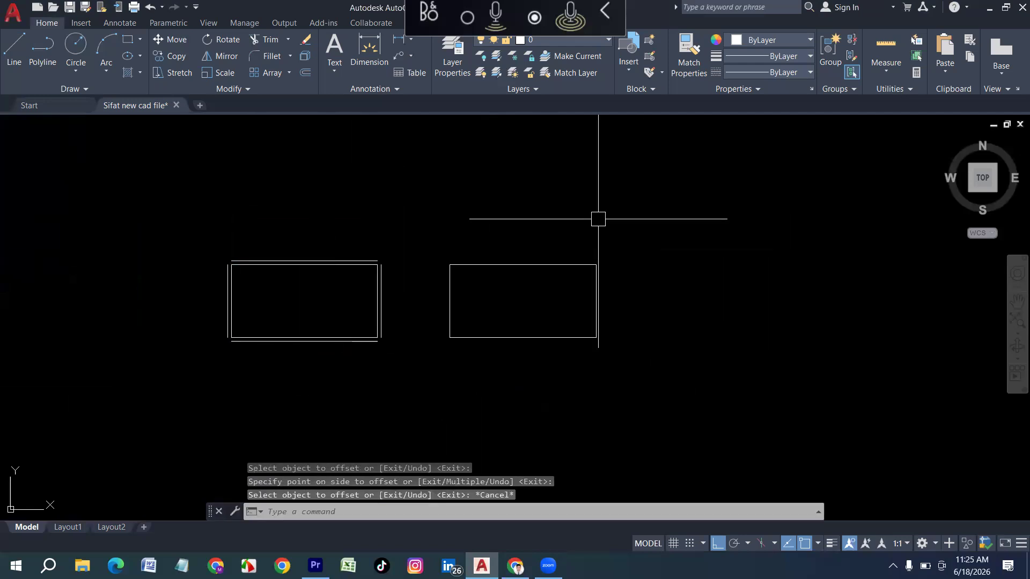
# Join the four lines of the copied right rectangle into a single polyline.
pyautogui.click(648, 188)
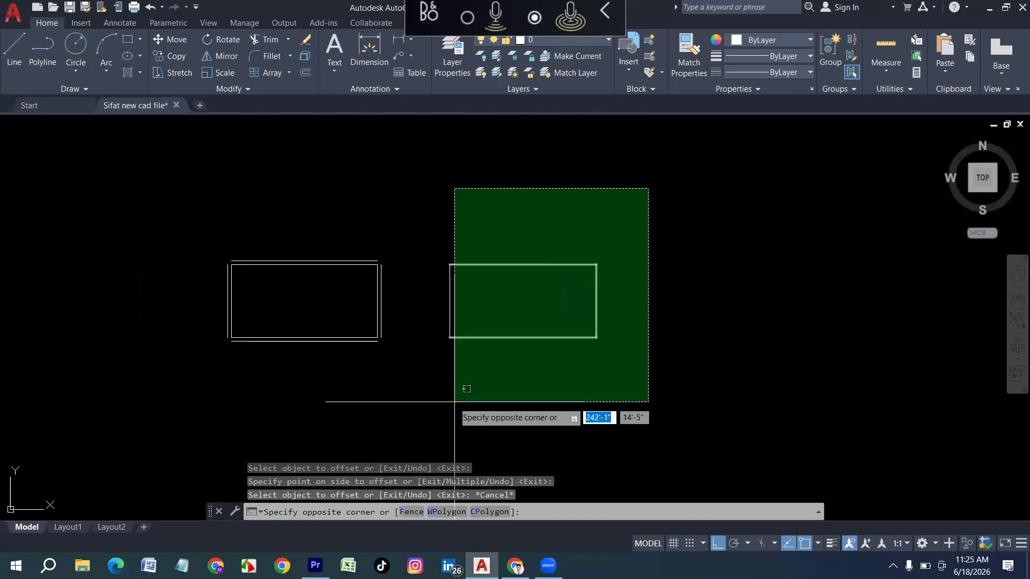
pyautogui.click(427, 387)
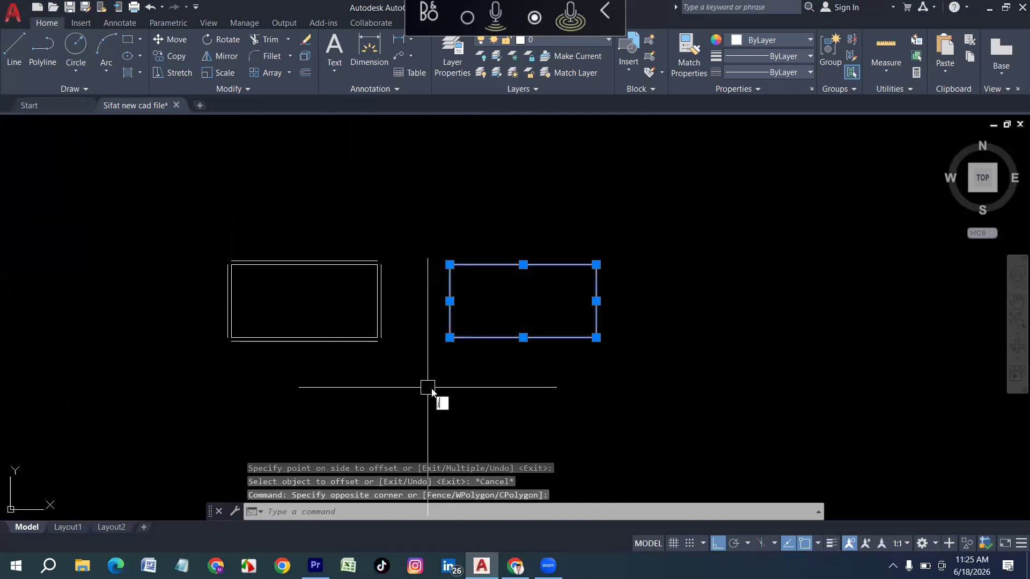
pyautogui.press('Return')
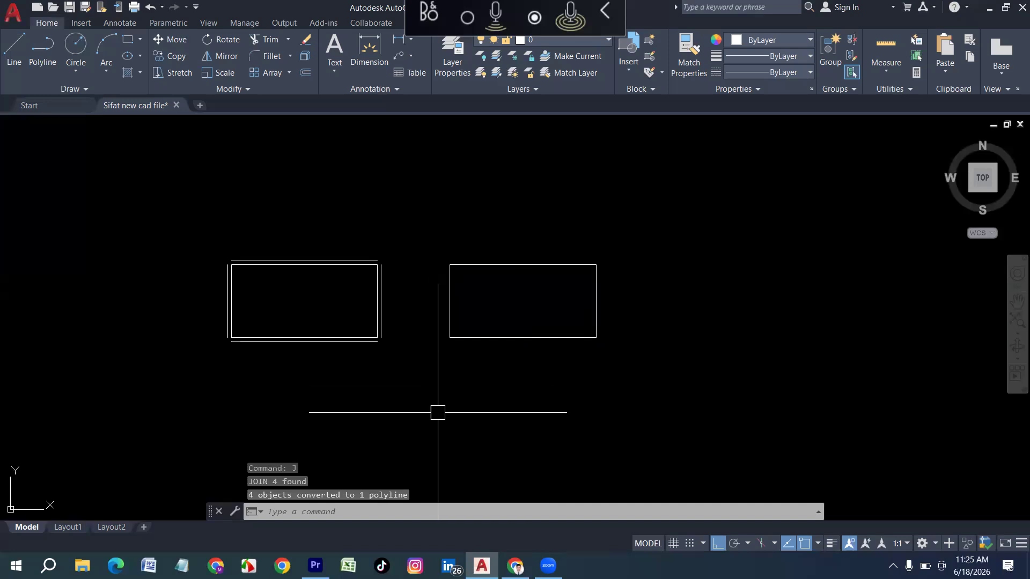
# Offset the right rectangle's polyline outward by 5 inches.
pyautogui.write('o')
pyautogui.press('Return')
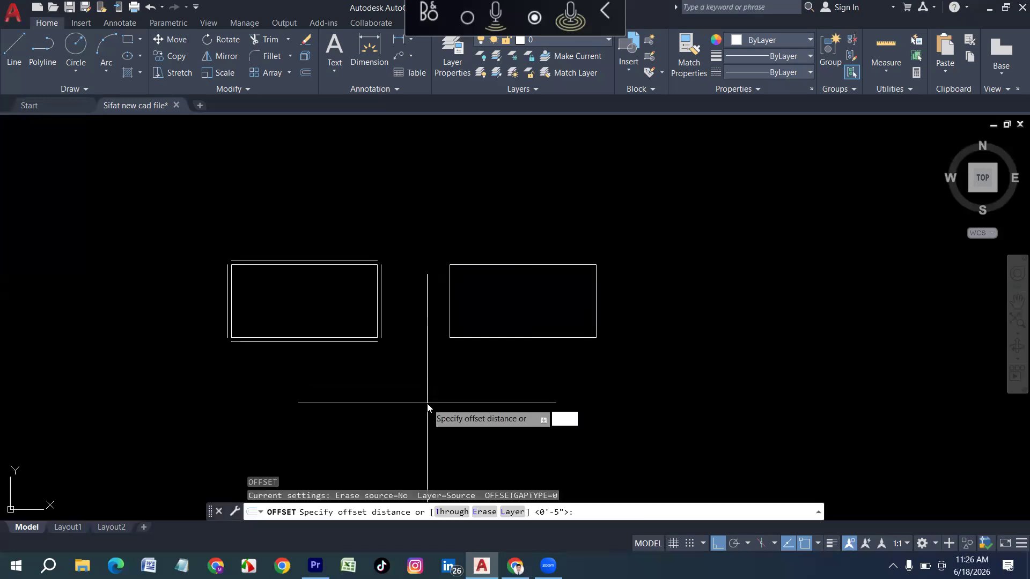
pyautogui.write('5')
pyautogui.press('Return')
pyautogui.click(524, 264)
pyautogui.click(523, 239)
pyautogui.press('Escape')
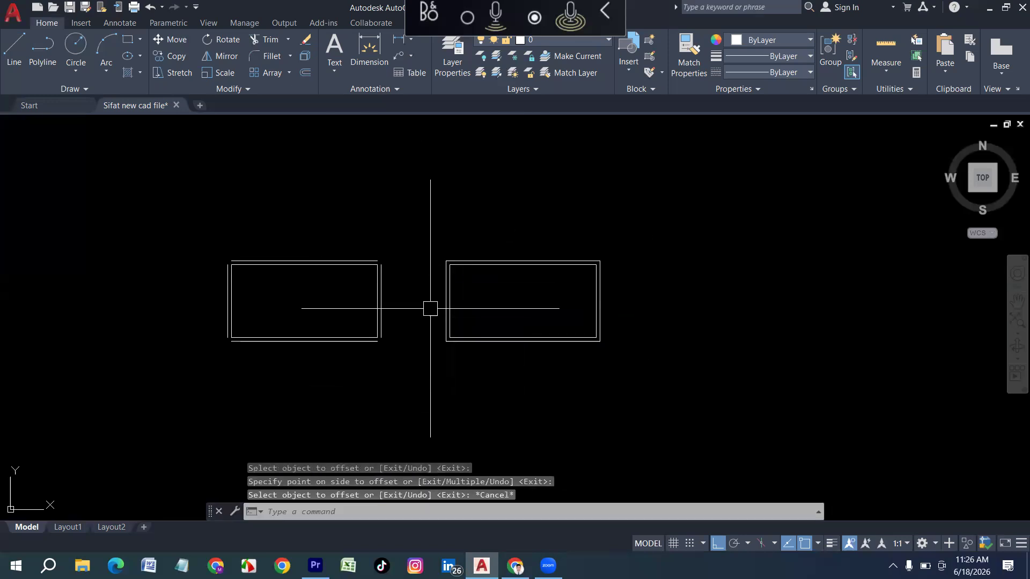
pyautogui.scroll(6, 388, 262)
pyautogui.scroll(-2, 368, 284)
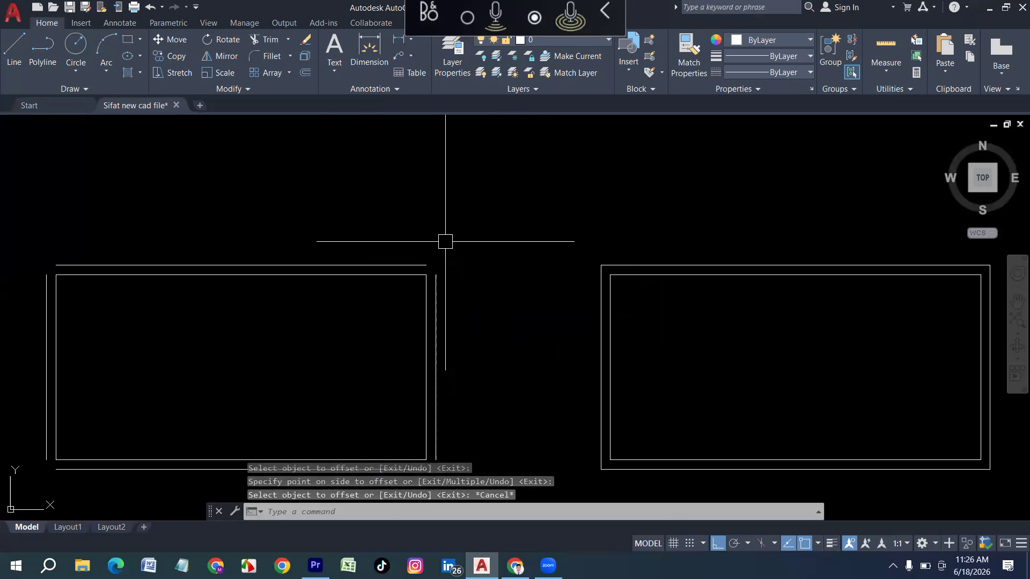
pyautogui.press('Escape')
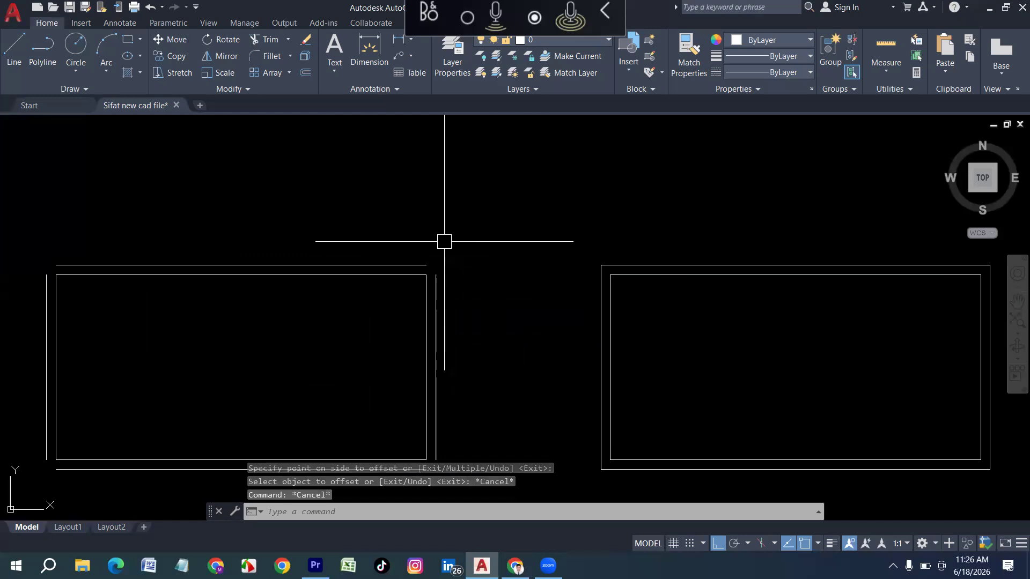
# Try to fillet the upper-right corner of the left rectangle's outer lines with a 5-inch radius, and undo it.
pyautogui.write('f')
pyautogui.press('Return')
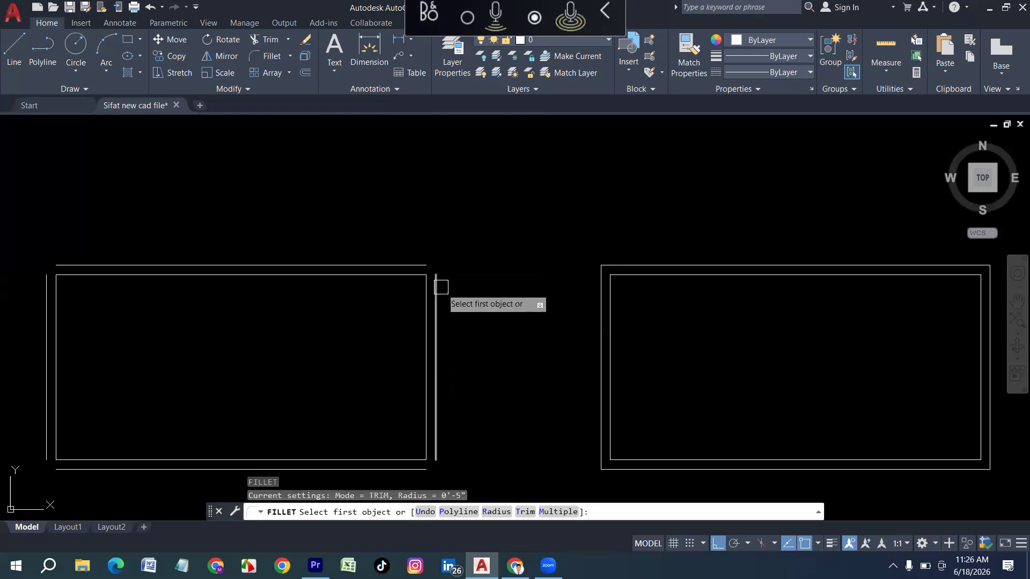
pyautogui.click(439, 286)
pyautogui.click(410, 264)
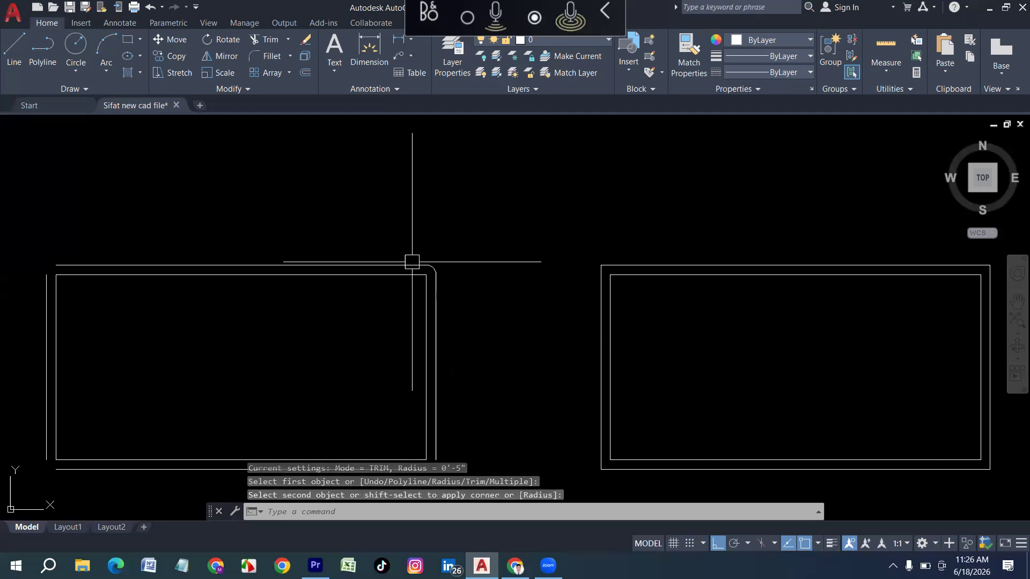
pyautogui.scroll(4, 431, 272)
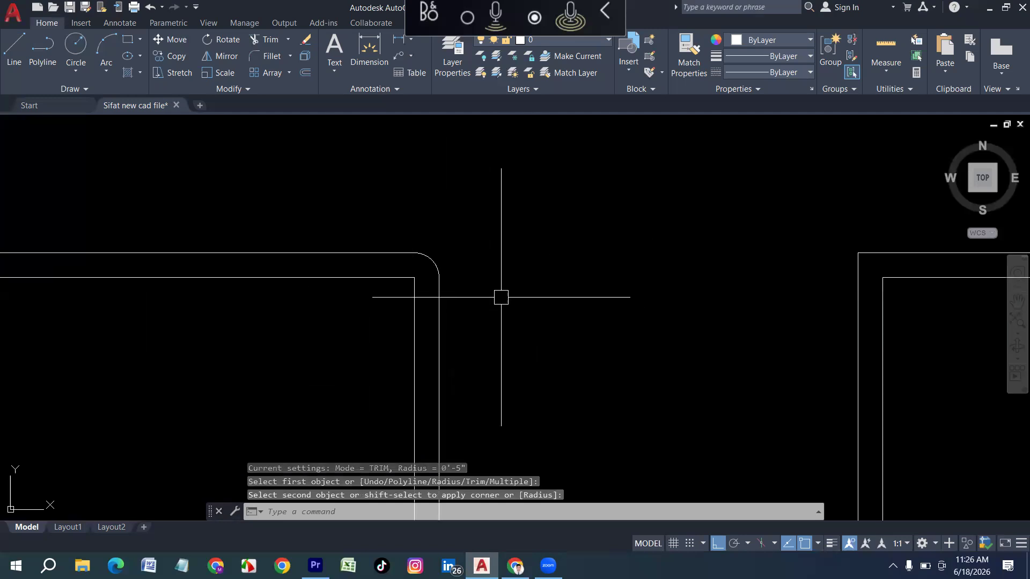
pyautogui.hotkey('ctrl', 'z')
pyautogui.hotkey('ctrl', 'z')
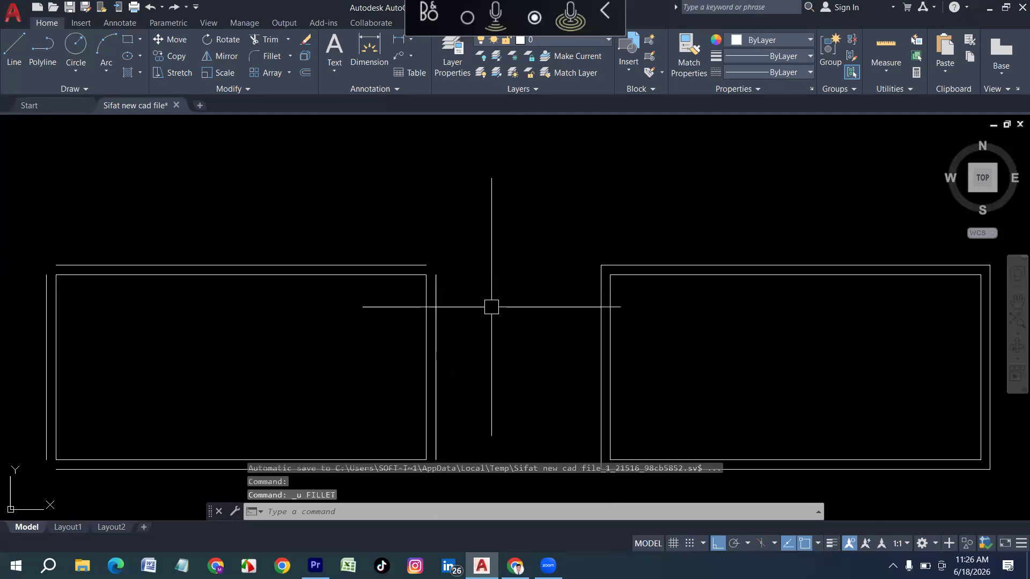
pyautogui.press('Escape')
# Fillet the upper-right corner of the left rectangle's outer lines with radius 0 to close it sharply.
pyautogui.write('f')
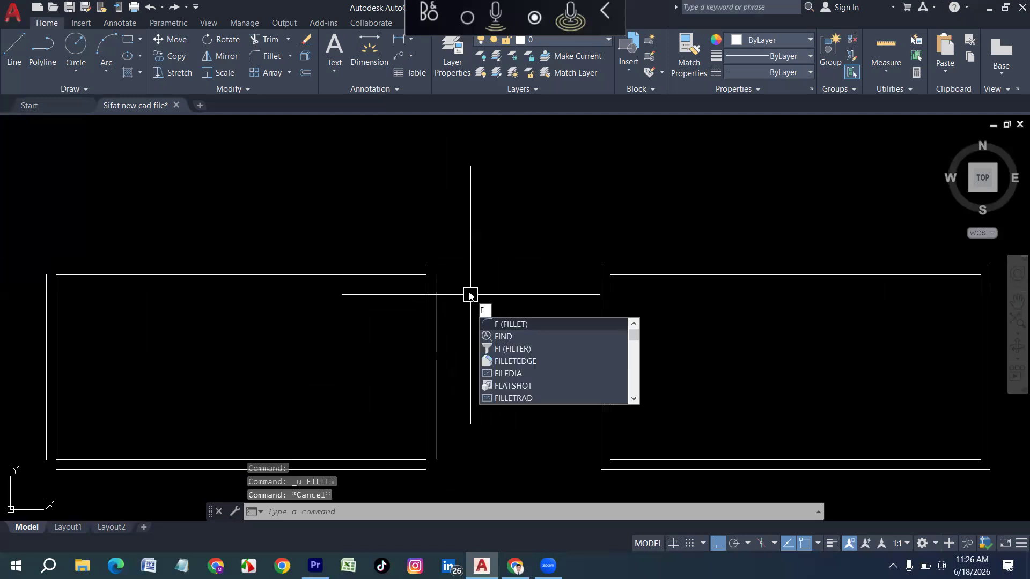
pyautogui.press('Return')
pyautogui.write('r')
pyautogui.press('Return')
pyautogui.write('0')
pyautogui.press('Return')
pyautogui.click(434, 288)
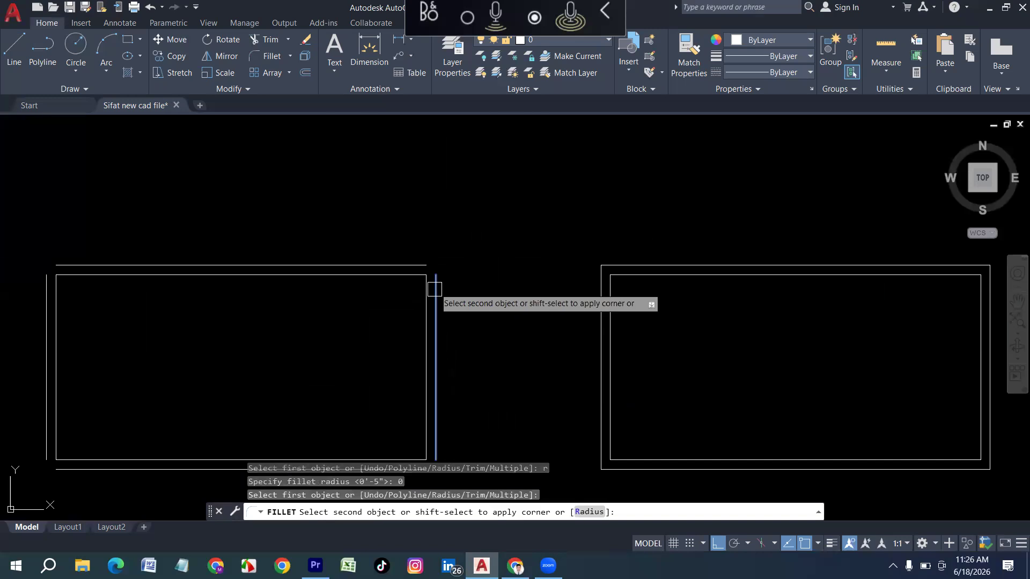
pyautogui.click(418, 259)
# Close the three remaining outer corners of the left rectangle with the zero-radius Fillet.
pyautogui.press('Return')
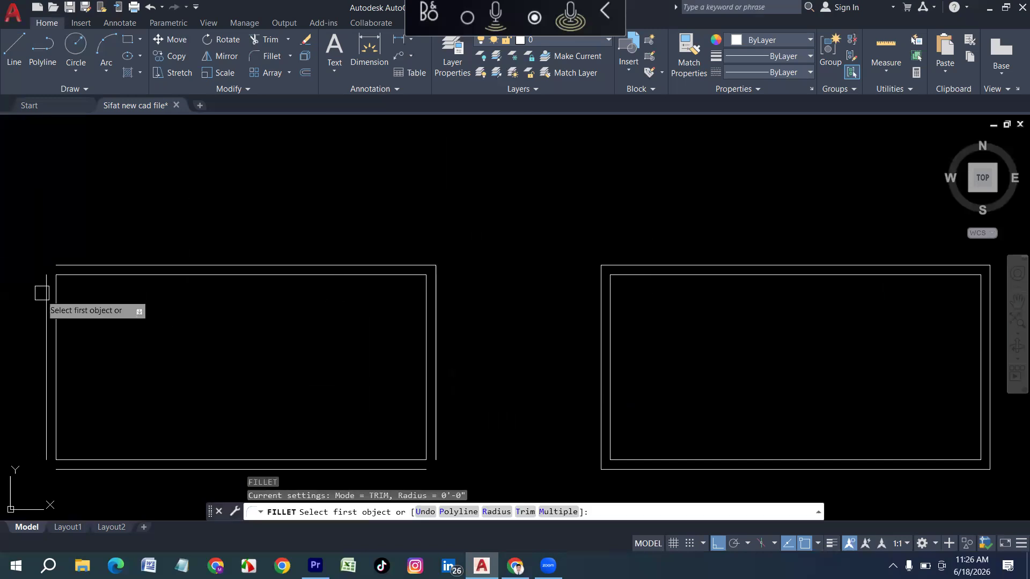
pyautogui.click(42, 290)
pyautogui.click(69, 264)
pyautogui.scroll(-2, 288, 245)
pyautogui.scroll(2, 167, 391)
pyautogui.press('Return')
pyautogui.click(152, 378)
pyautogui.click(119, 352)
pyautogui.press('Return')
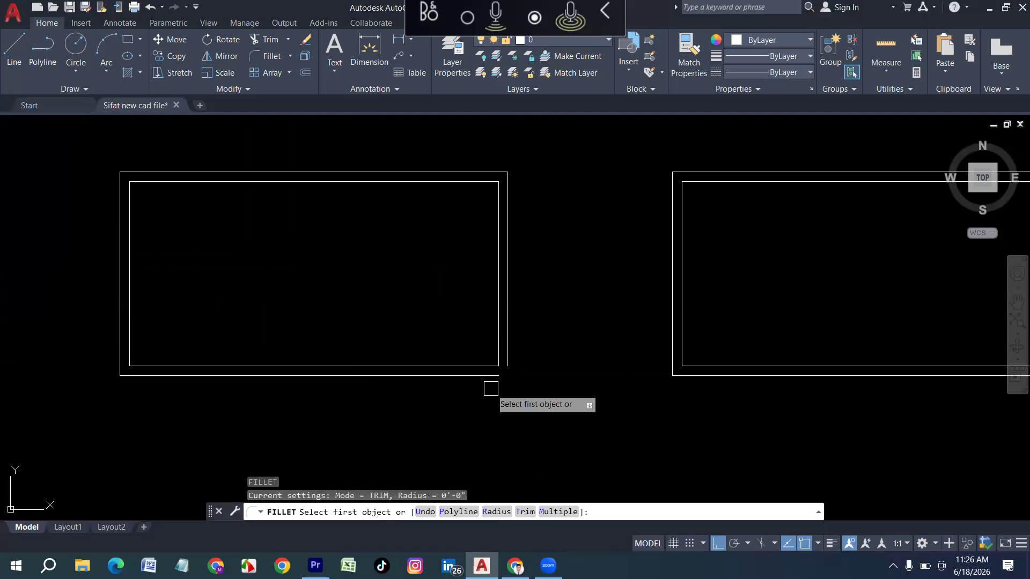
pyautogui.click(489, 376)
pyautogui.click(507, 363)
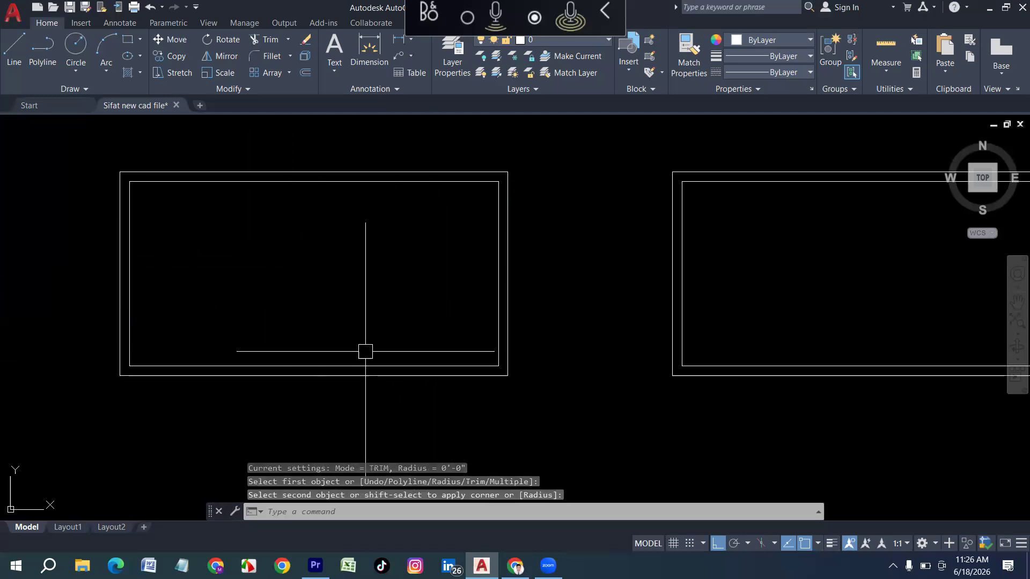
pyautogui.press('Escape')
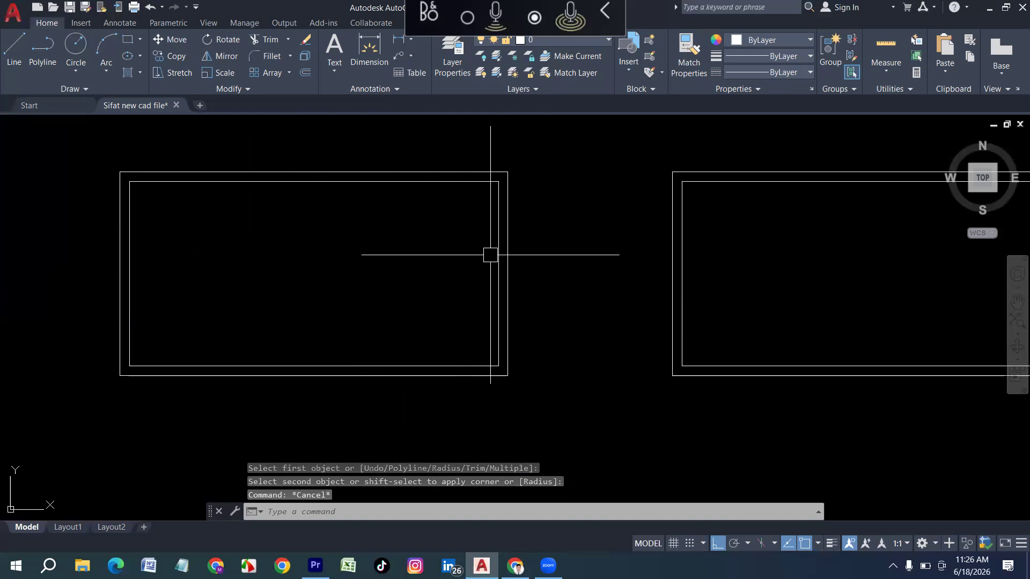
# Offset the left rectangle's inner right wall line 4' into the interior.
pyautogui.scroll(-1, 277, 341)
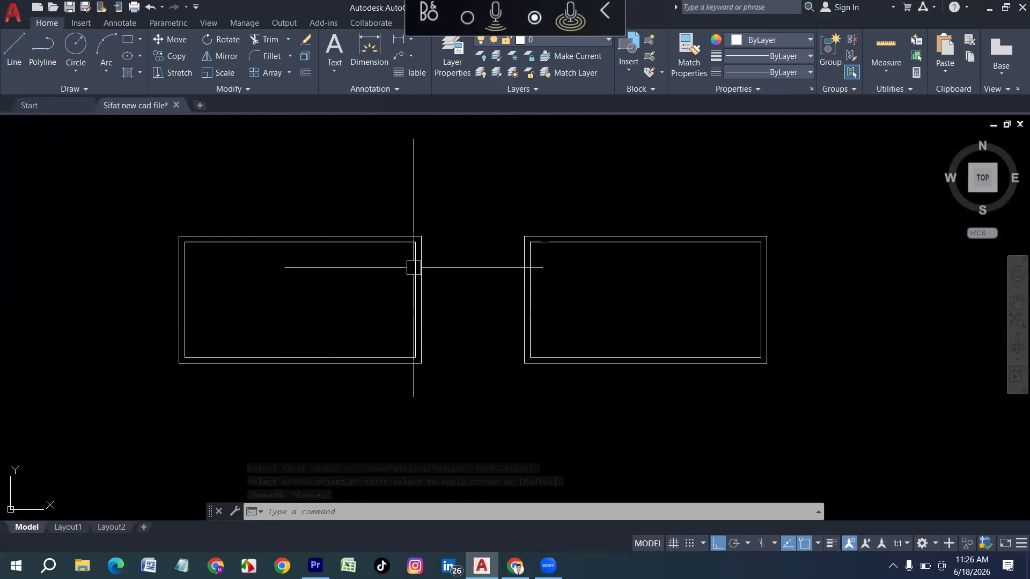
pyautogui.scroll(1, 403, 298)
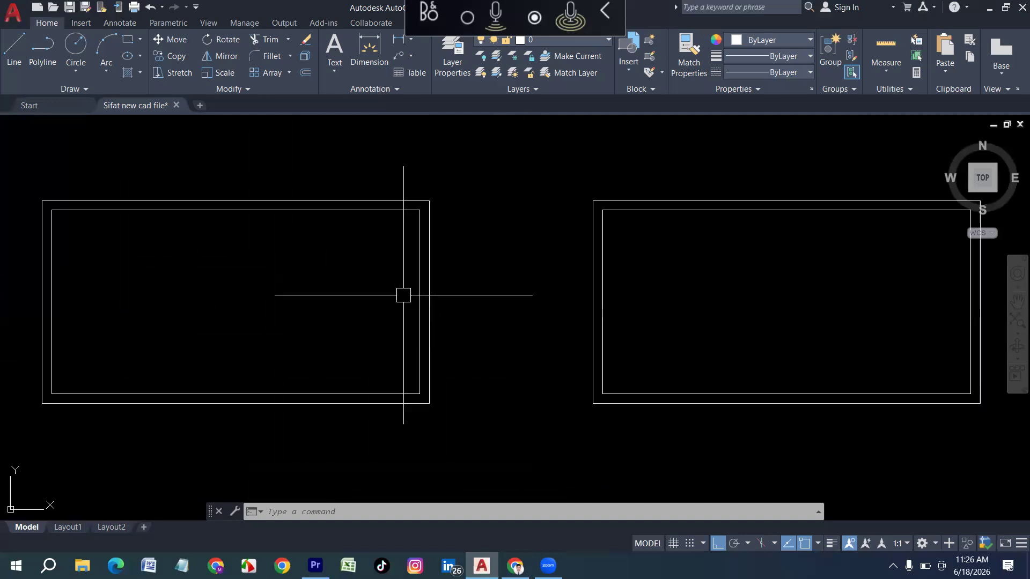
pyautogui.press('Return')
pyautogui.write("4'")
pyautogui.press('Return')
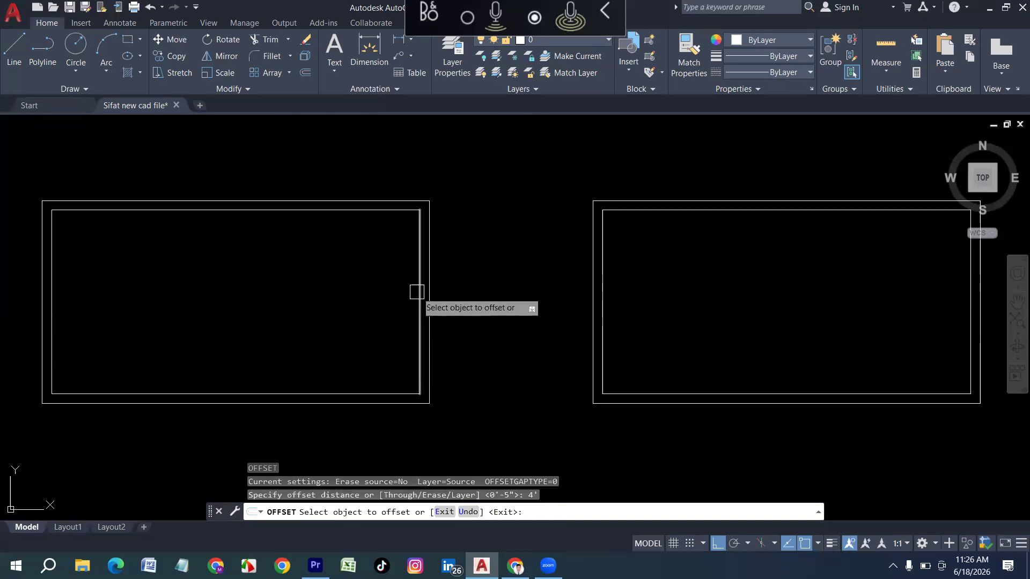
pyautogui.click(420, 289)
pyautogui.click(365, 292)
pyautogui.press('Escape')
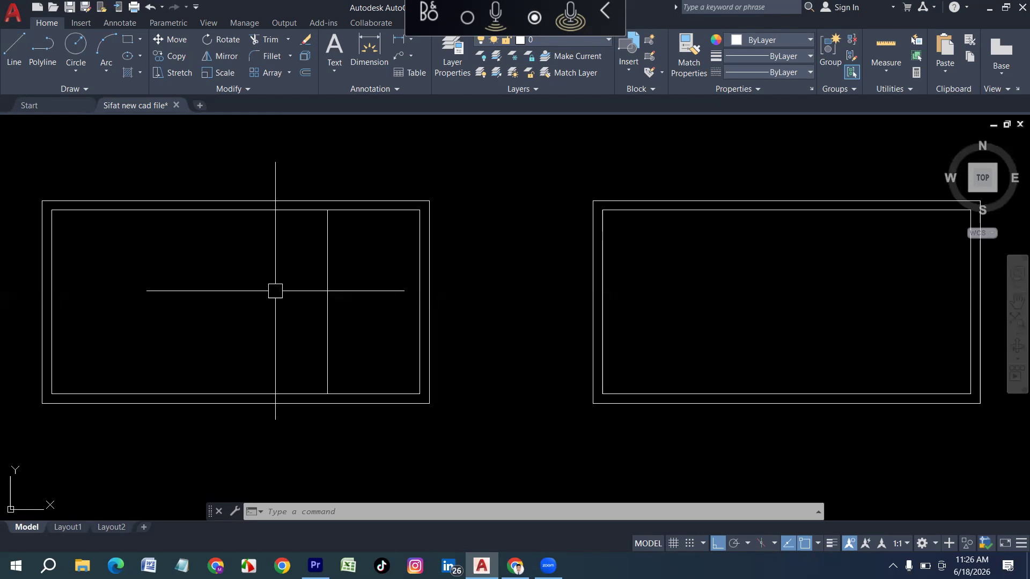
# Offset the new interior vertical line successively to the left at 10-inch spacing until ten more lines are added.
pyautogui.press('Escape')
pyautogui.press('Return')
pyautogui.write('10')
pyautogui.press('Return')
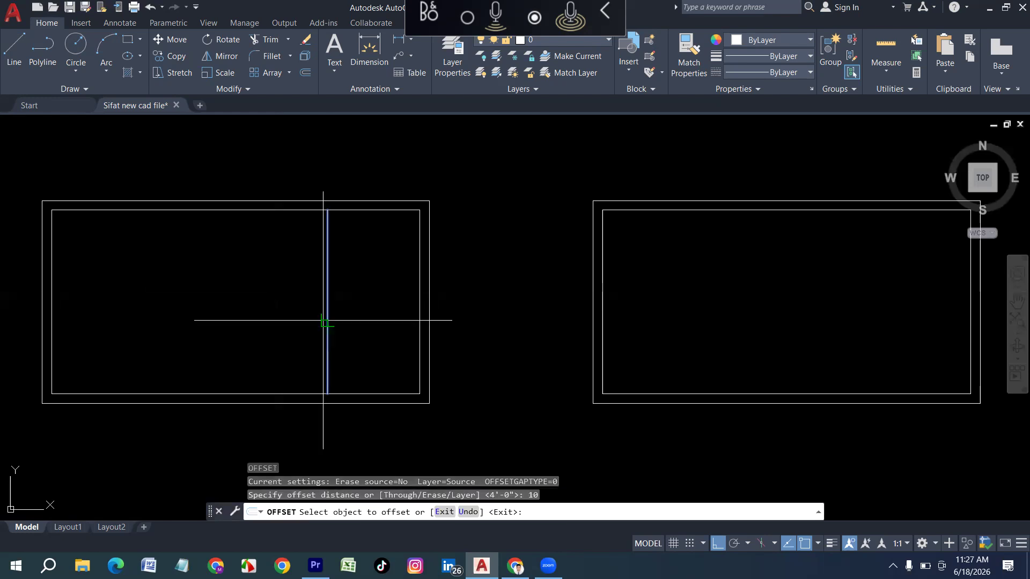
pyautogui.click(325, 320)
pyautogui.click(311, 318)
pyautogui.click(308, 321)
pyautogui.click(288, 328)
pyautogui.click(286, 324)
pyautogui.click(257, 327)
pyautogui.click(267, 328)
pyautogui.click(252, 328)
pyautogui.click(240, 337)
pyautogui.click(232, 332)
pyautogui.click(223, 336)
pyautogui.click(209, 331)
pyautogui.click(201, 331)
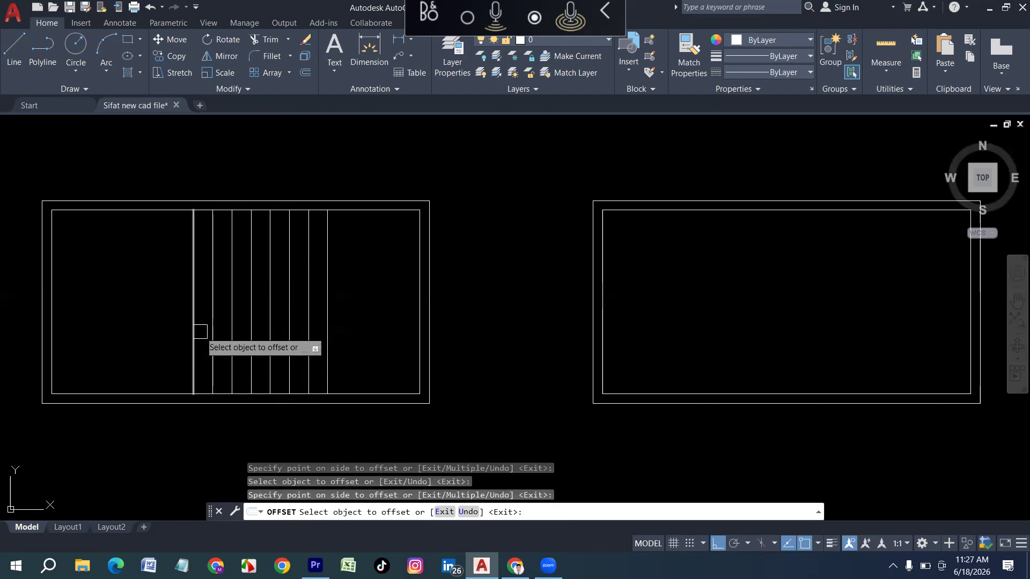
pyautogui.click(194, 334)
pyautogui.click(160, 339)
pyautogui.click(173, 333)
pyautogui.click(147, 330)
pyautogui.click(155, 327)
pyautogui.press('Escape')
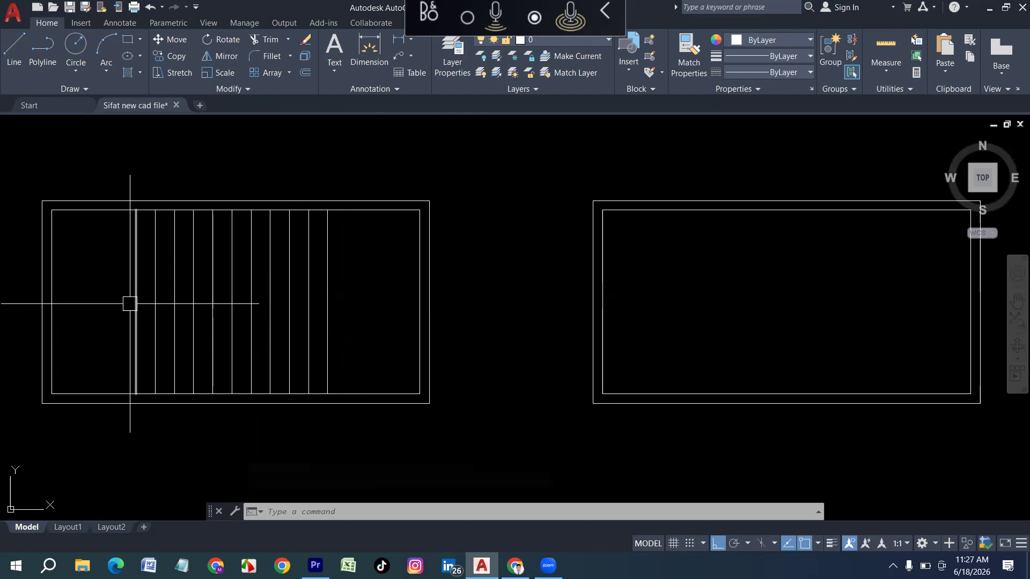
# Delete the leftmost tread line in the left plan and draw a horizontal line joining the midpoints of the two outermost tread lines.
pyautogui.click(134, 305)
pyautogui.press('Delete')
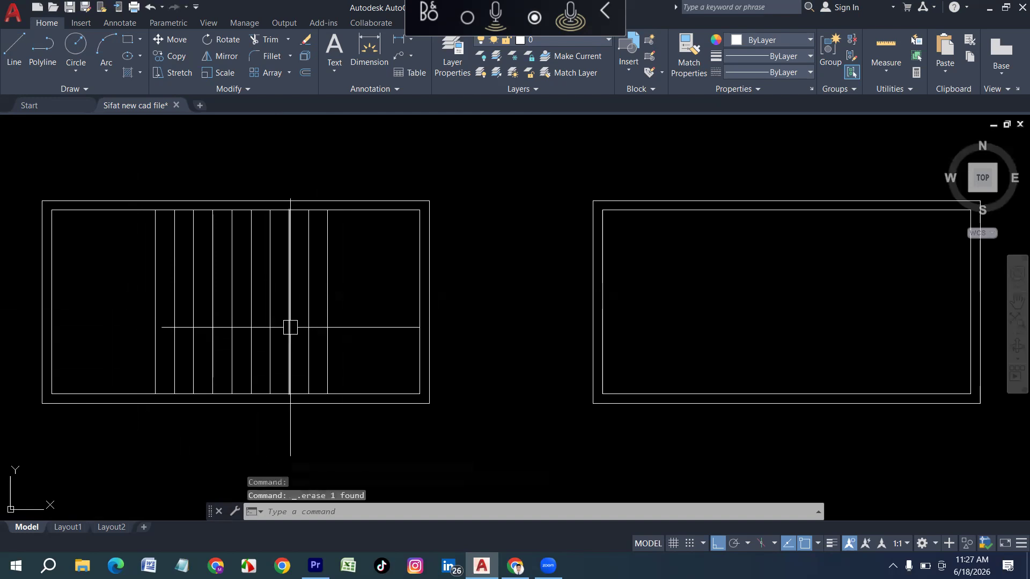
pyautogui.write('l')
pyautogui.press('Return')
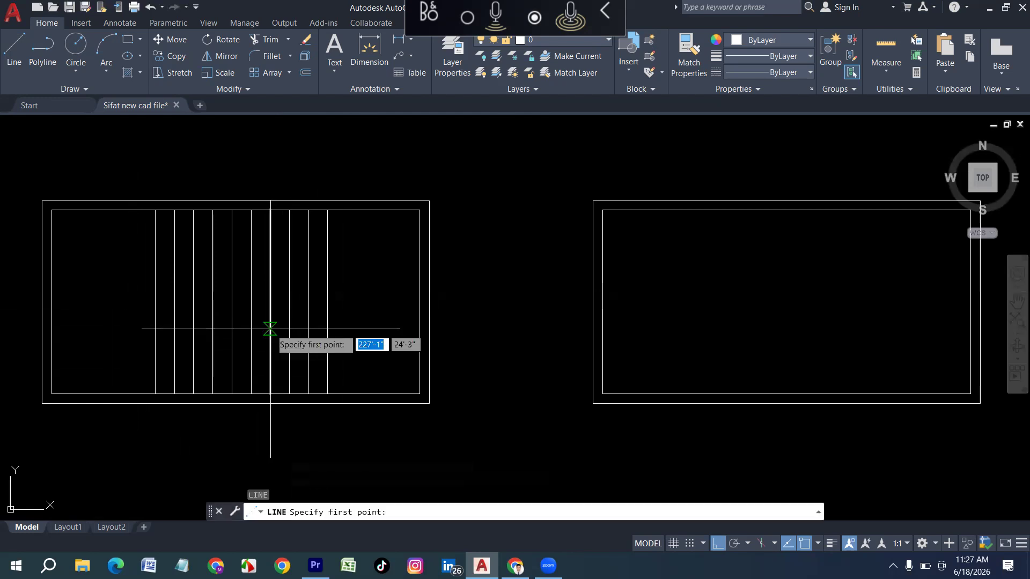
pyautogui.click(155, 302)
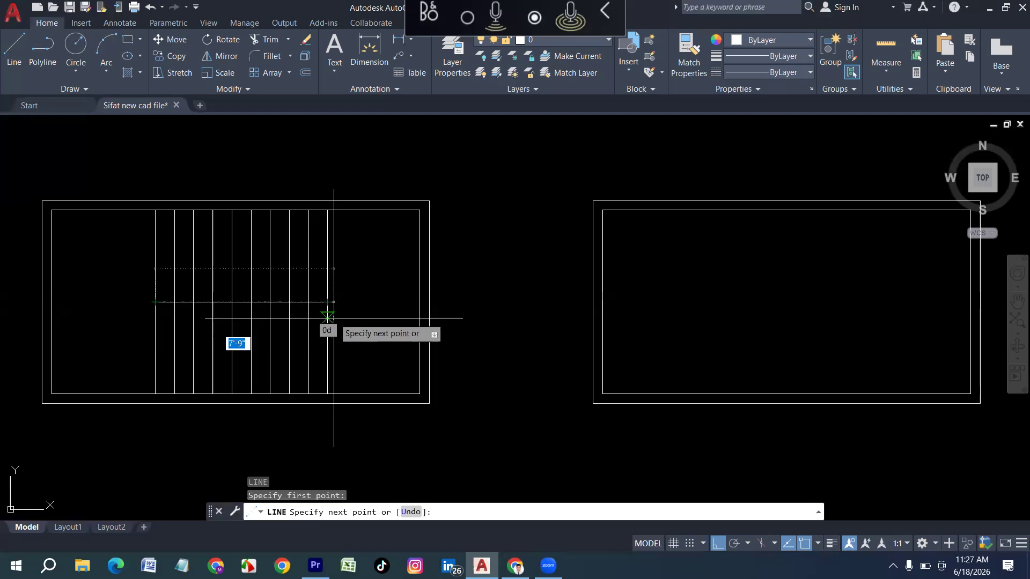
pyautogui.click(327, 302)
pyautogui.press('Return')
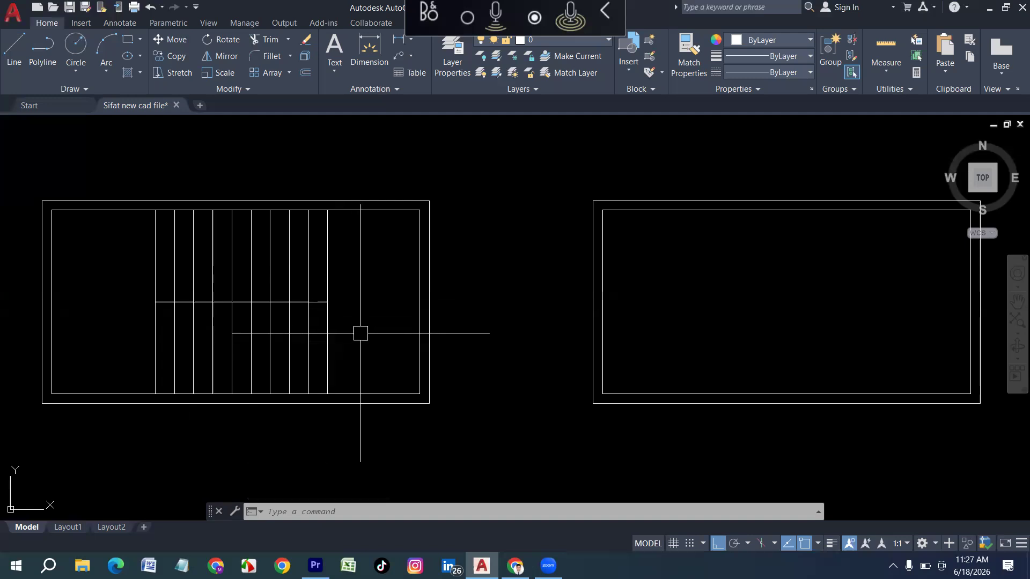
pyautogui.press('Escape')
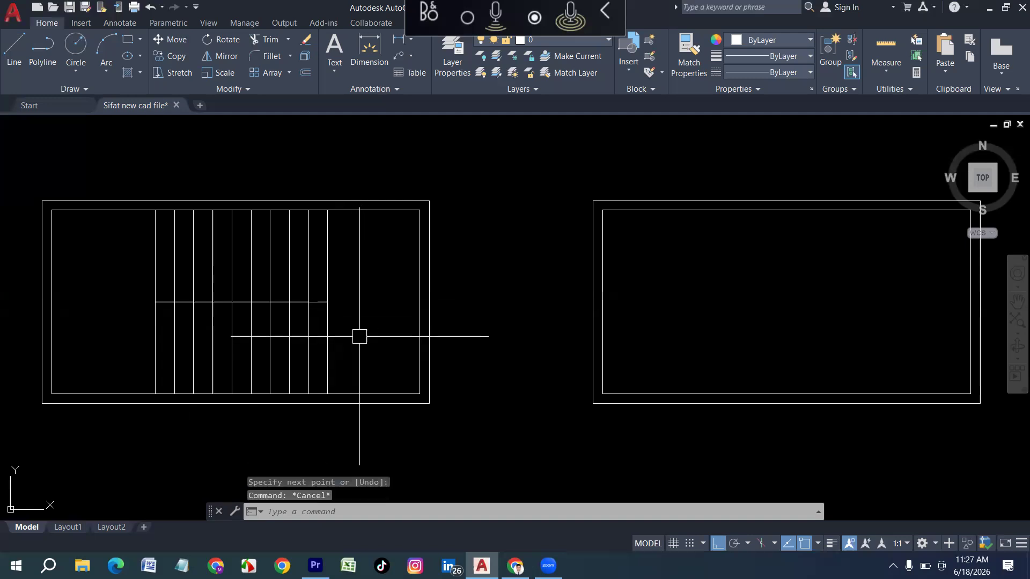
# Offset the left plan's horizontal centre line 3 inches to both sides and delete the original line.
pyautogui.write('o')
pyautogui.press('Return')
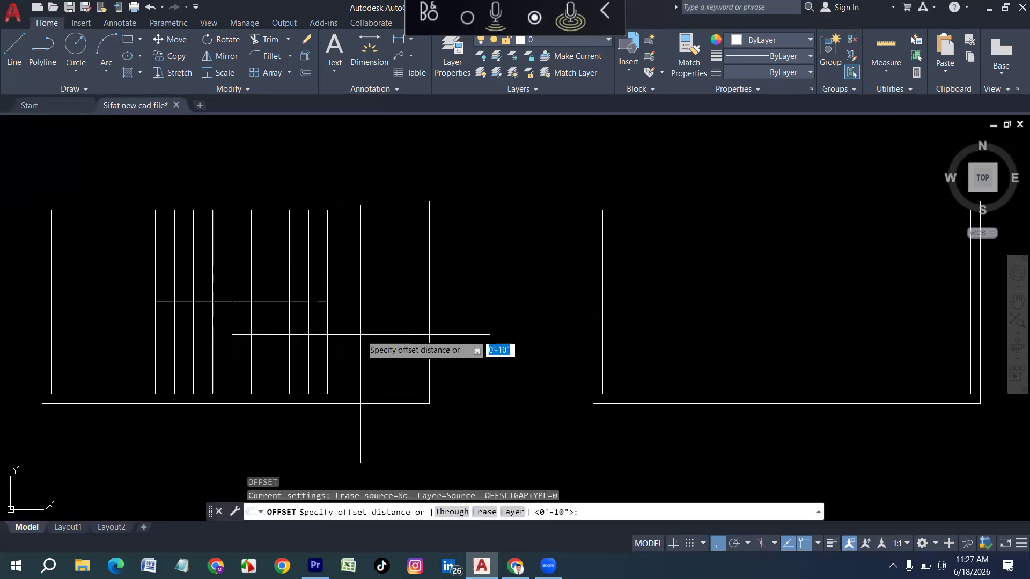
pyautogui.write('3')
pyautogui.press('Return')
pyautogui.scroll(2, 278, 308)
pyautogui.click(282, 293)
pyautogui.click(282, 232)
pyautogui.click(278, 299)
pyautogui.click(274, 332)
pyautogui.press('Escape')
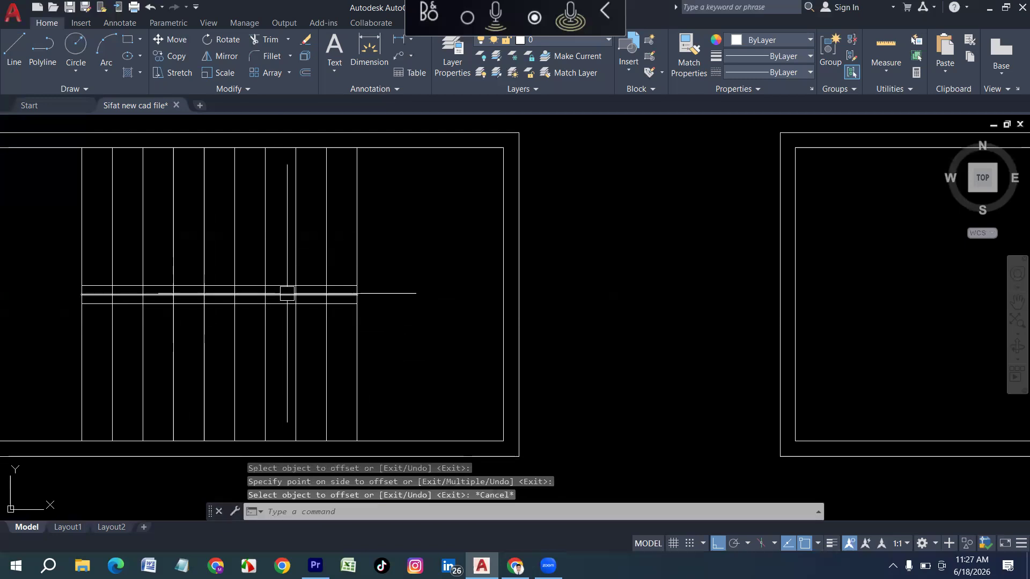
pyautogui.click(287, 293)
pyautogui.press('Delete')
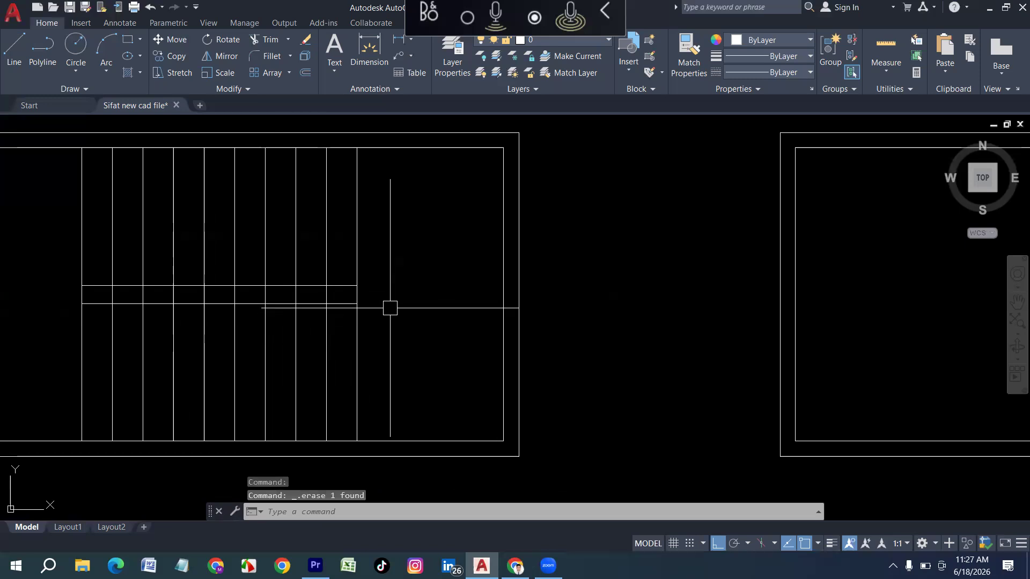
# Trim the inner tread lines out of the gap between the two horizontal lines.
pyautogui.write('r')
pyautogui.press('Return')
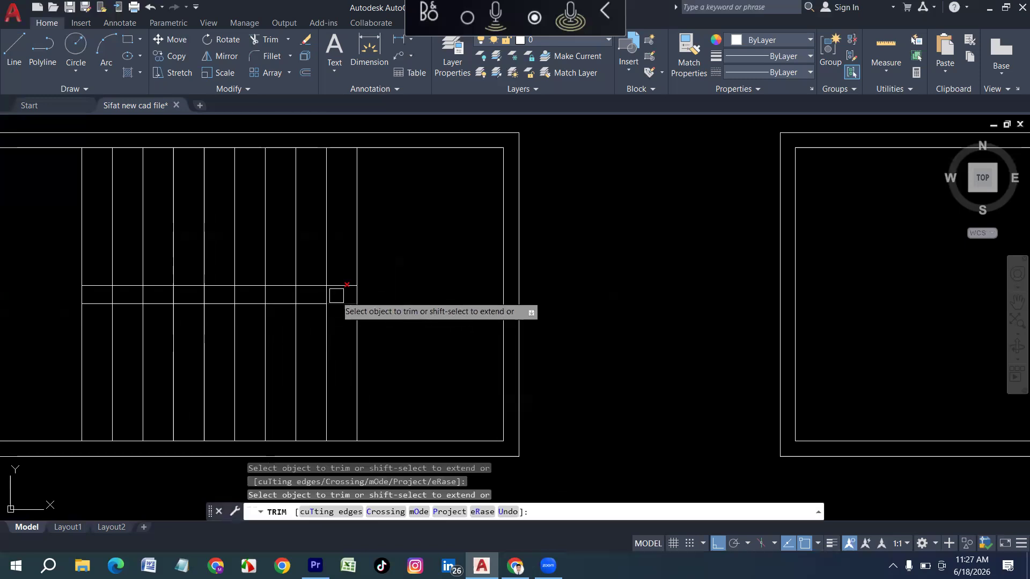
pyautogui.click(343, 294)
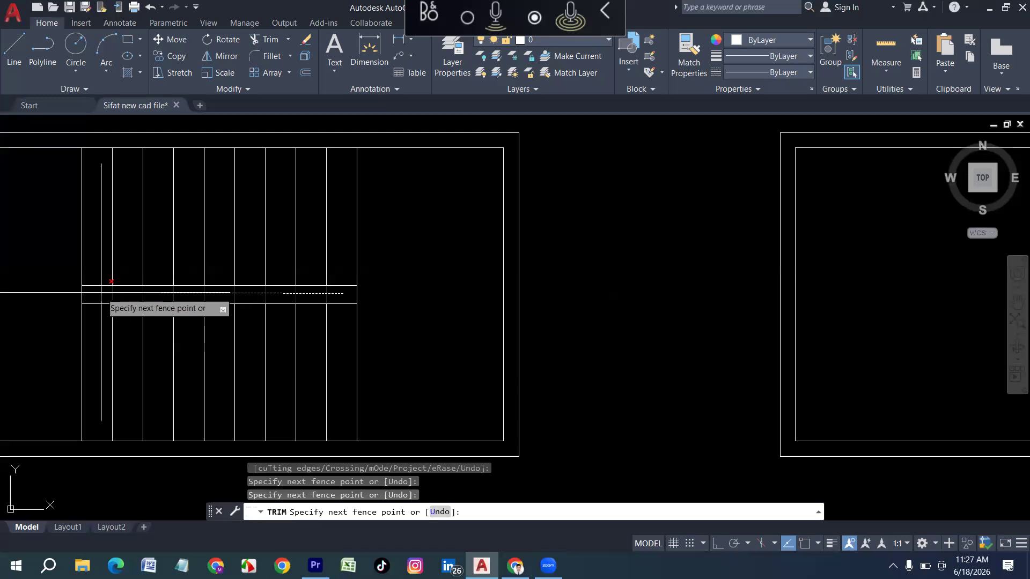
pyautogui.press('Return')
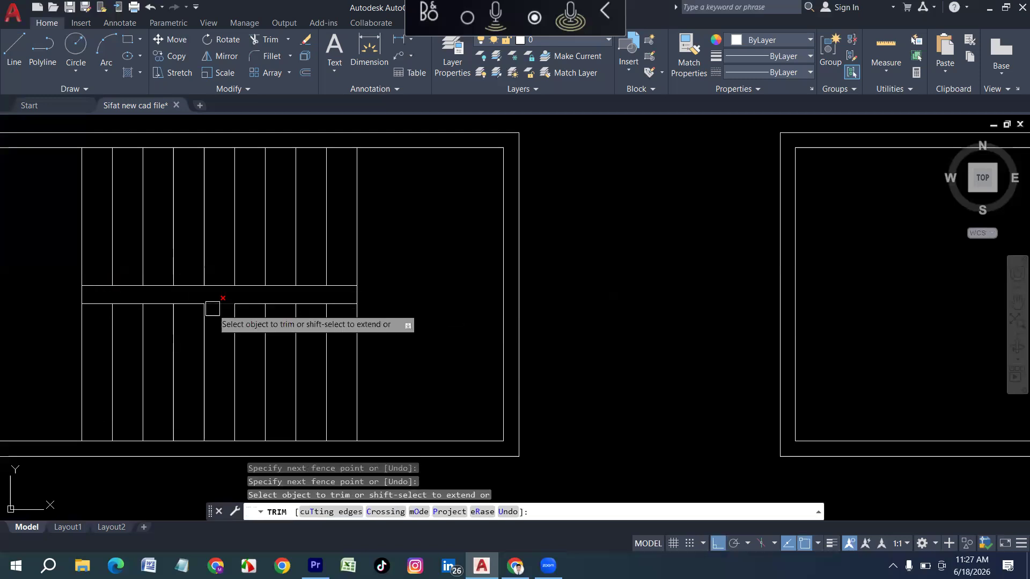
pyautogui.press('Escape')
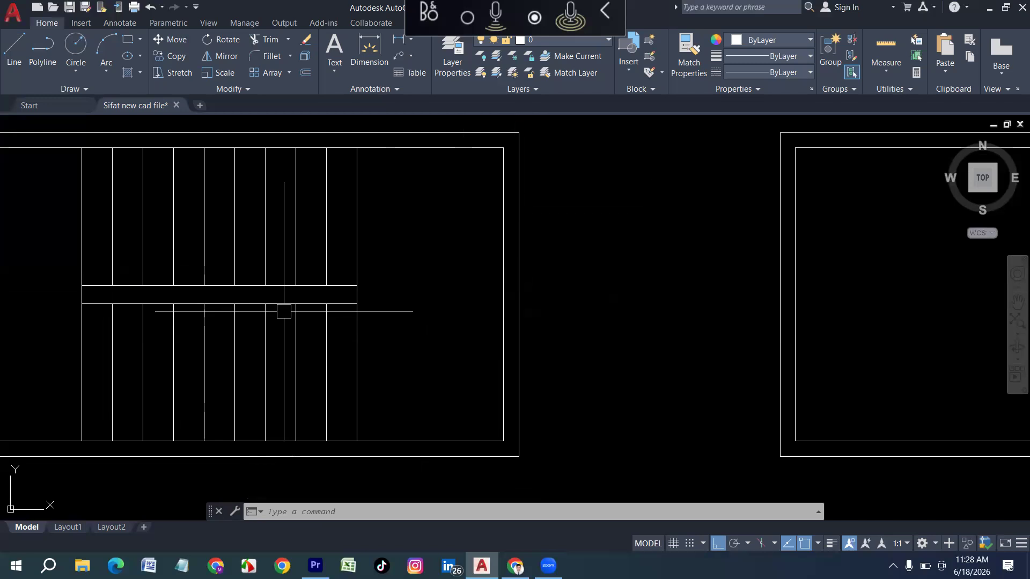
# Create a polyline boundary from the narrow horizontal strip between the two stair flights.
pyautogui.write('o')
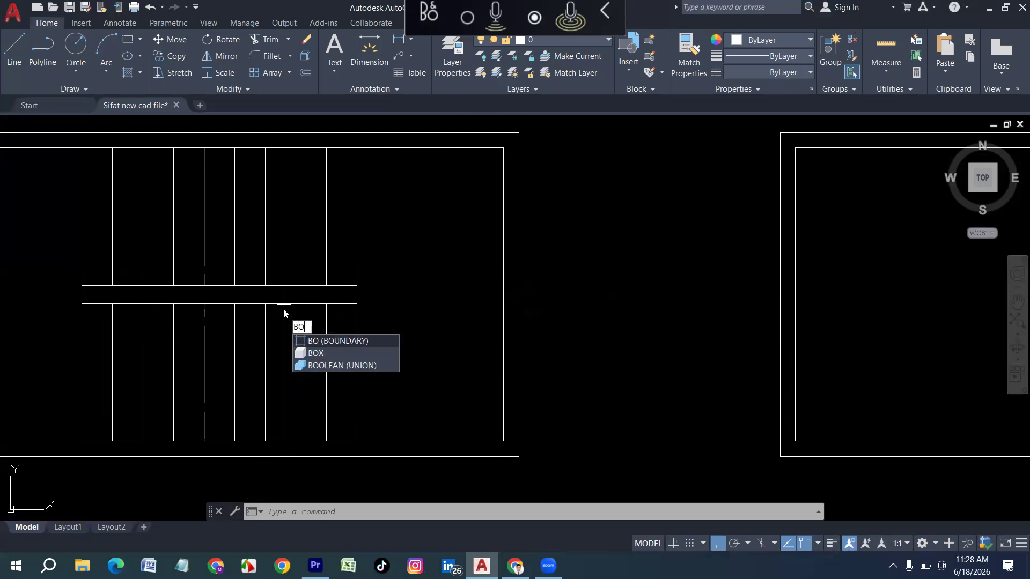
pyautogui.press('Return')
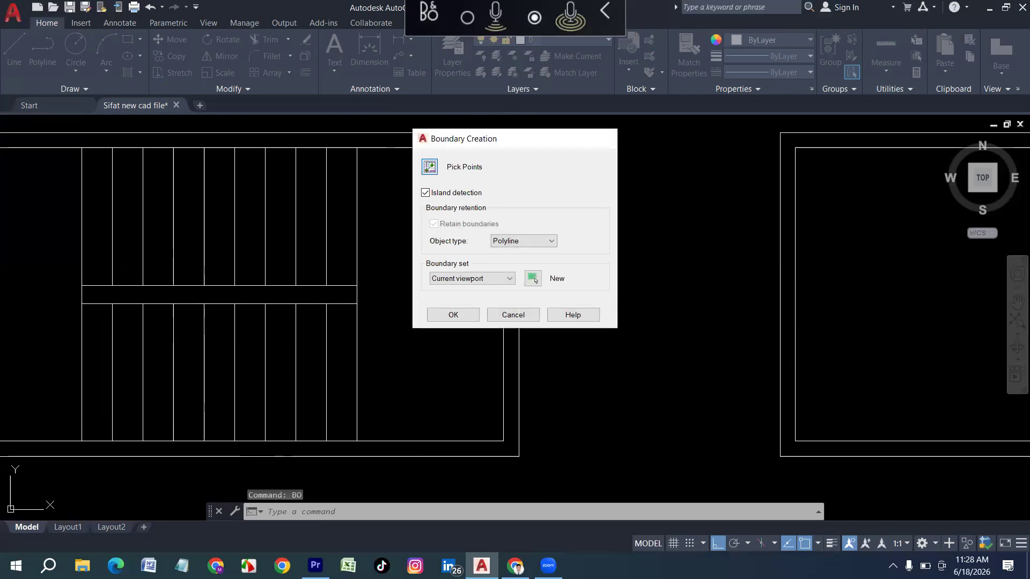
pyautogui.press('Return')
pyautogui.click(270, 297)
pyautogui.press('Return')
pyautogui.click(255, 284)
pyautogui.press('Escape')
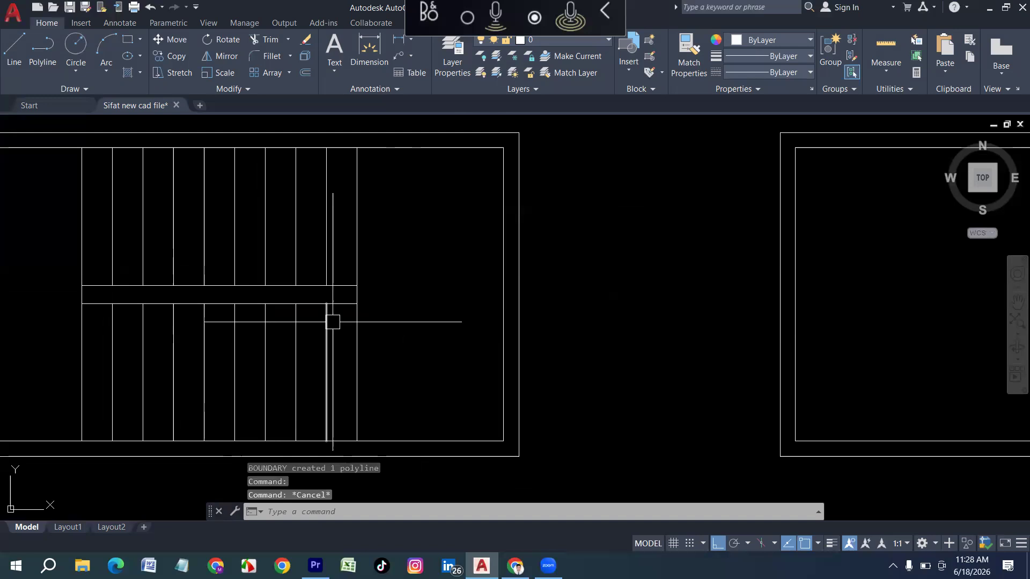
# Offset the strip's boundary polyline 2 inches inward.
pyautogui.write('o')
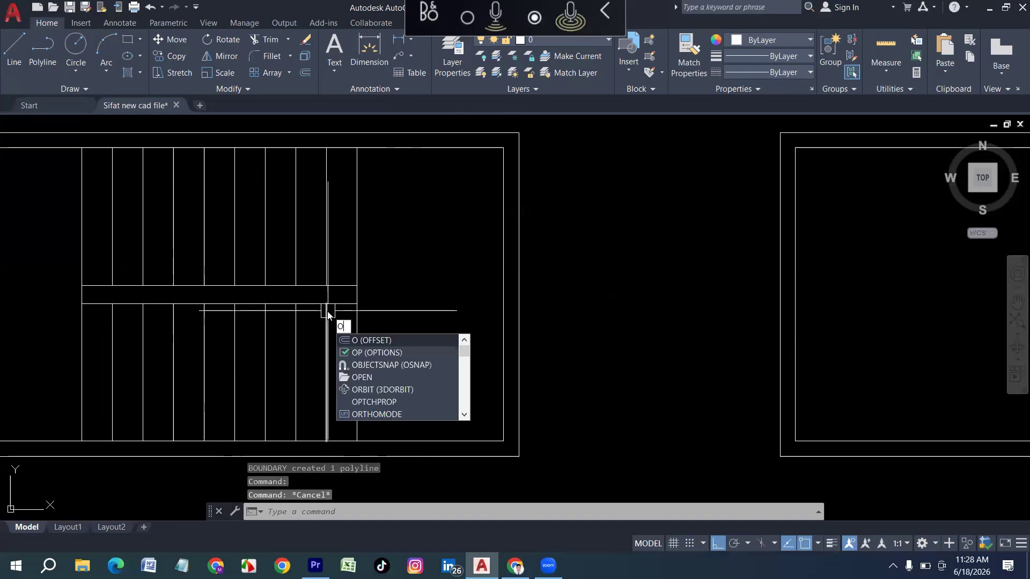
pyautogui.press('Return')
pyautogui.write('2')
pyautogui.press('Return')
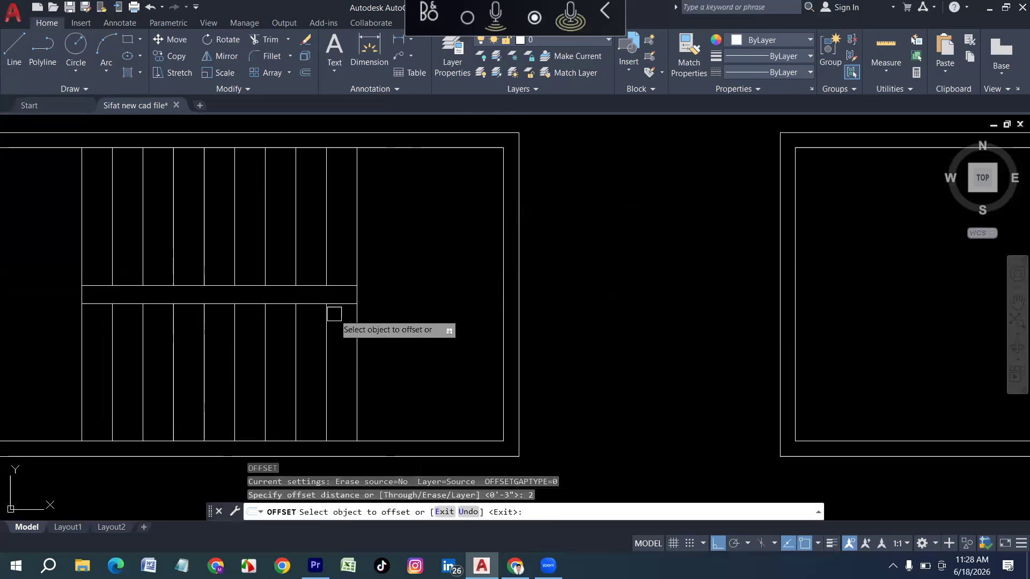
pyautogui.scroll(2, 311, 302)
pyautogui.click(308, 302)
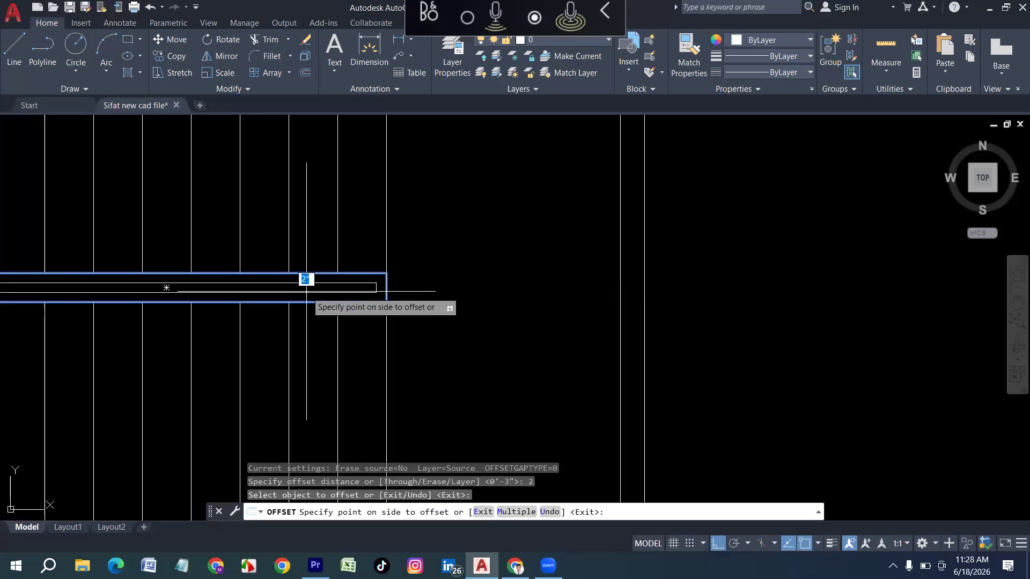
pyautogui.click(250, 299)
# Try to offset the right rectangle's unexploded inner outline 4' inward.
pyautogui.scroll(-3, 347, 295)
pyautogui.moveTo(595, 311); pyautogui.dragTo(385, 318, button='middle')
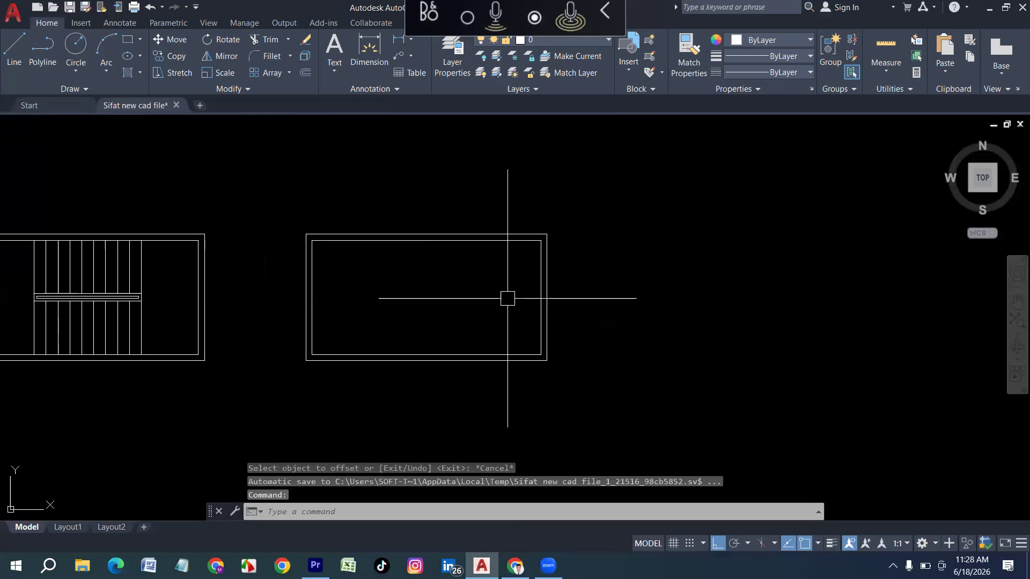
pyautogui.click(538, 299)
pyautogui.press('Escape')
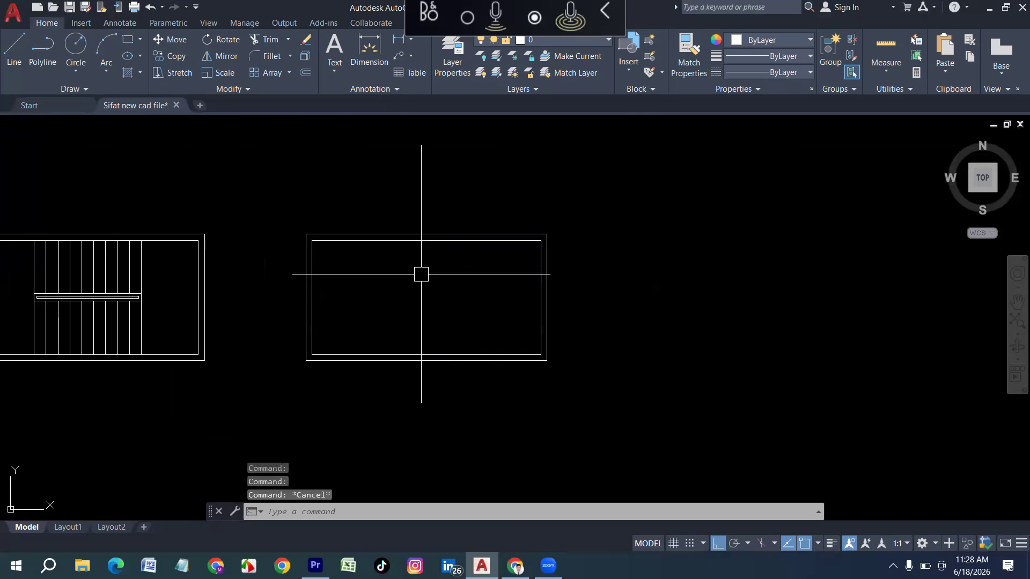
pyautogui.click(416, 242)
pyautogui.press('Escape')
pyautogui.press('Escape')
pyautogui.write('o')
pyautogui.press('Return')
pyautogui.write("4'")
pyautogui.press('Return')
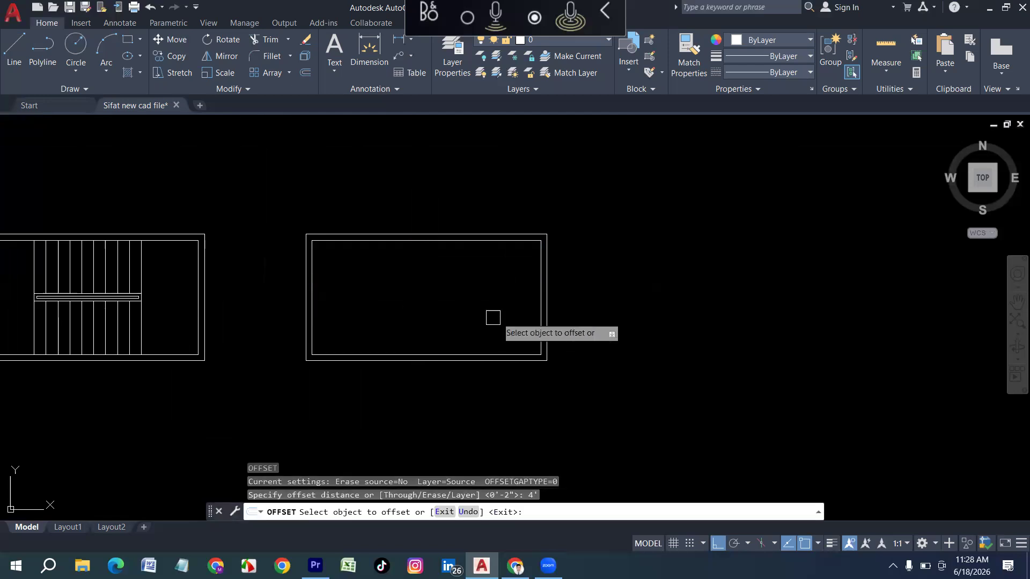
pyautogui.click(538, 301)
pyautogui.click(438, 318)
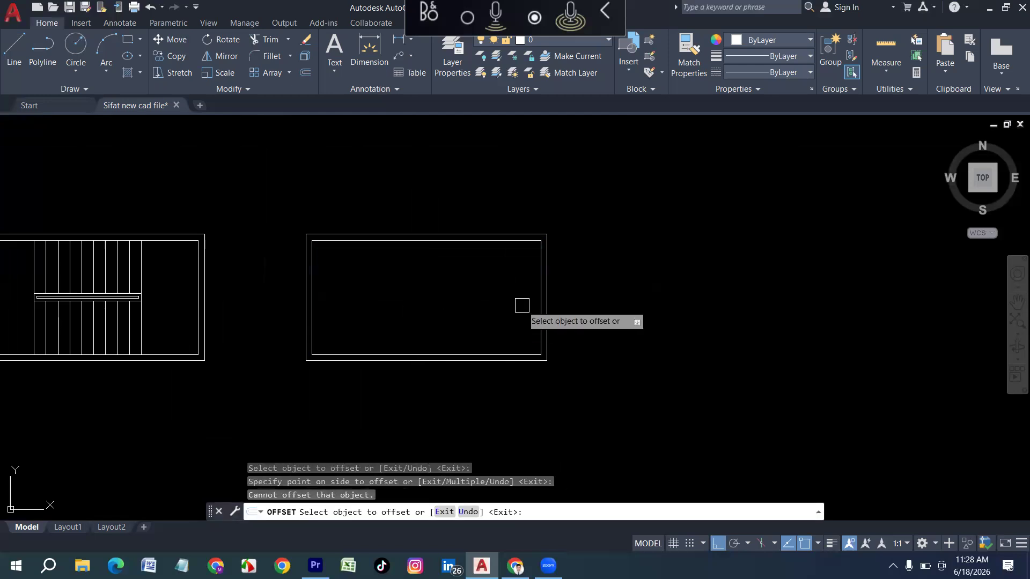
pyautogui.click(540, 298)
pyautogui.click(435, 301)
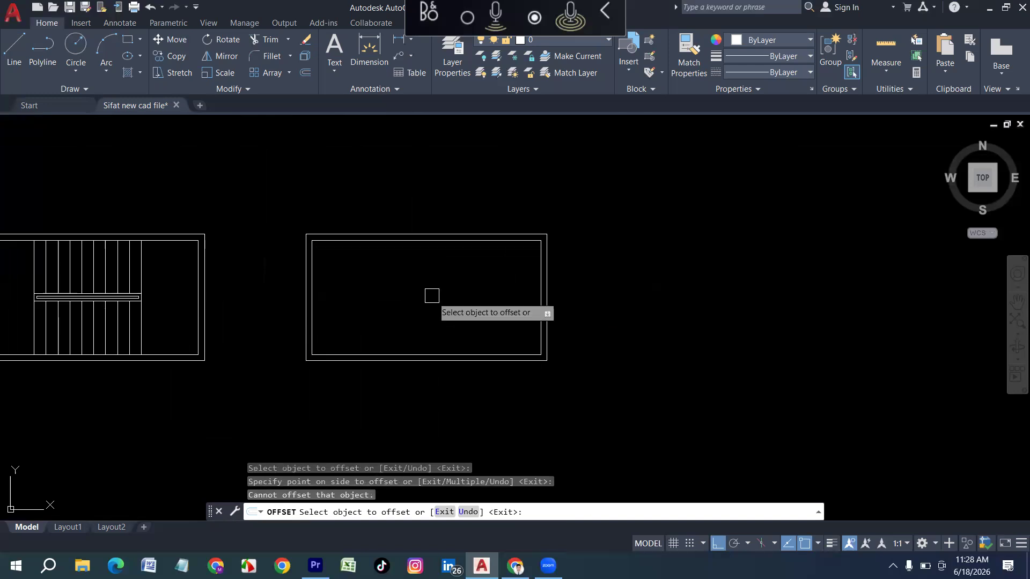
pyautogui.press('Escape')
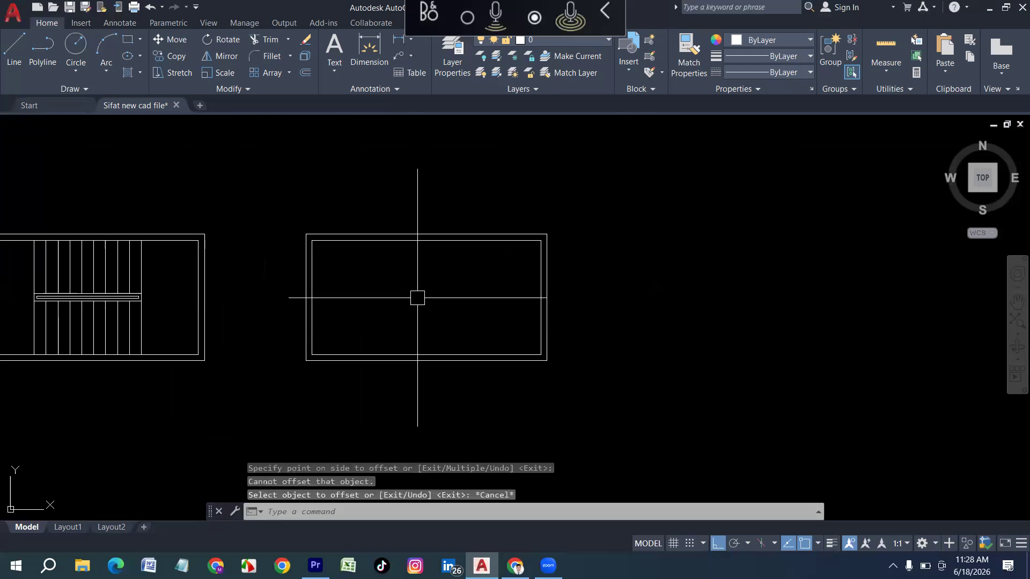
# Explode the right rectangle's inner polyline into separate lines.
pyautogui.scroll(2, 528, 259)
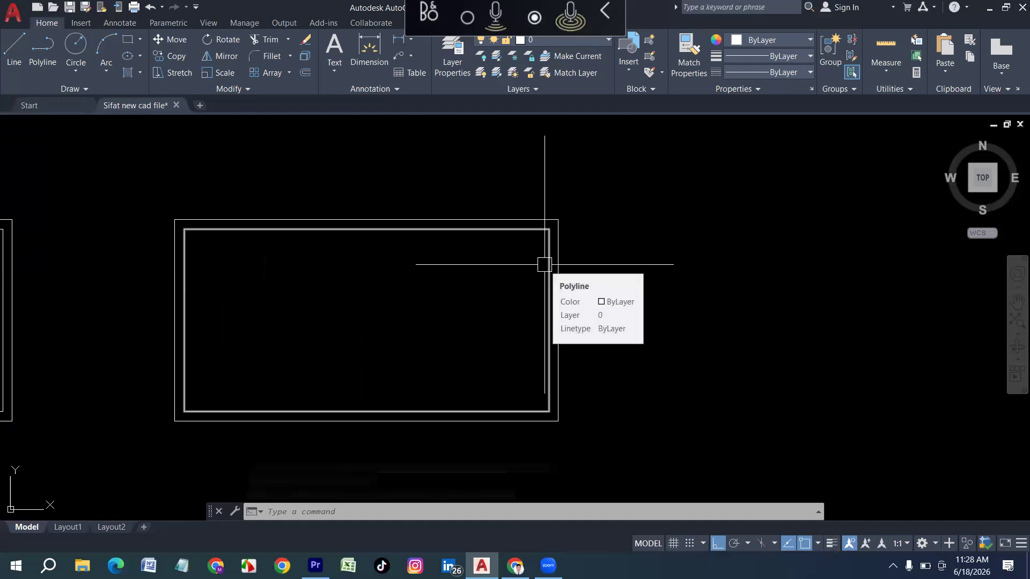
pyautogui.click(547, 268)
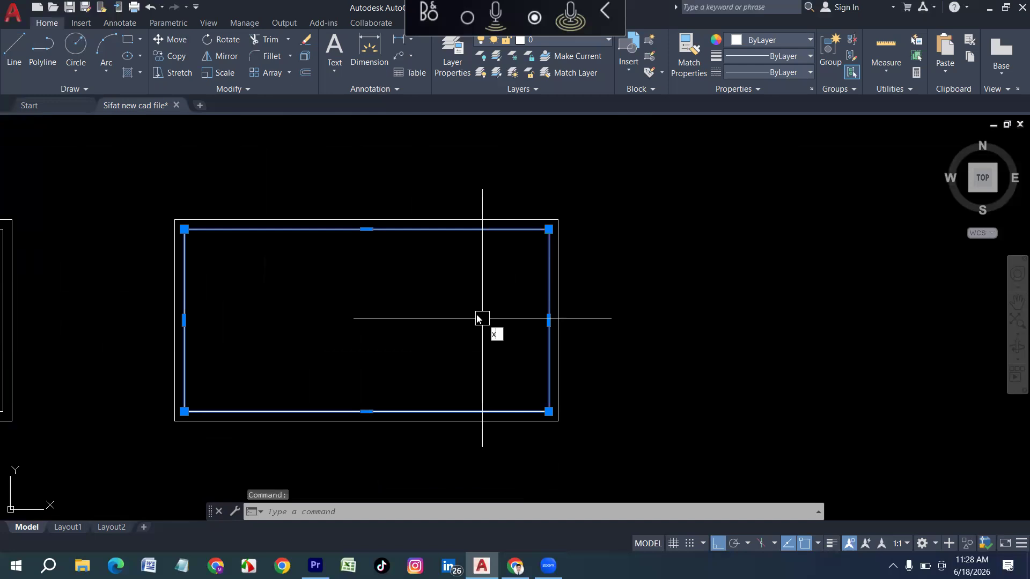
pyautogui.press('Return')
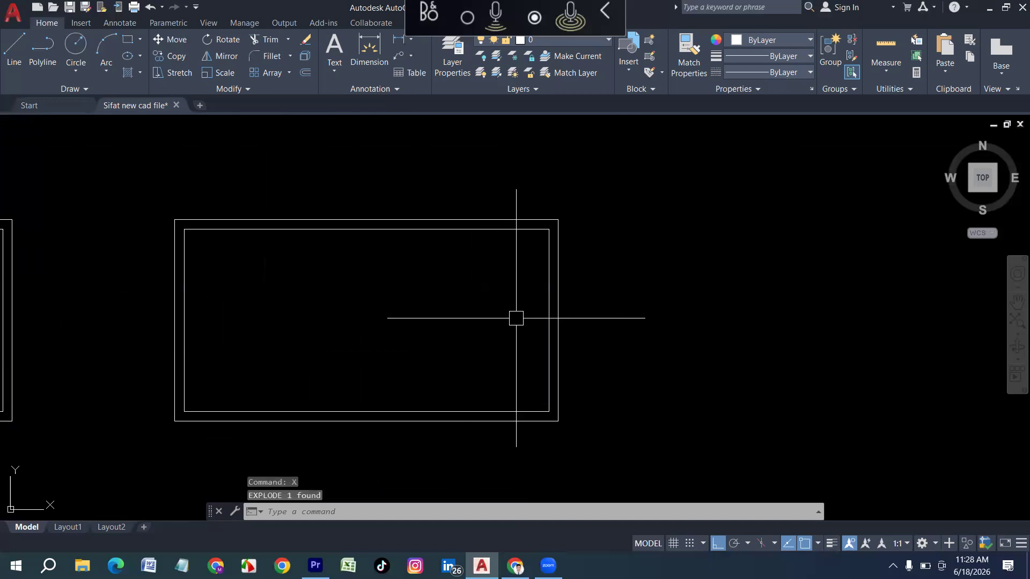
# Offset the right rectangle's inner right wall line 4' into the interior.
pyautogui.write('o')
pyautogui.press('Return')
pyautogui.write('4')
pyautogui.press('Return')
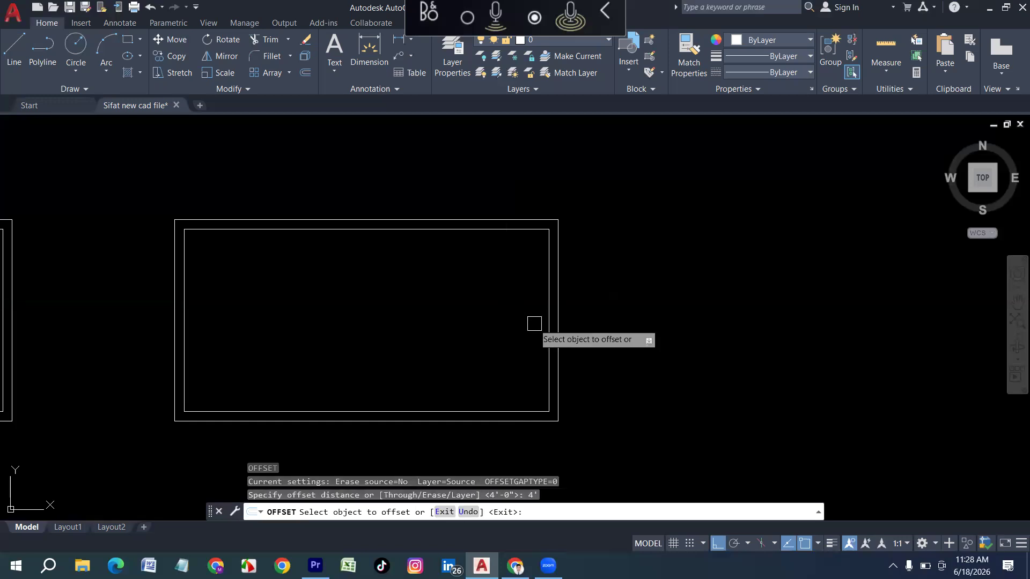
pyautogui.click(549, 335)
pyautogui.click(448, 287)
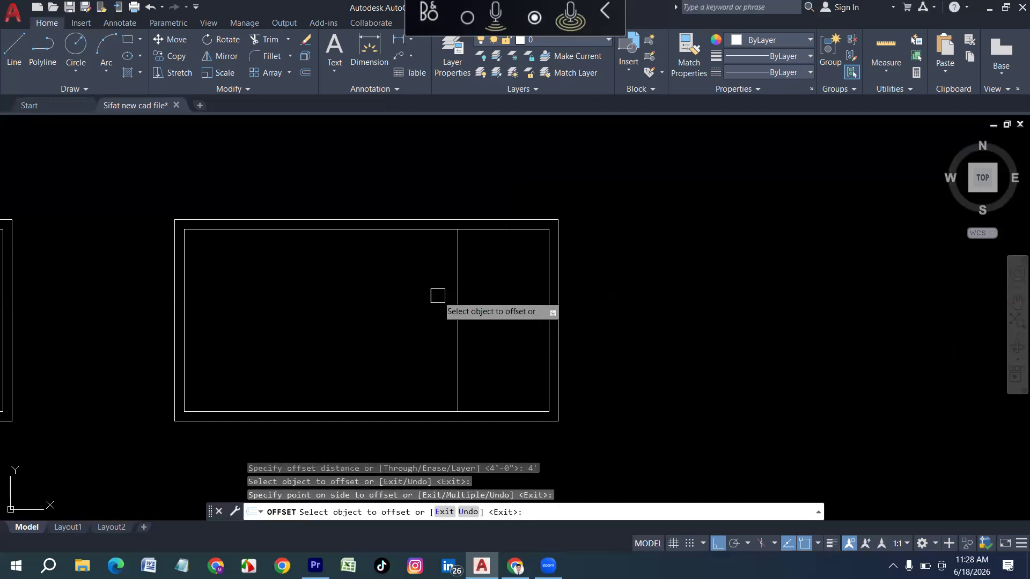
pyautogui.press('Escape')
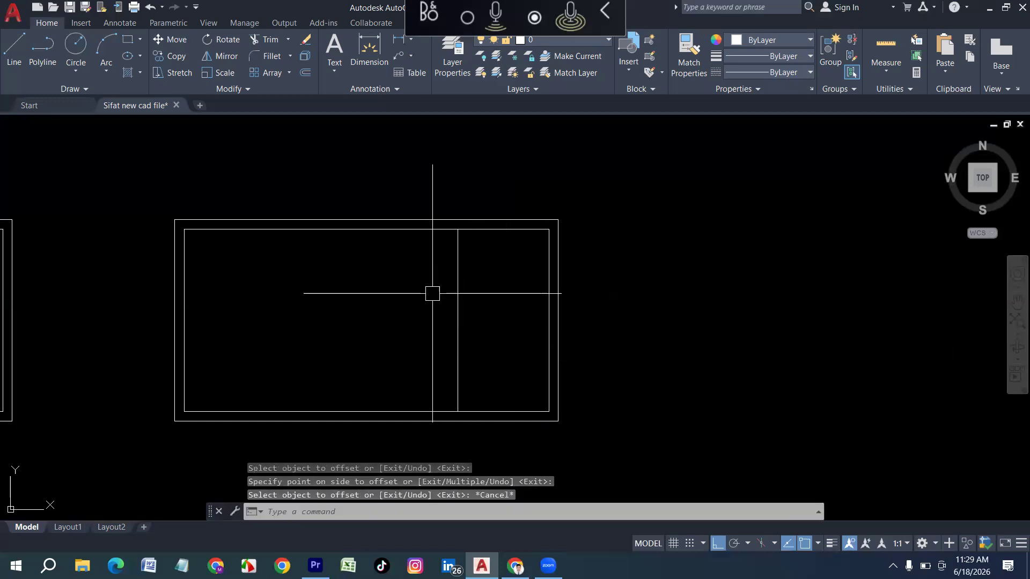
# Offset the right plan's landing line repeatedly to the left at 10-inch spacing with the Multiple option, adding nine tread lines.
pyautogui.write('o')
pyautogui.press('Return')
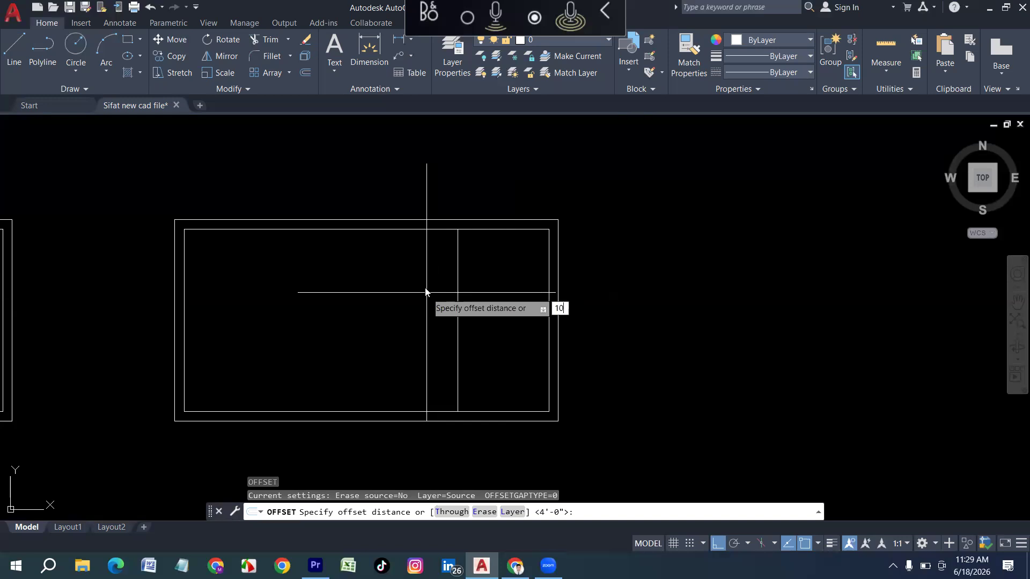
pyautogui.press('Return')
pyautogui.click(455, 300)
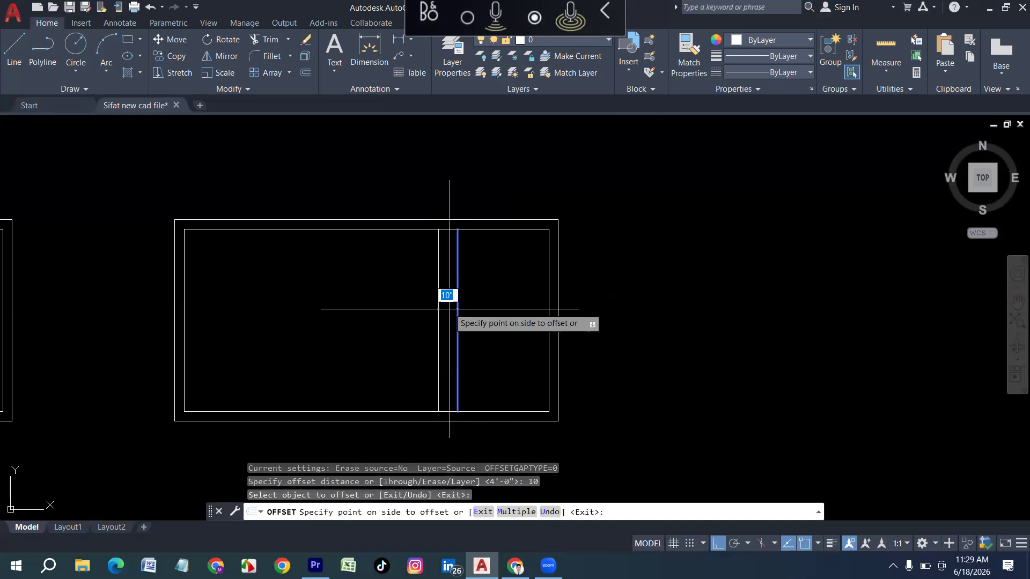
pyautogui.click(518, 511)
pyautogui.click(367, 356)
pyautogui.click(325, 358)
pyautogui.click(276, 363)
pyautogui.click(243, 365)
pyautogui.click(219, 367)
pyautogui.click(203, 371)
pyautogui.click(198, 371)
pyautogui.click(189, 375)
pyautogui.click(171, 378)
pyautogui.press('Escape')
pyautogui.press('Escape')
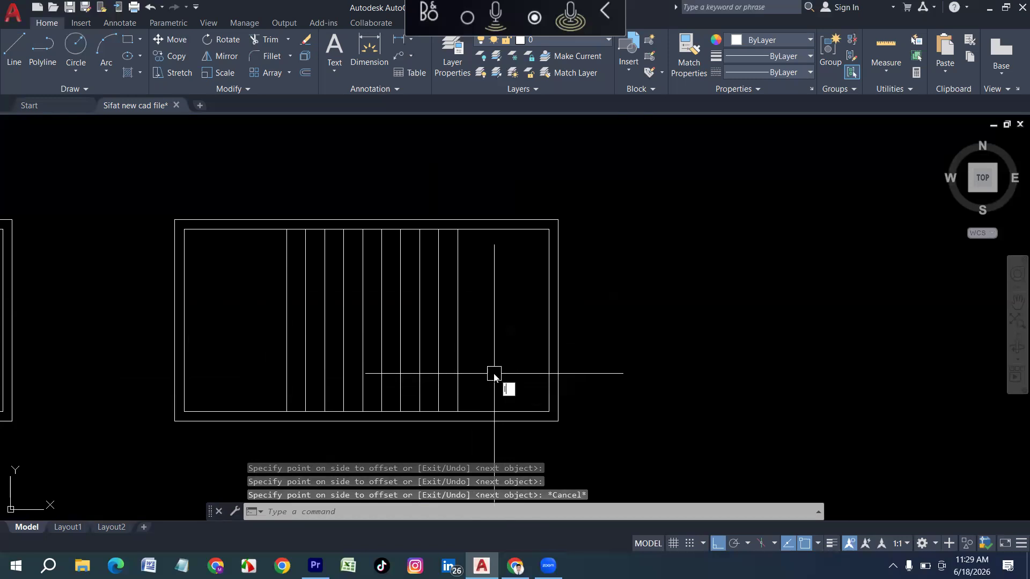
# Draw a horizontal line in the right plan joining the midpoints of its first and last tread lines.
pyautogui.write('l')
pyautogui.press('space')
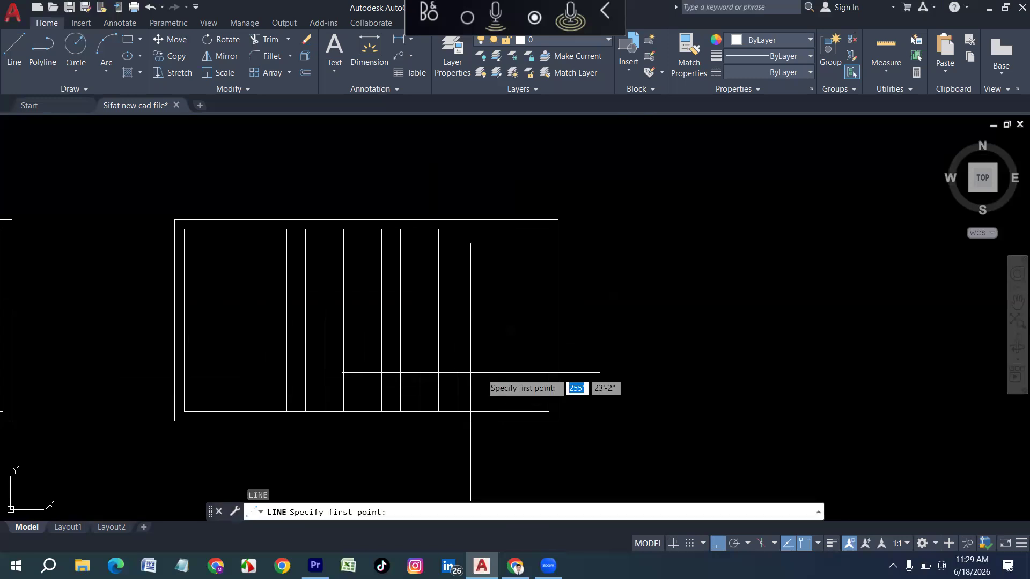
pyautogui.click(286, 320)
pyautogui.click(457, 320)
pyautogui.press('space')
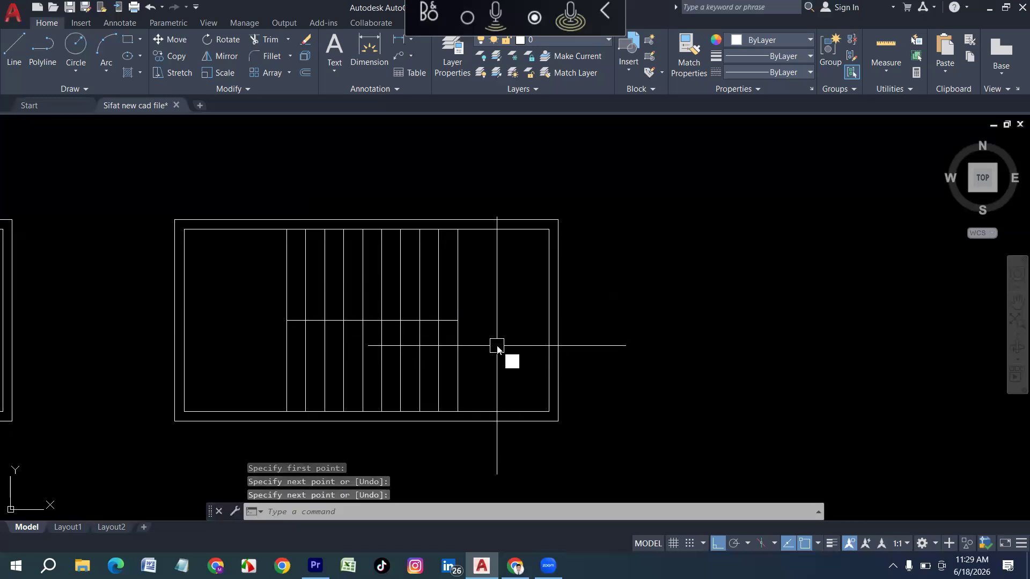
# Offset the right plan's horizontal centre line 3 inches to both sides and delete the original centre line.
pyautogui.write('o')
pyautogui.press('space')
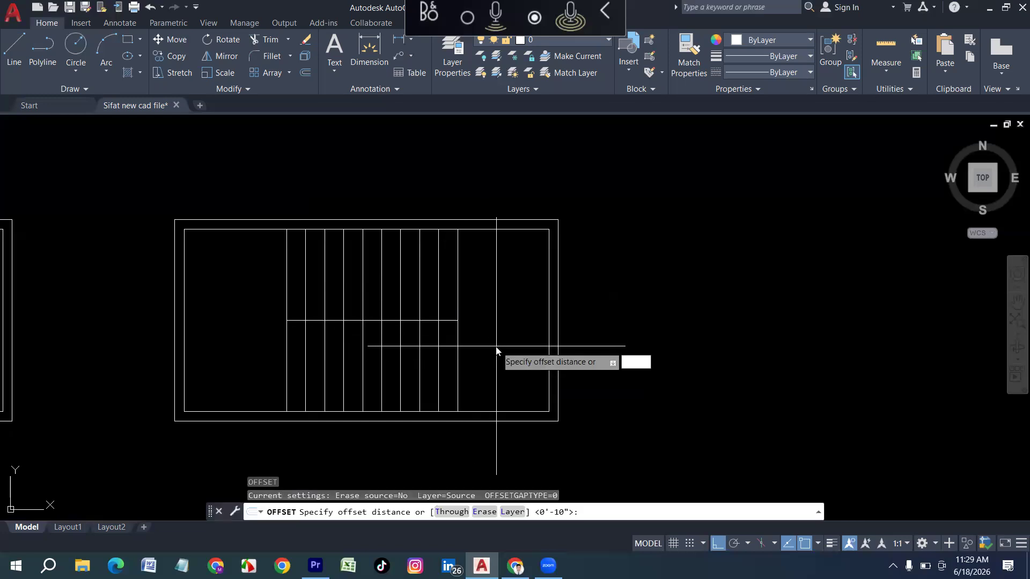
pyautogui.write('3')
pyautogui.press('Return')
pyautogui.scroll(4, 387, 325)
pyautogui.click(399, 315)
pyautogui.click(400, 301)
pyautogui.click(400, 315)
pyautogui.click(401, 330)
pyautogui.press('Return')
pyautogui.click(400, 313)
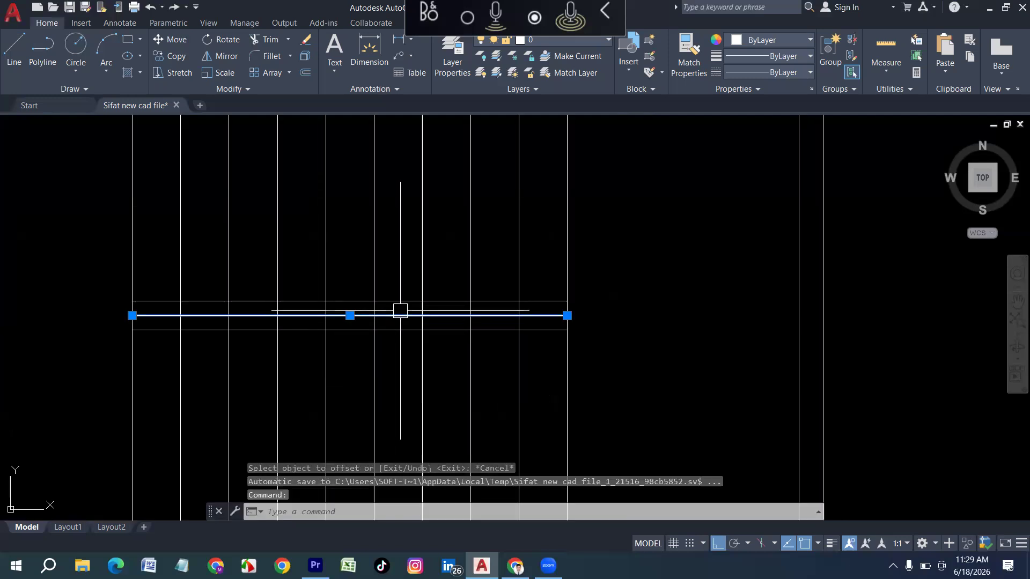
pyautogui.press('Delete')
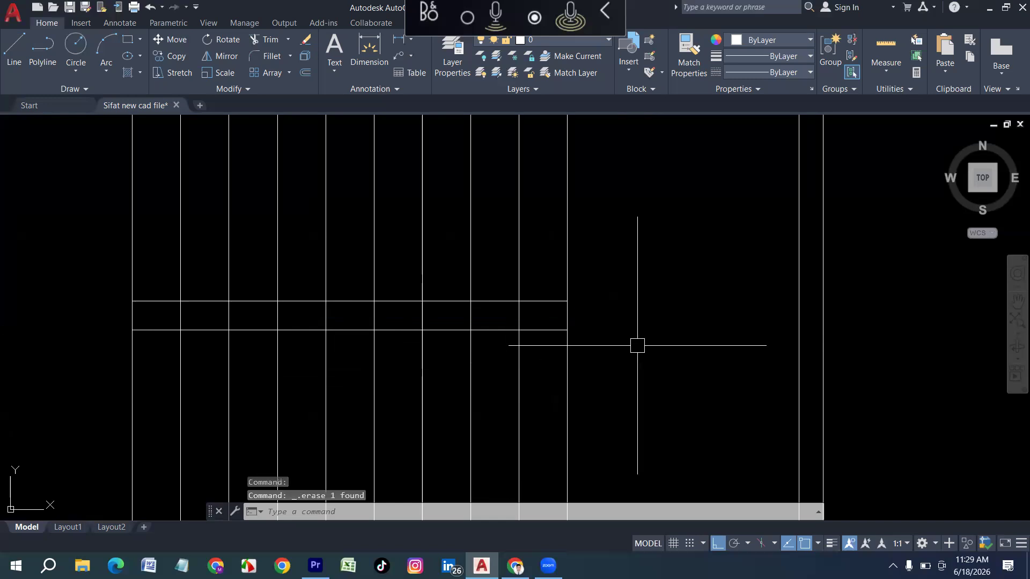
# Trim all the tread lines between the two horizontal divider lines of the right plan.
pyautogui.write('tr')
pyautogui.press('Return')
pyautogui.moveTo(587, 313); pyautogui.dragTo(122, 310)
pyautogui.press('Escape')
pyautogui.press('Escape')
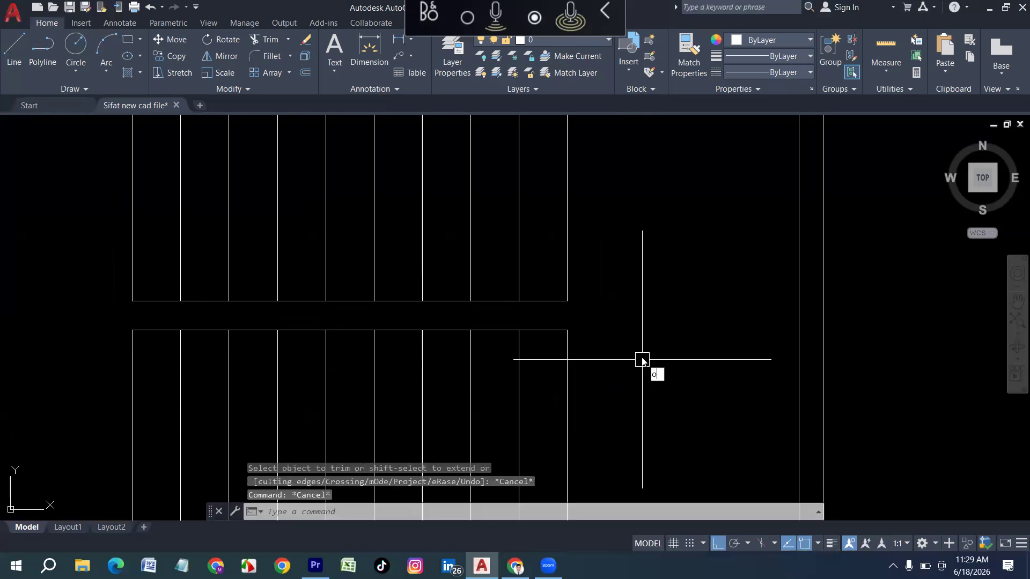
# Offset the right plan's upper and lower divider lines 1.5 inches inward into the central gap.
pyautogui.press('Return')
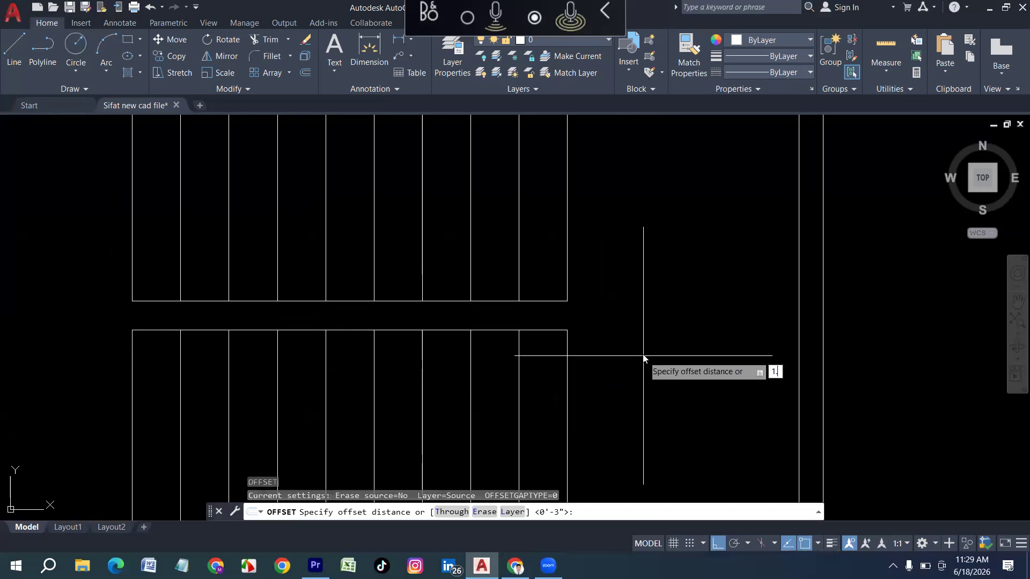
pyautogui.write('1.5')
pyautogui.press('Return')
pyautogui.click(384, 330)
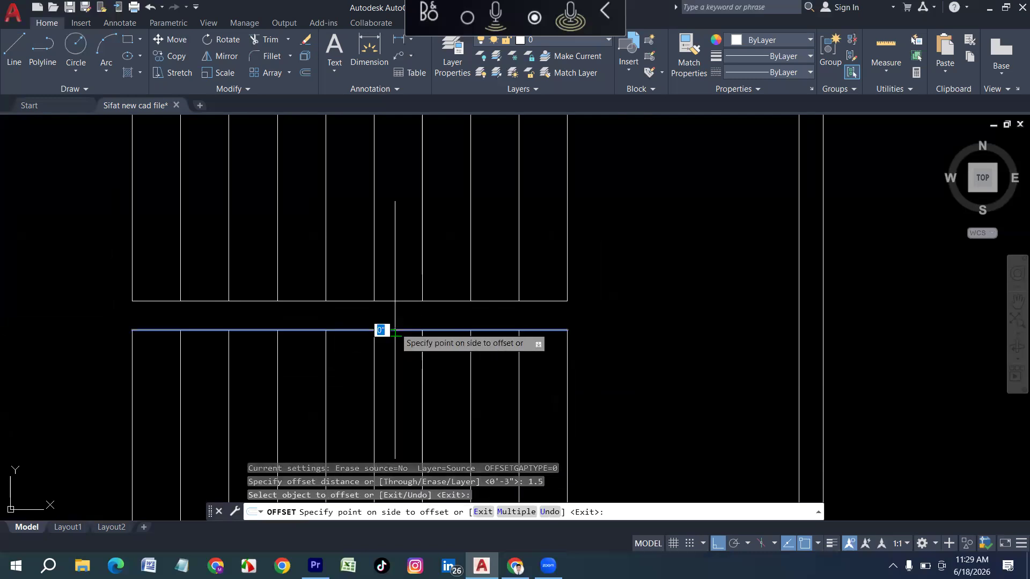
pyautogui.click(395, 316)
pyautogui.click(395, 301)
pyautogui.click(396, 332)
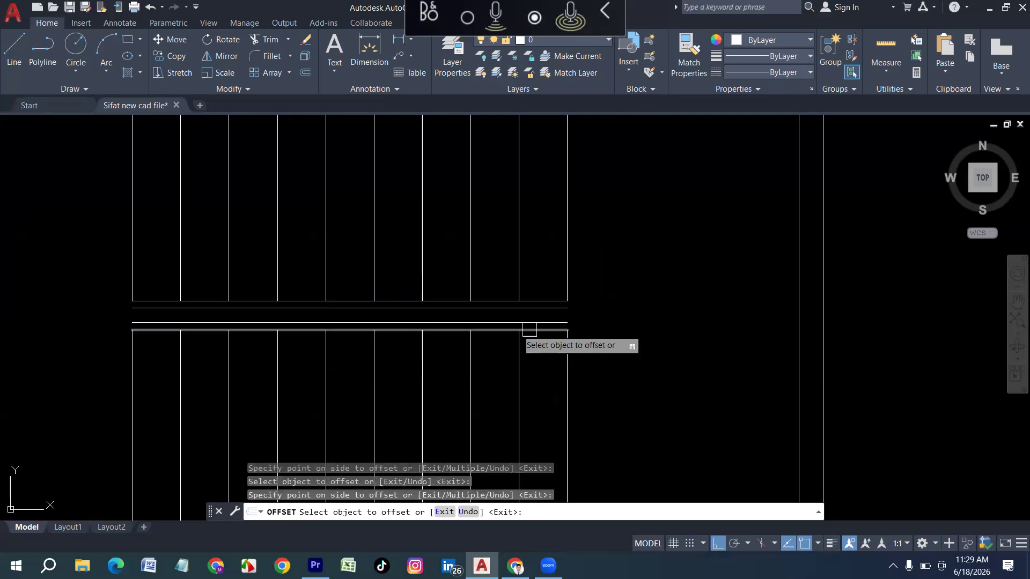
pyautogui.press('Escape')
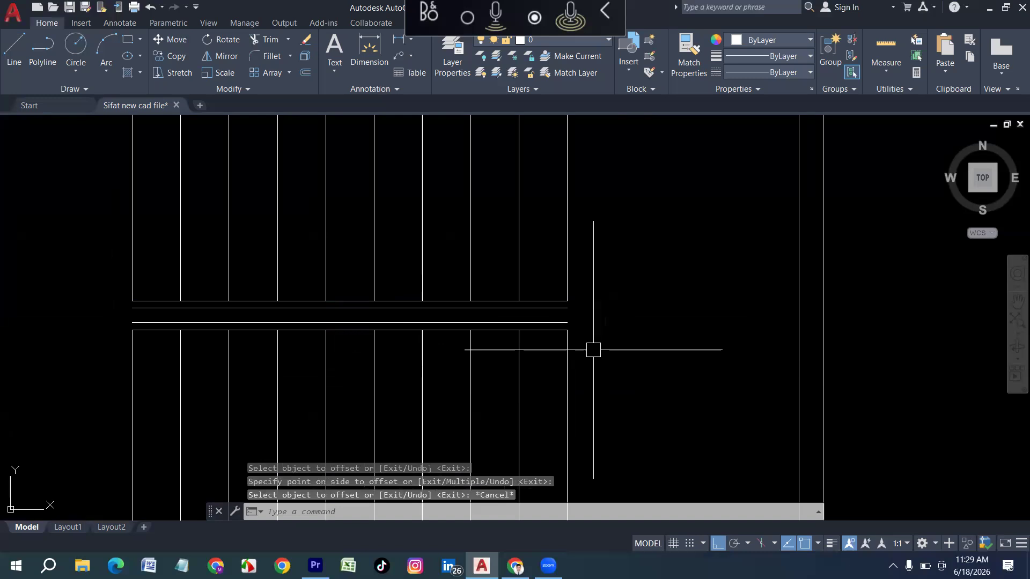
# Try to fillet the left ends of the divider's lower outer and lower inner lines.
pyautogui.write('f')
pyautogui.press('Return')
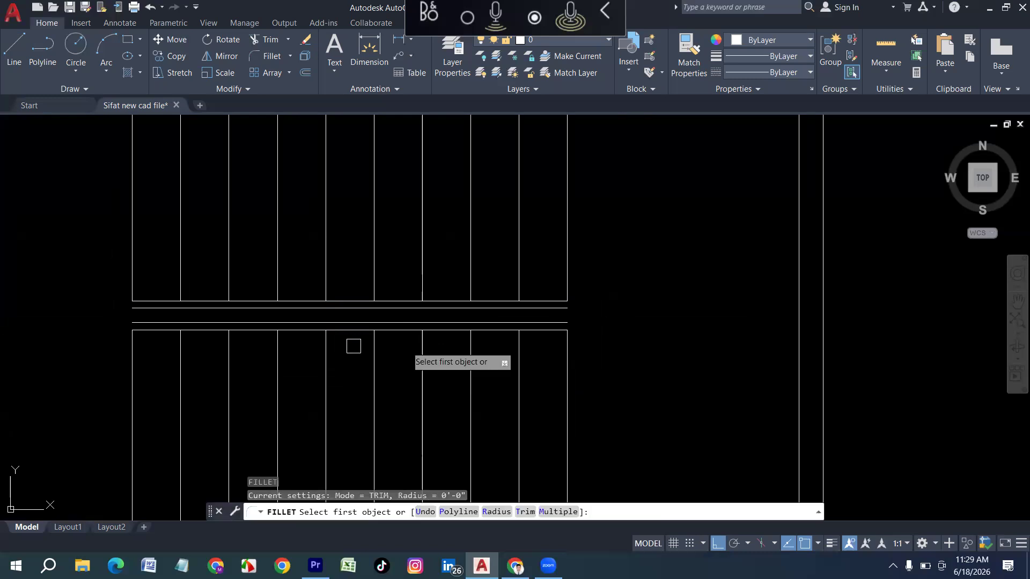
pyautogui.click(145, 330)
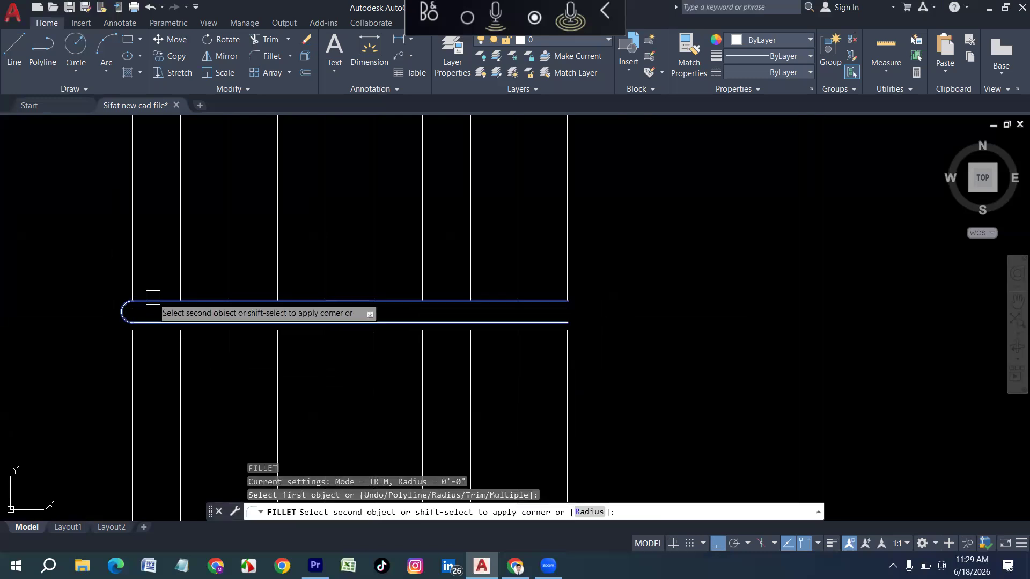
pyautogui.click(151, 325)
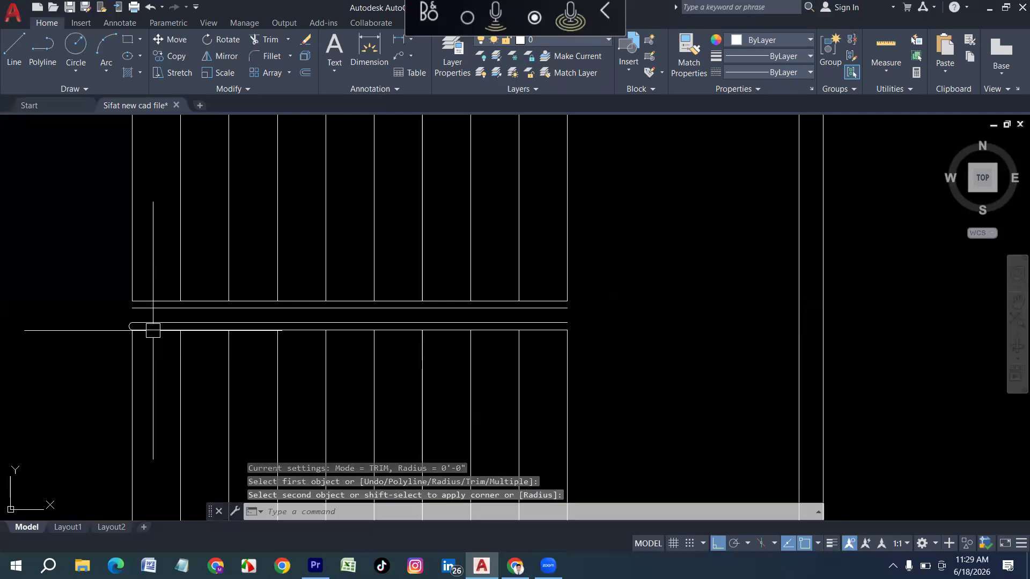
pyautogui.hotkey('ctrl', 'z')
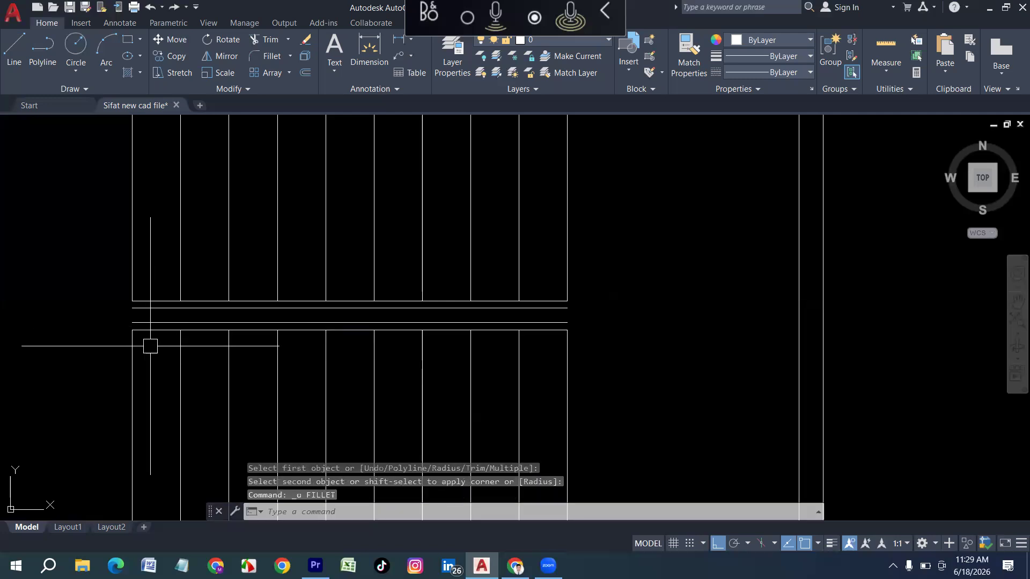
# Fillet the two outer divider lines of the right plan together at both ends to form rounded caps.
pyautogui.press('Return')
pyautogui.scroll(4, 151, 339)
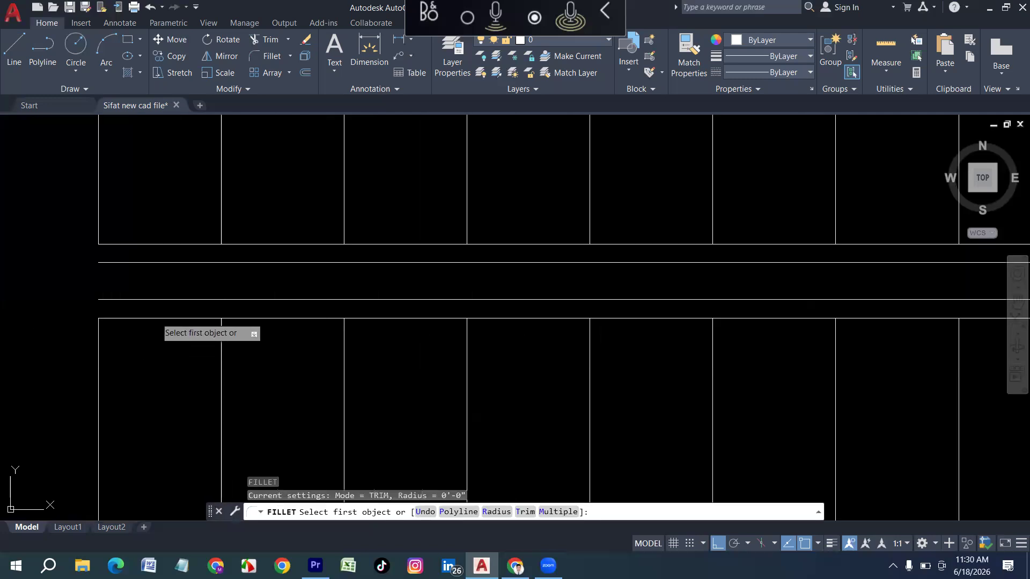
pyautogui.click(154, 318)
pyautogui.click(154, 244)
pyautogui.scroll(-5, 123, 297)
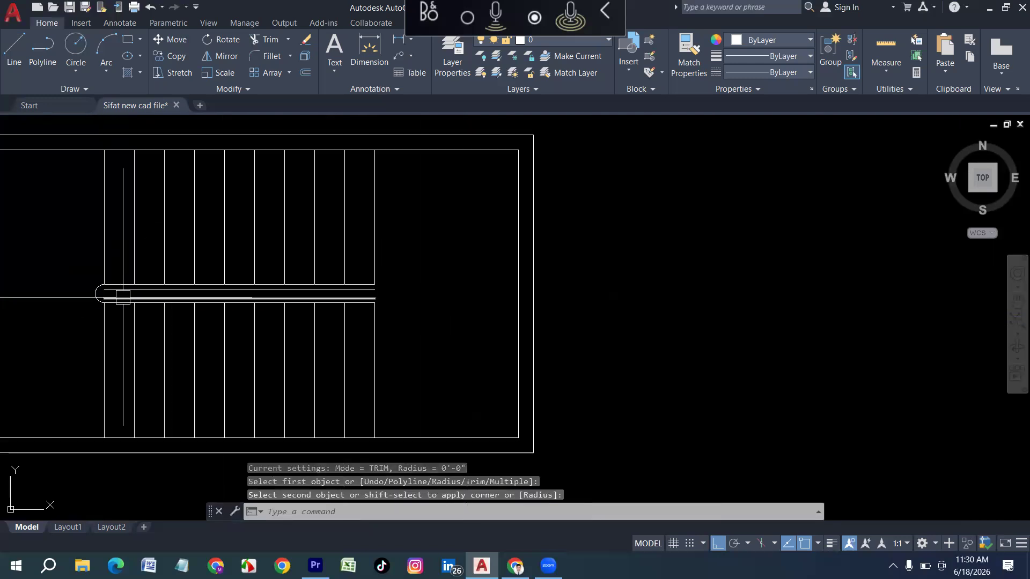
pyautogui.press('Return')
pyautogui.scroll(4, 365, 304)
pyautogui.click(370, 293)
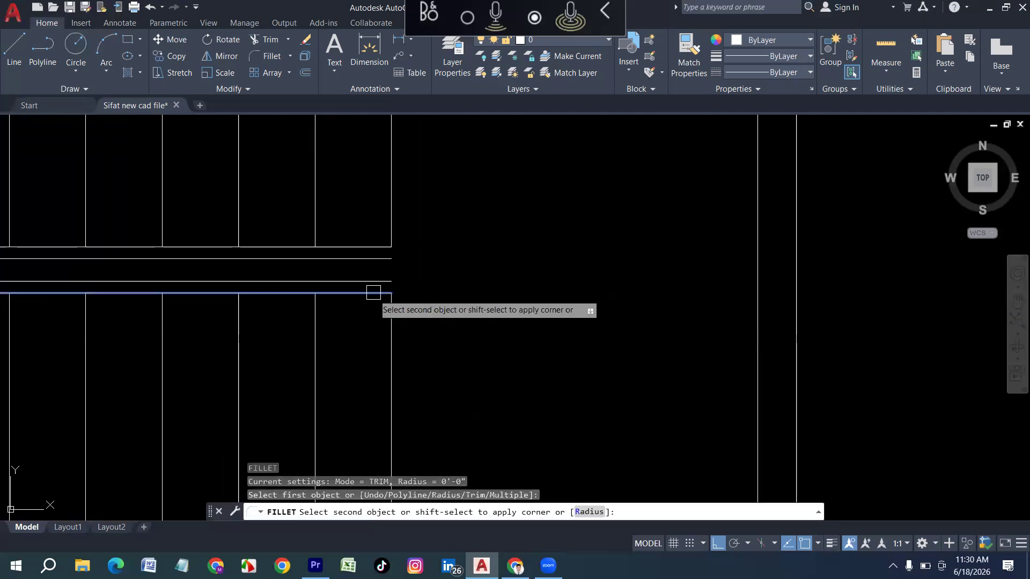
pyautogui.click(365, 247)
# Fillet the two inner divider lines of the right plan together at both ends with rounded caps.
pyautogui.press('Return')
pyautogui.click(366, 280)
pyautogui.click(368, 249)
pyautogui.scroll(-5, 205, 283)
pyautogui.scroll(3, 204, 283)
pyautogui.press('Return')
pyautogui.click(194, 276)
pyautogui.click(193, 254)
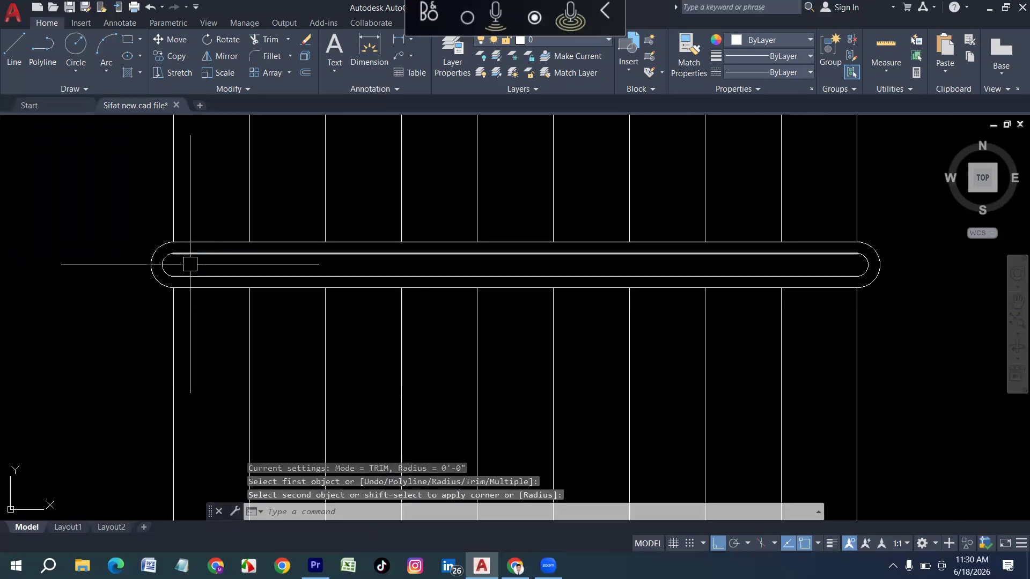
# Draw a horizontal line about 3'-4" long from the midpoint of the left plan's inner right wall line outward past the wall.
pyautogui.scroll(-4, 185, 312)
pyautogui.scroll(-5, 249, 378)
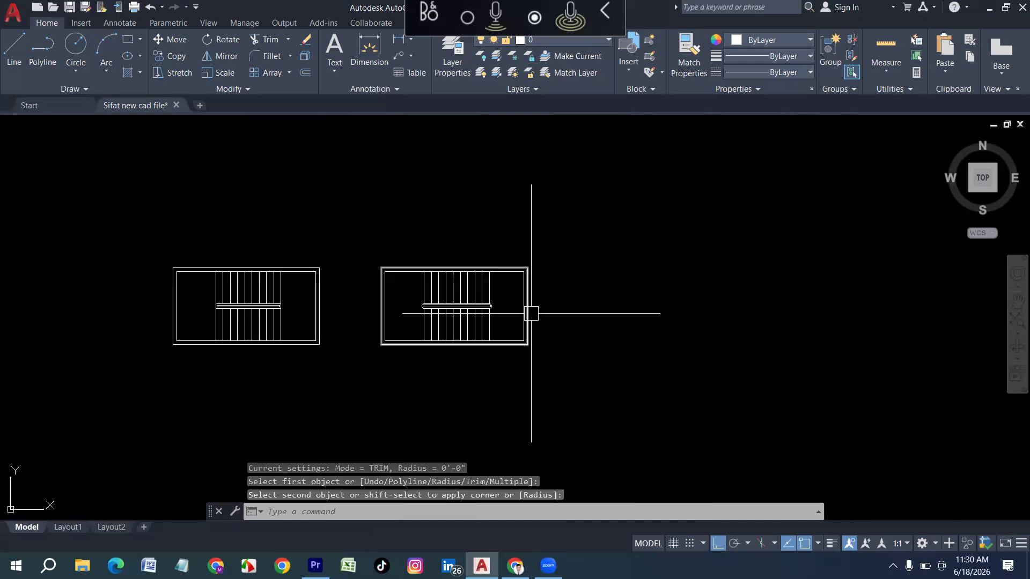
pyautogui.scroll(3, 296, 285)
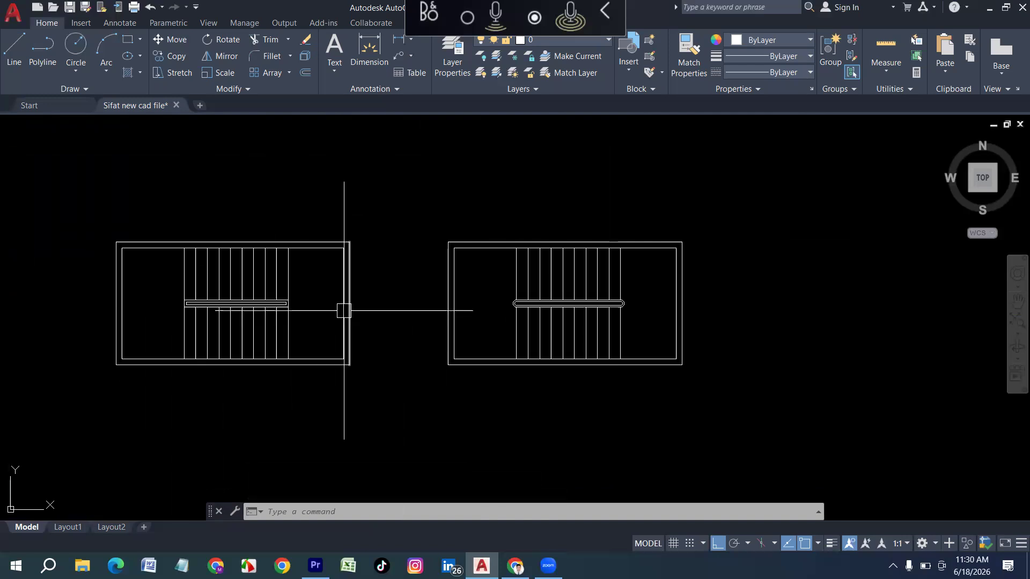
pyautogui.moveTo(342, 314)
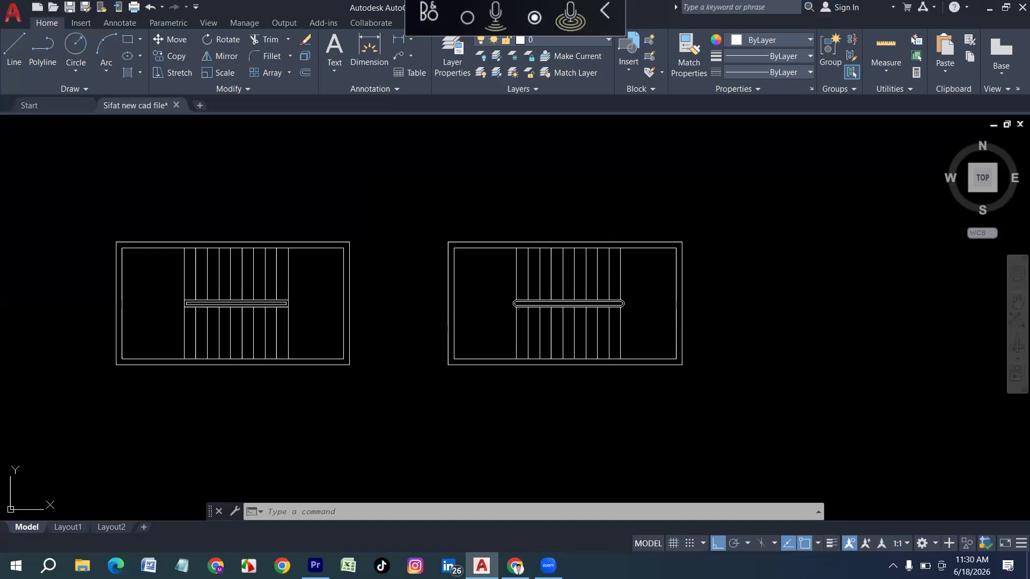
pyautogui.press('Return')
pyautogui.click(343, 304)
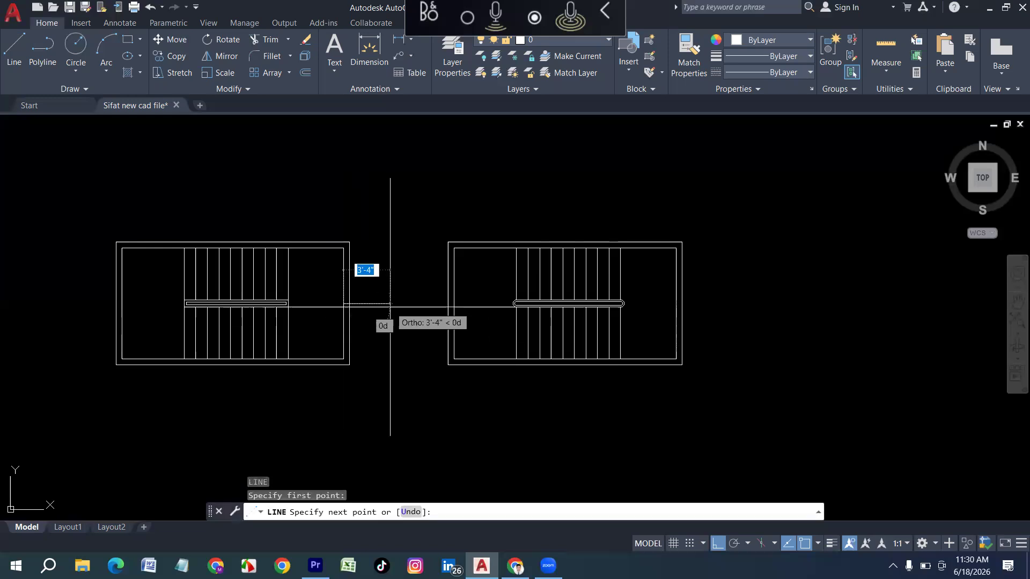
pyautogui.click(390, 304)
pyautogui.press('Return')
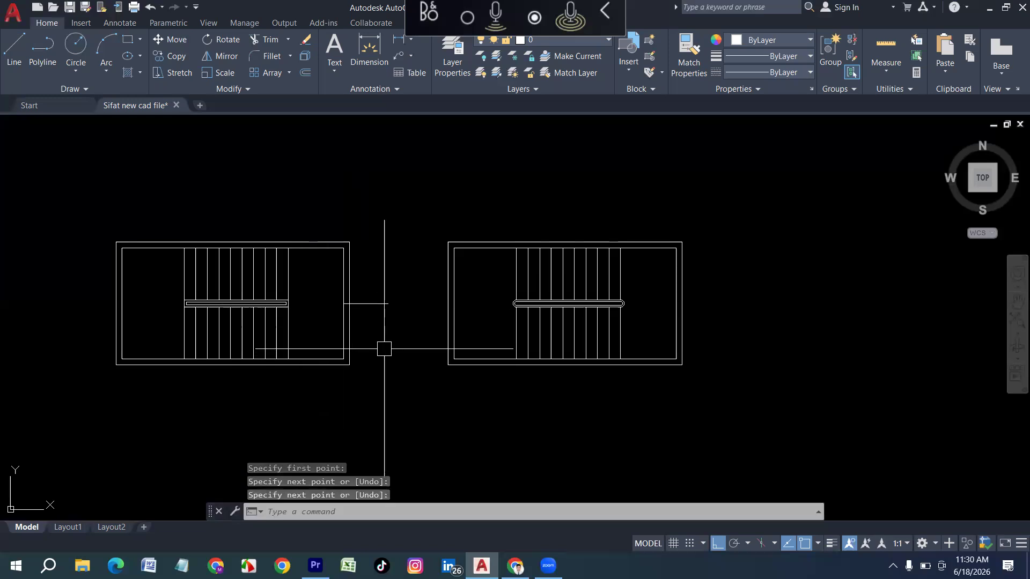
# Offset the short horizontal line at the left plan's right wall 2' upward and 2' downward.
pyautogui.write('o')
pyautogui.press('Return')
pyautogui.write('2')
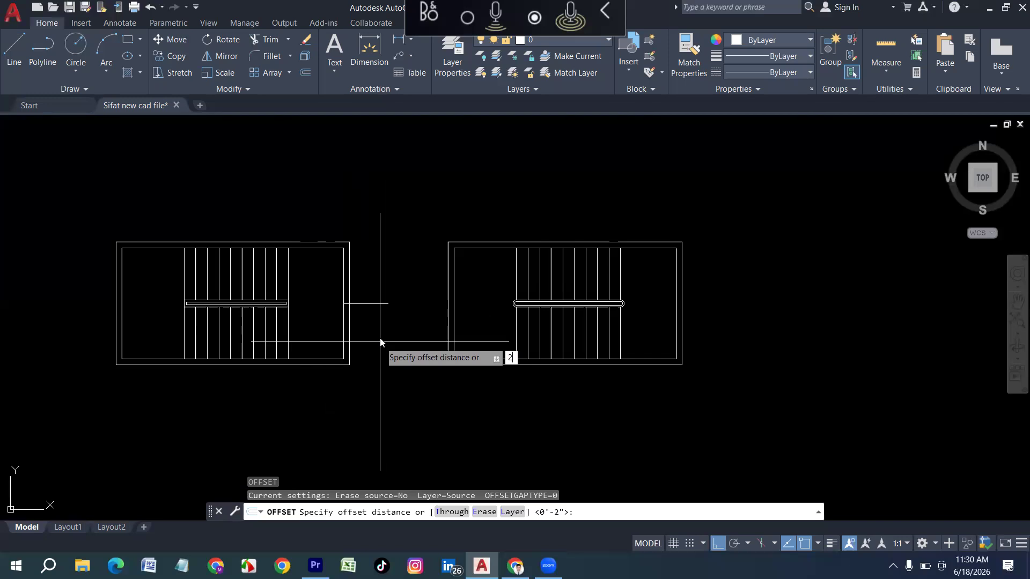
pyautogui.press('Return')
pyautogui.click(355, 303)
pyautogui.click(391, 263)
pyautogui.click(372, 304)
pyautogui.click(373, 340)
pyautogui.scroll(2, 368, 301)
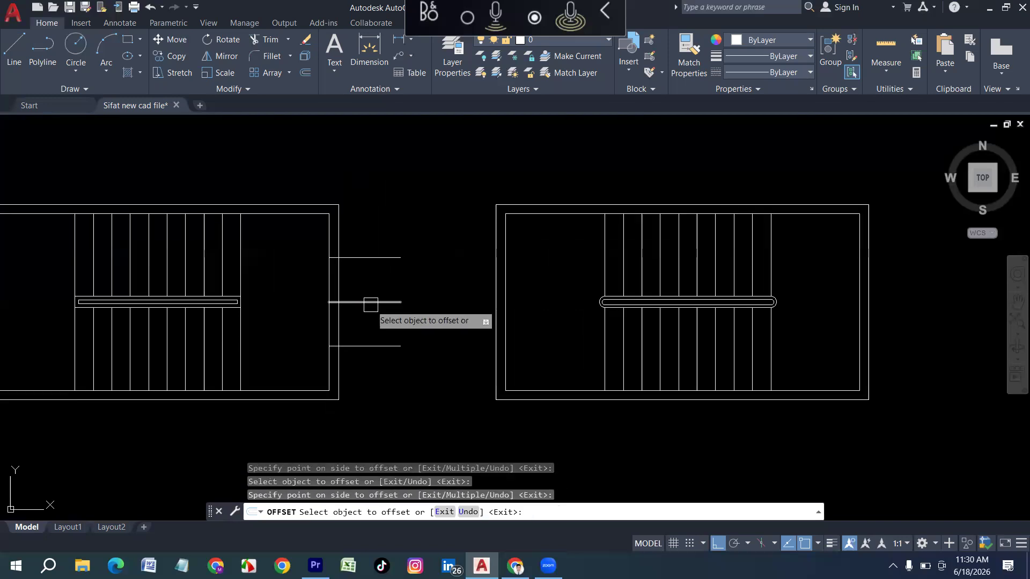
pyautogui.press('Escape')
# Trim the left plan's right wall between the two offset lines into an opening and remove the construction lines beyond the wall.
pyautogui.write('tr')
pyautogui.press('Return')
pyautogui.press('Return')
pyautogui.click(369, 318)
pyautogui.click(297, 317)
pyautogui.moveTo(304, 292); pyautogui.dragTo(360, 294)
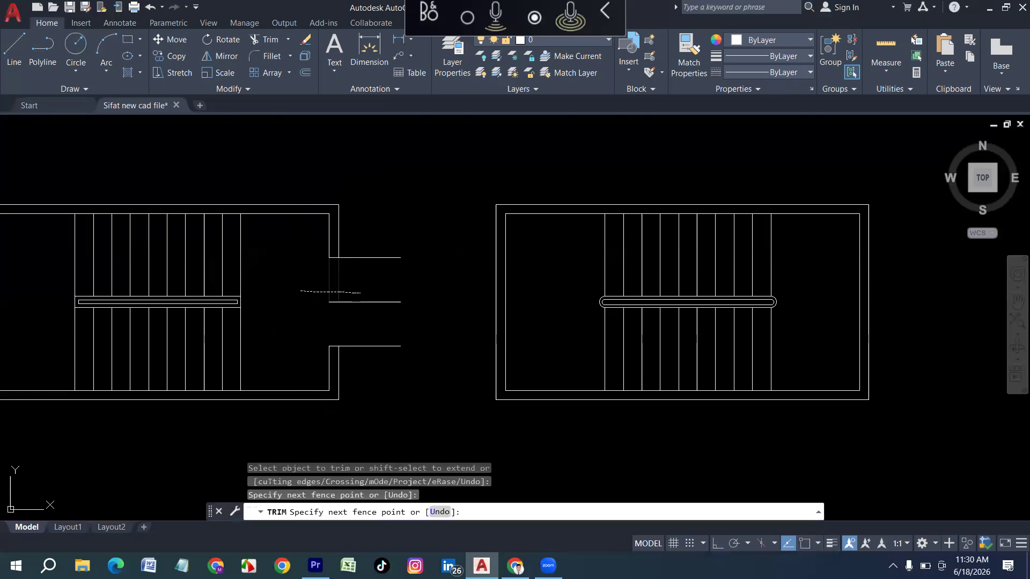
pyautogui.moveTo(391, 221); pyautogui.dragTo(367, 387)
pyautogui.scroll(-2, 435, 389)
pyautogui.press('Escape')
pyautogui.press('Escape')
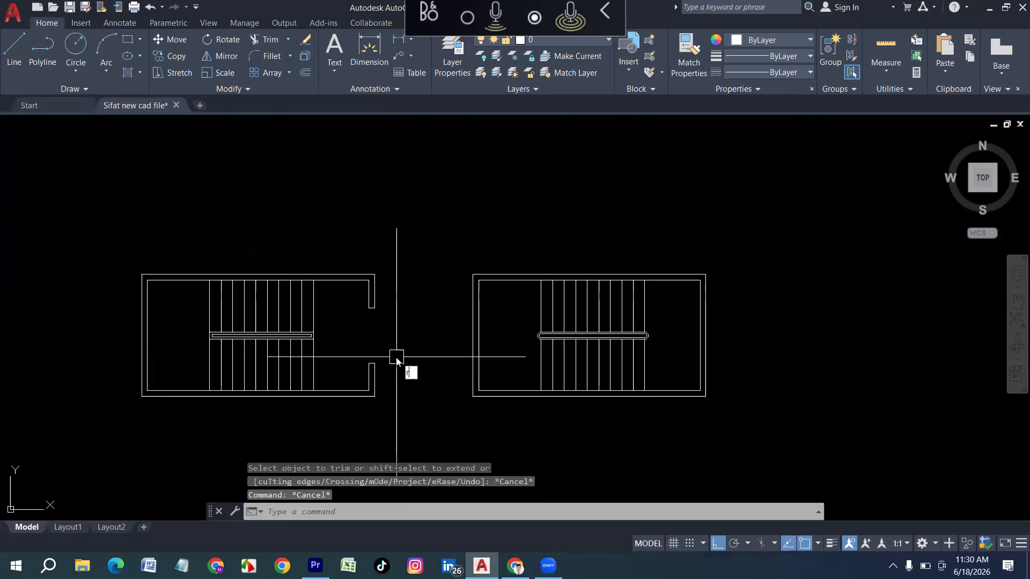
pyautogui.press('Escape')
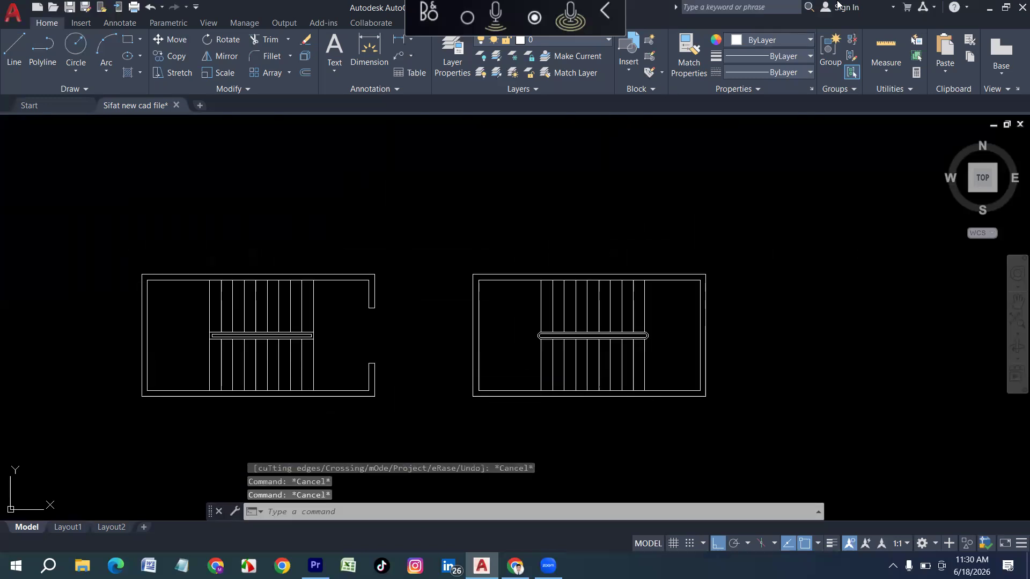
# Set the current object colour to Magenta and draw a rectangle filling the opening in the left plan's right wall.
pyautogui.click(809, 40)
pyautogui.click(800, 177)
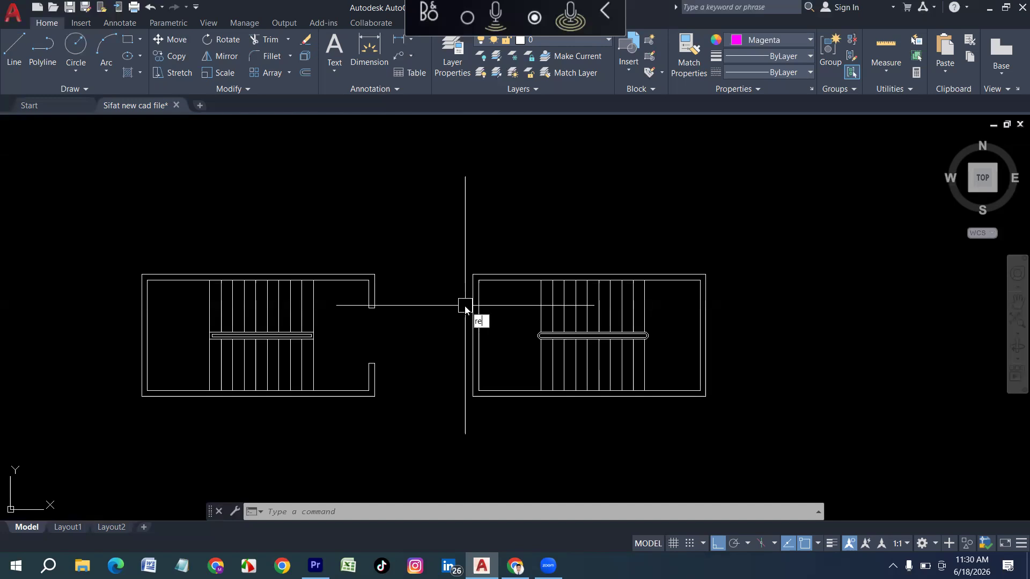
pyautogui.write('c')
pyautogui.press('Return')
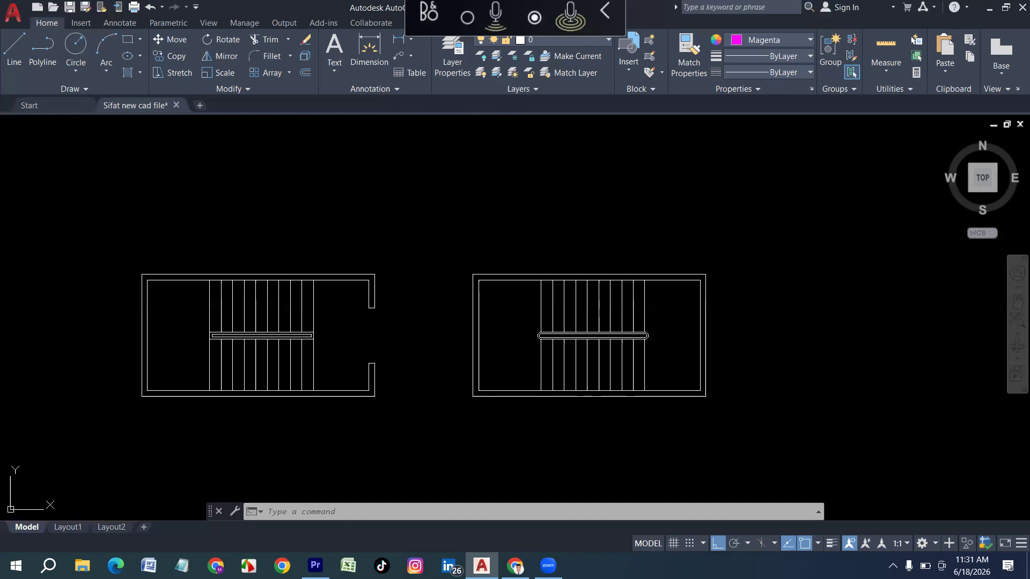
pyautogui.scroll(2, 382, 327)
pyautogui.scroll(2, 364, 317)
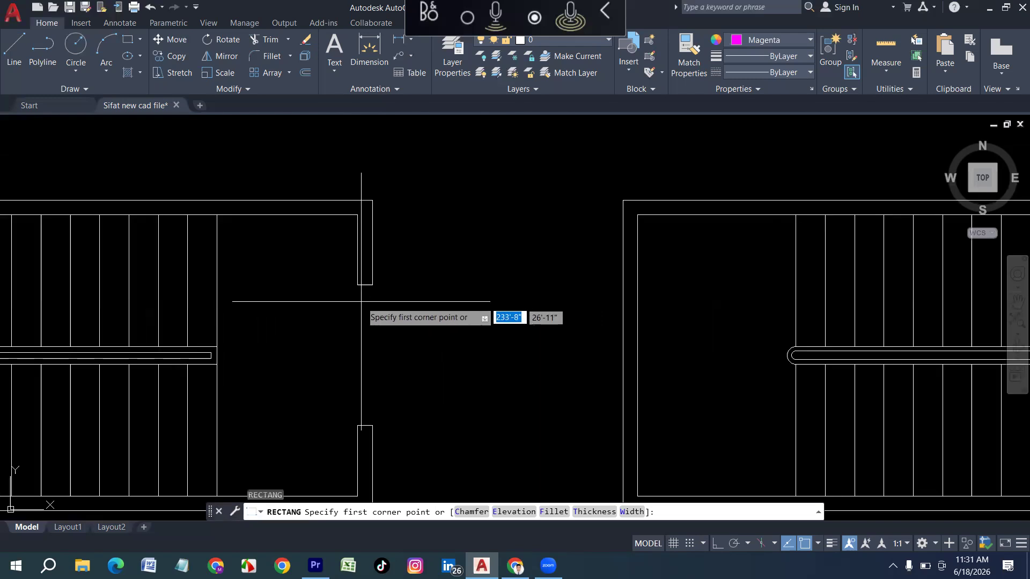
pyautogui.click(357, 284)
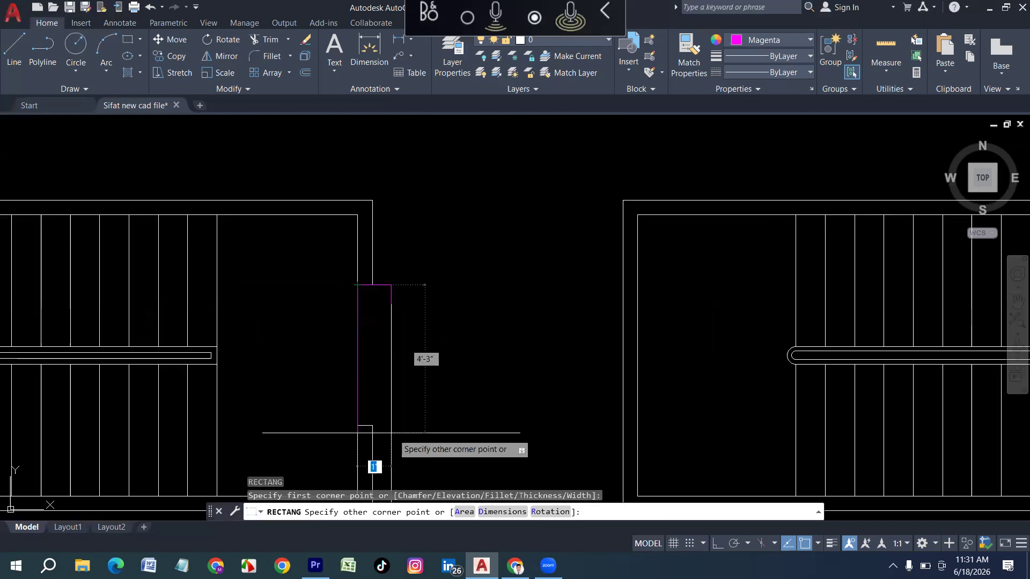
pyautogui.click(376, 427)
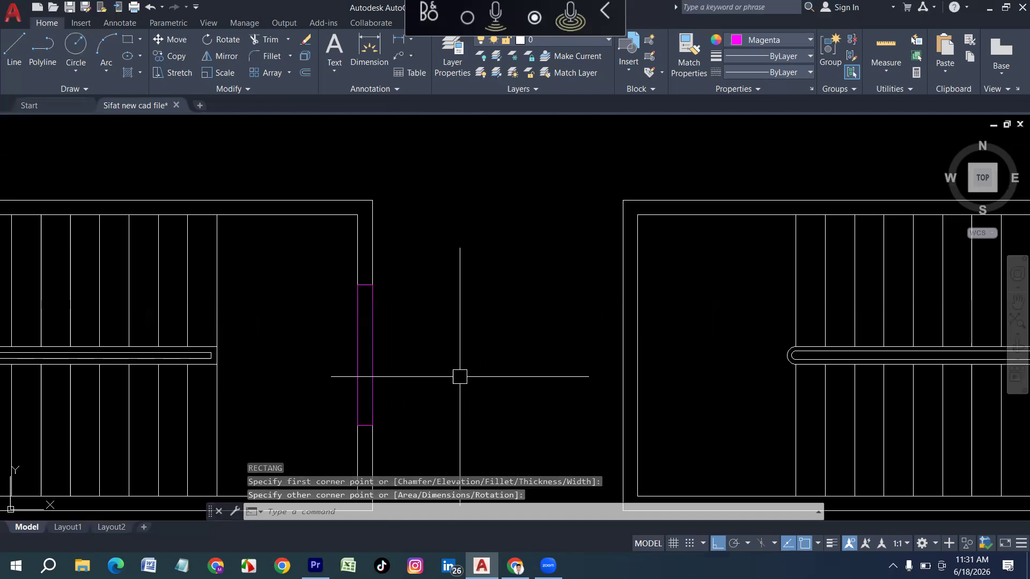
# Offset the magenta window rectangle 2 inches inward.
pyautogui.write('o')
pyautogui.press('Return')
pyautogui.write('2')
pyautogui.press('Return')
pyautogui.scroll(2, 383, 367)
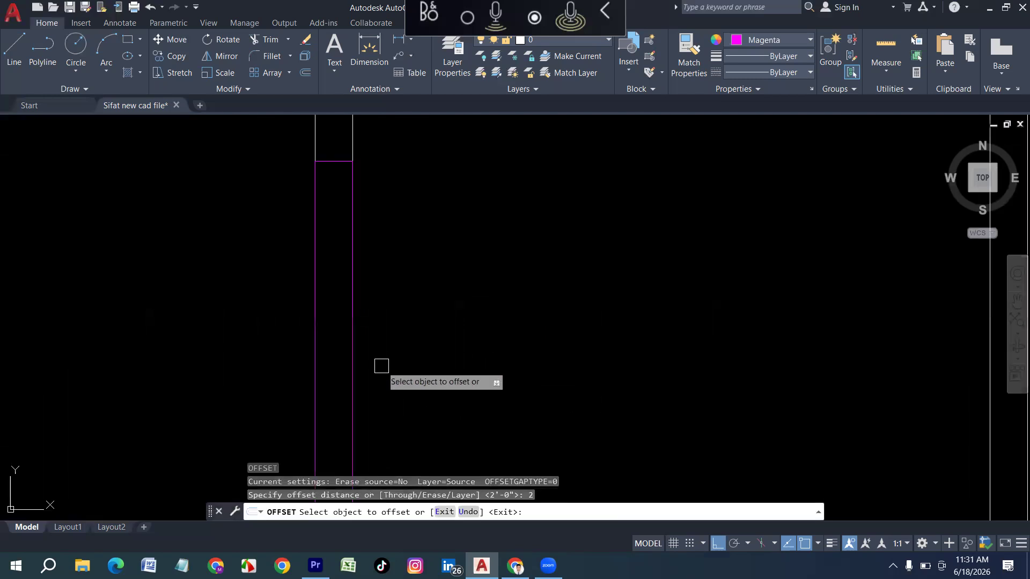
pyautogui.click(352, 349)
pyautogui.click(337, 346)
pyautogui.scroll(-8, 372, 322)
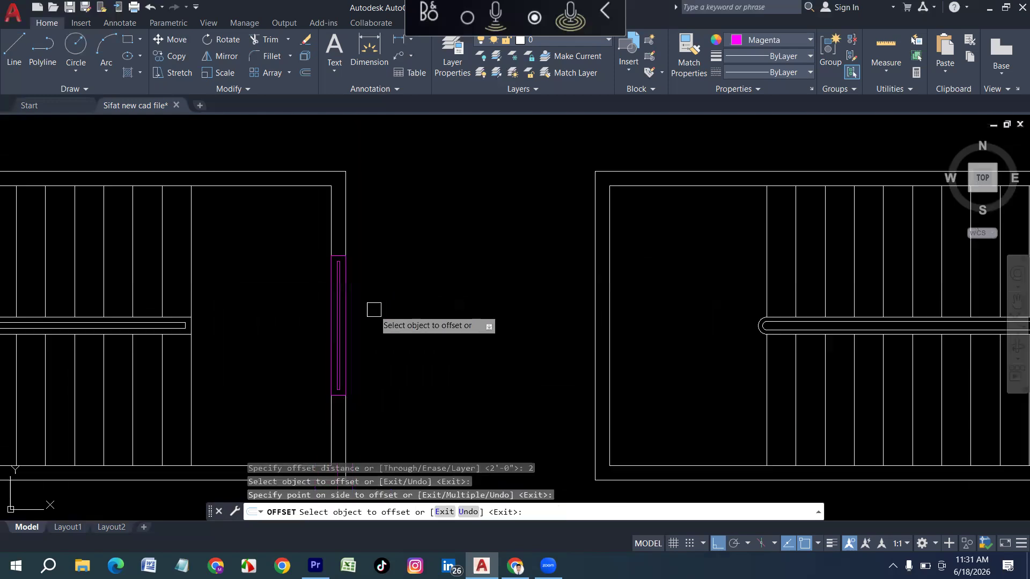
pyautogui.press('Escape')
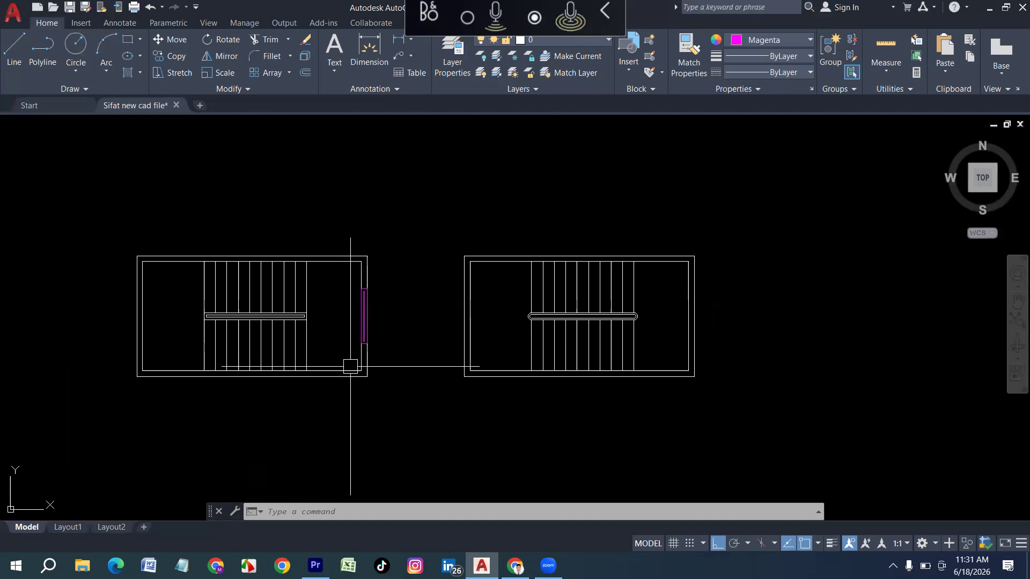
# Start a multiline text box below the left plan's lower-left corner and set its text height to 7".
pyautogui.write('T')
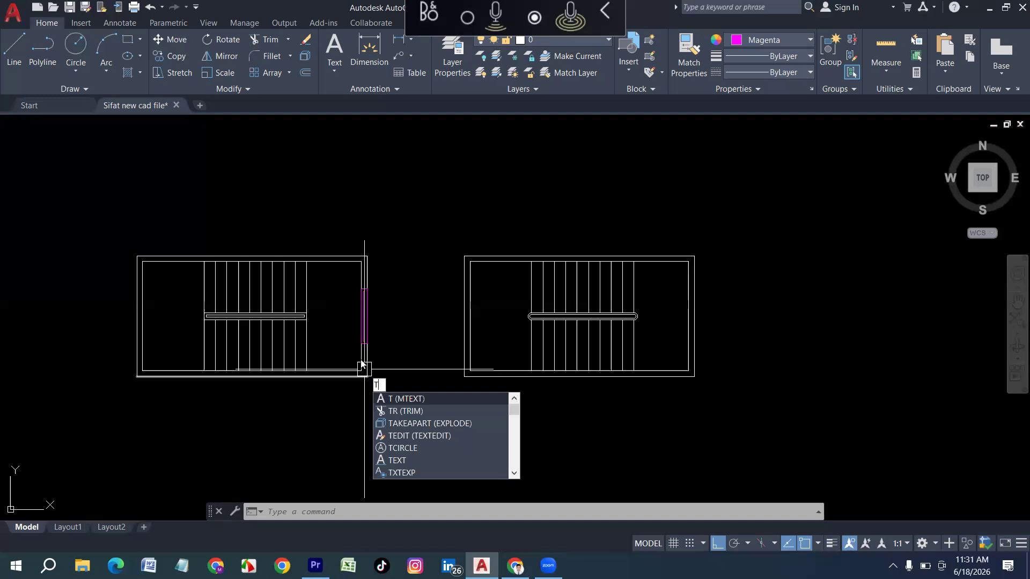
pyautogui.press('Return')
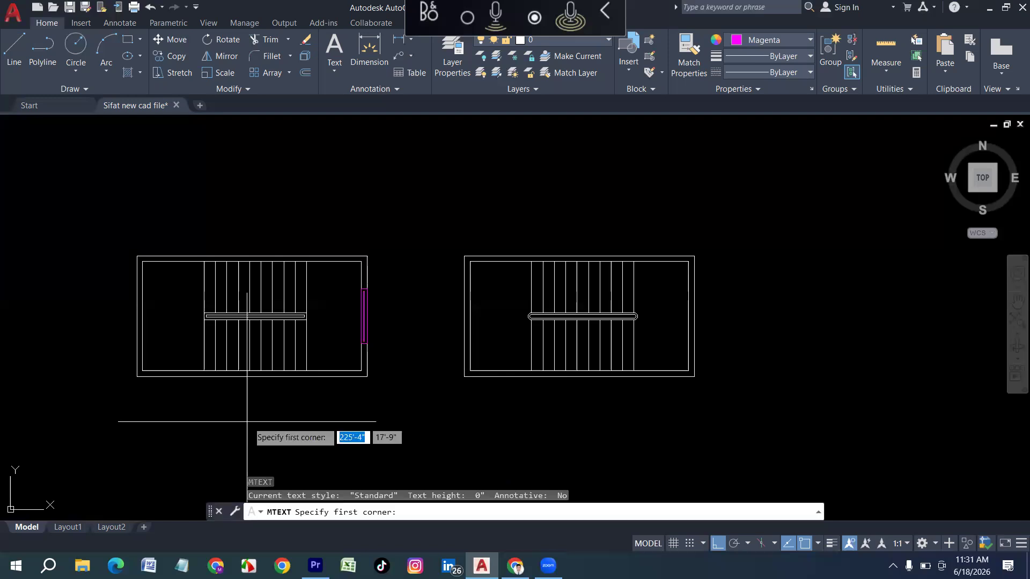
pyautogui.click(139, 401)
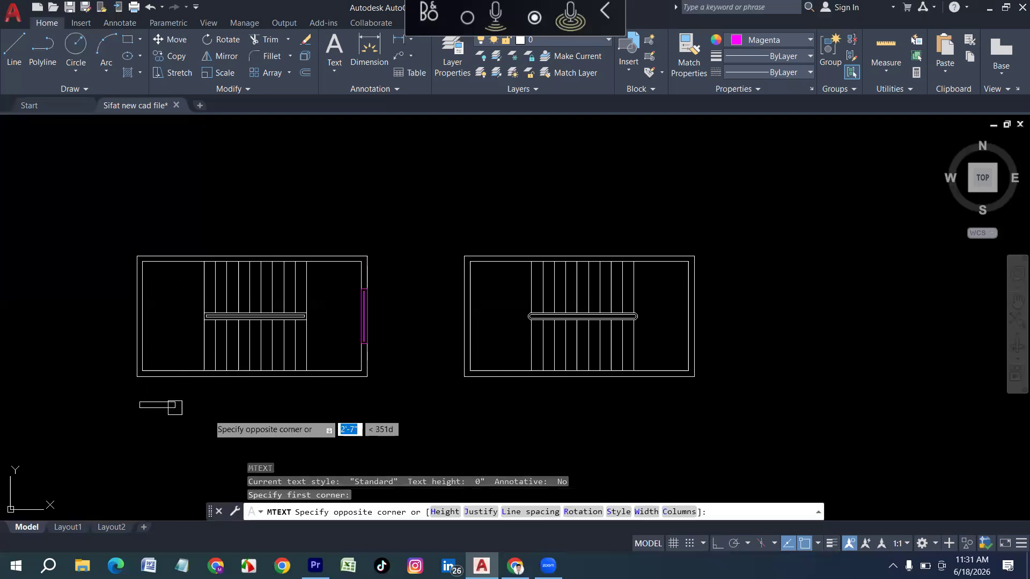
pyautogui.click(416, 429)
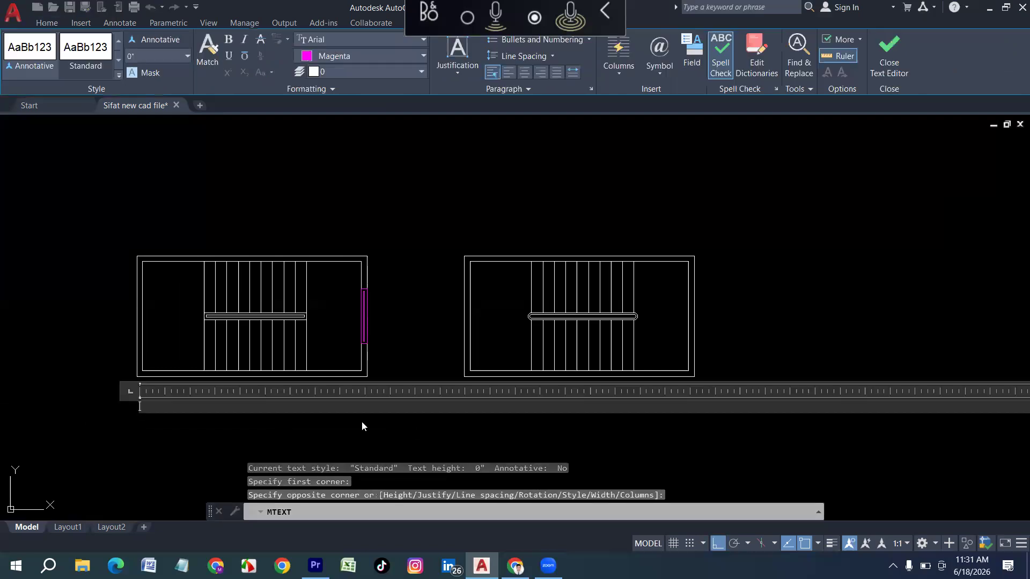
pyautogui.click(151, 52)
pyautogui.write('7')
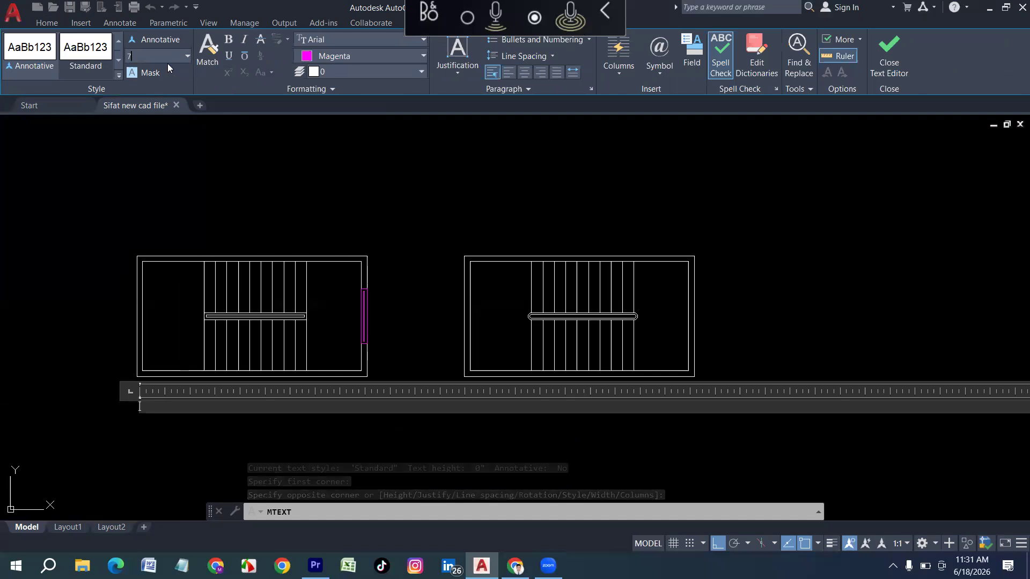
pyautogui.press('Return')
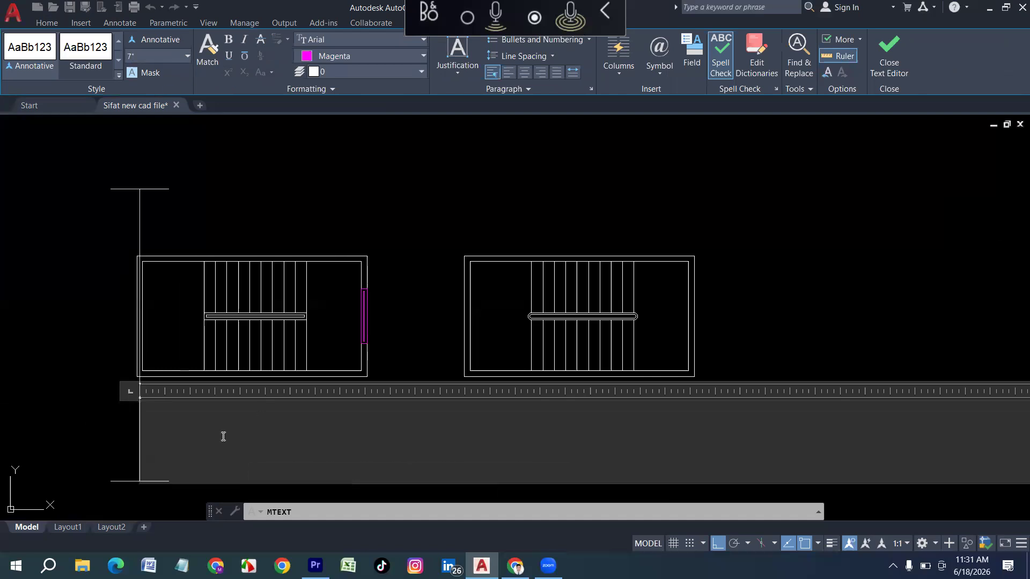
# Enter "2 Landing Stair" as the label text and finish the text.
pyautogui.write('2')
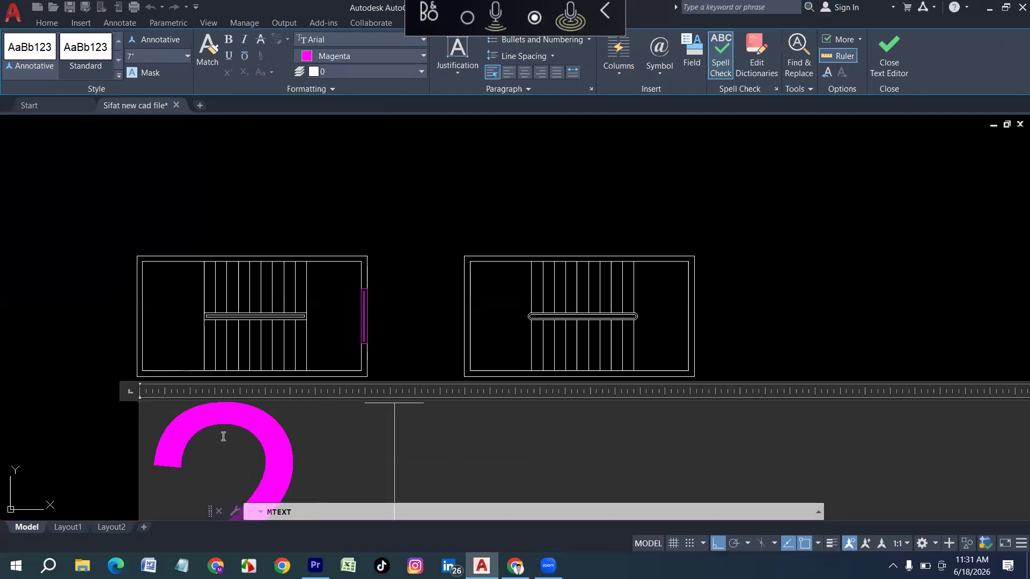
pyautogui.write(' Land')
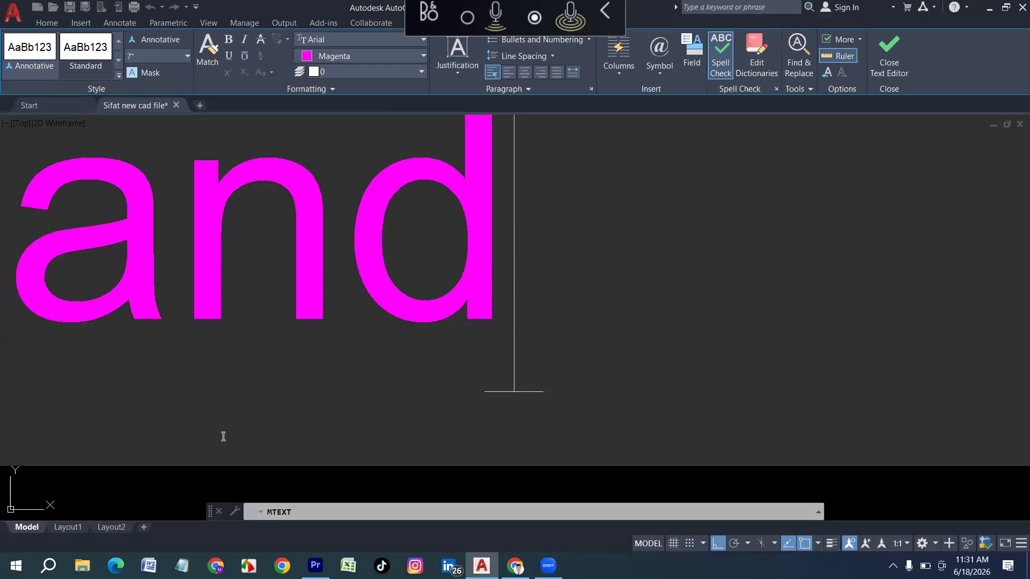
pyautogui.write('ing')
pyautogui.write(' Stair')
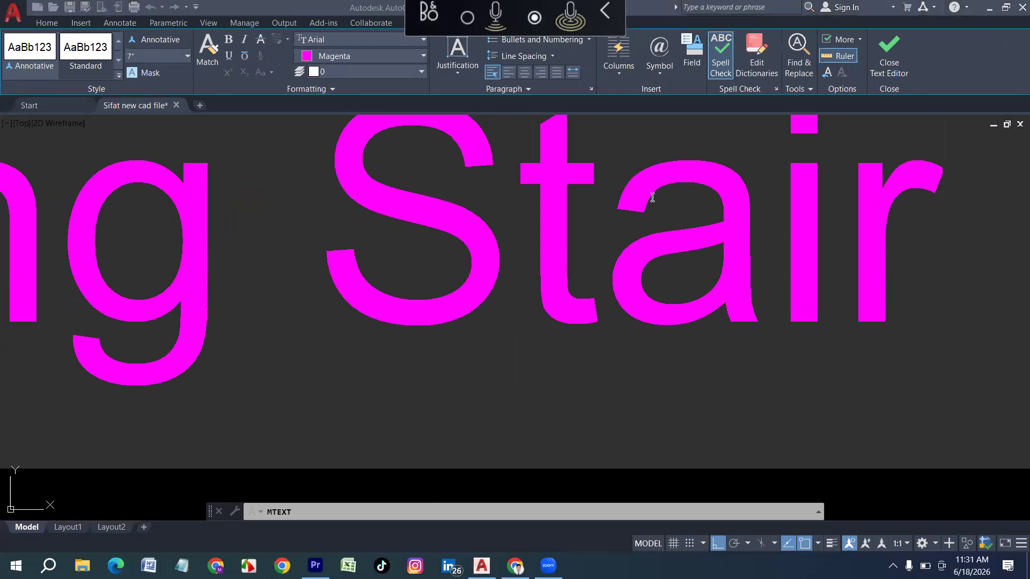
pyautogui.click(900, 57)
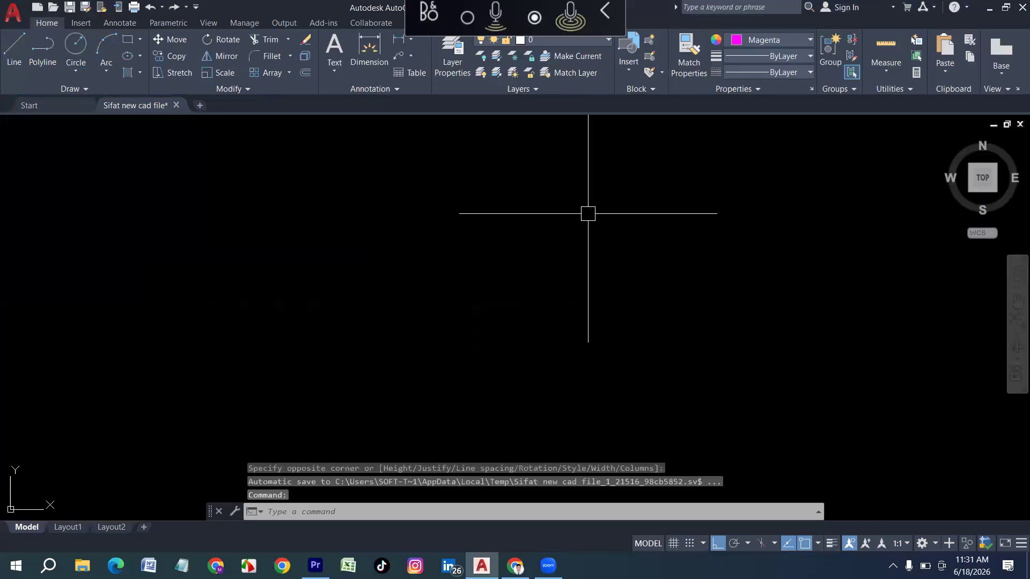
# Move the "2 Landing Stair" label so it sits centrally beneath the left plan.
pyautogui.scroll(-5, 454, 315)
pyautogui.scroll(3, 237, 287)
pyautogui.scroll(3, 283, 280)
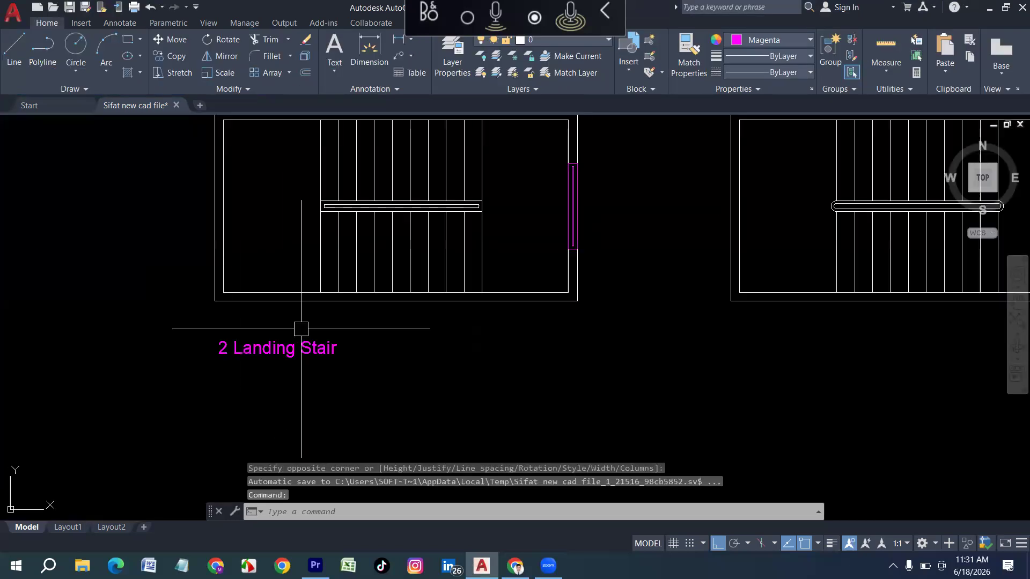
pyautogui.click(304, 355)
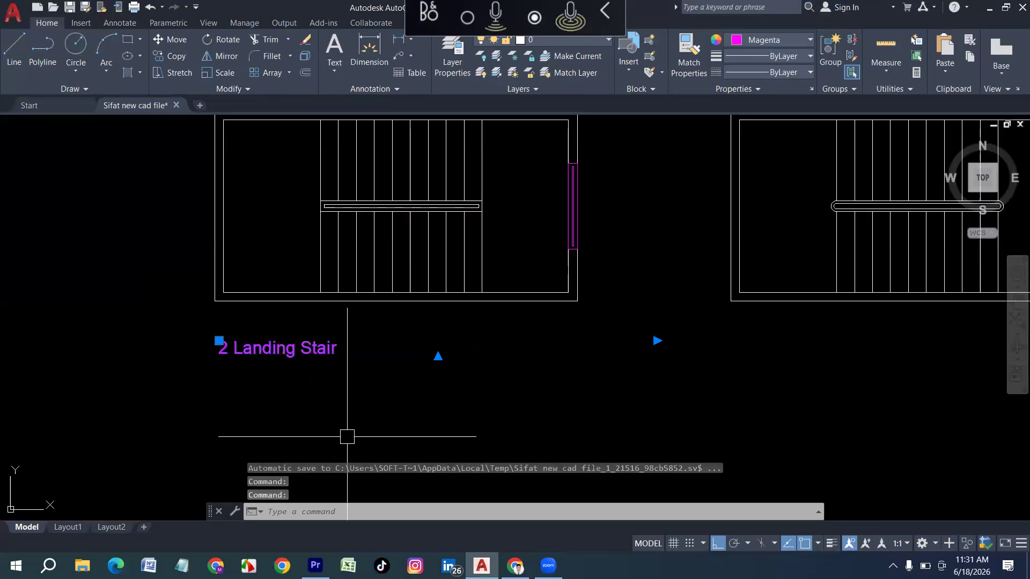
pyautogui.press('Return')
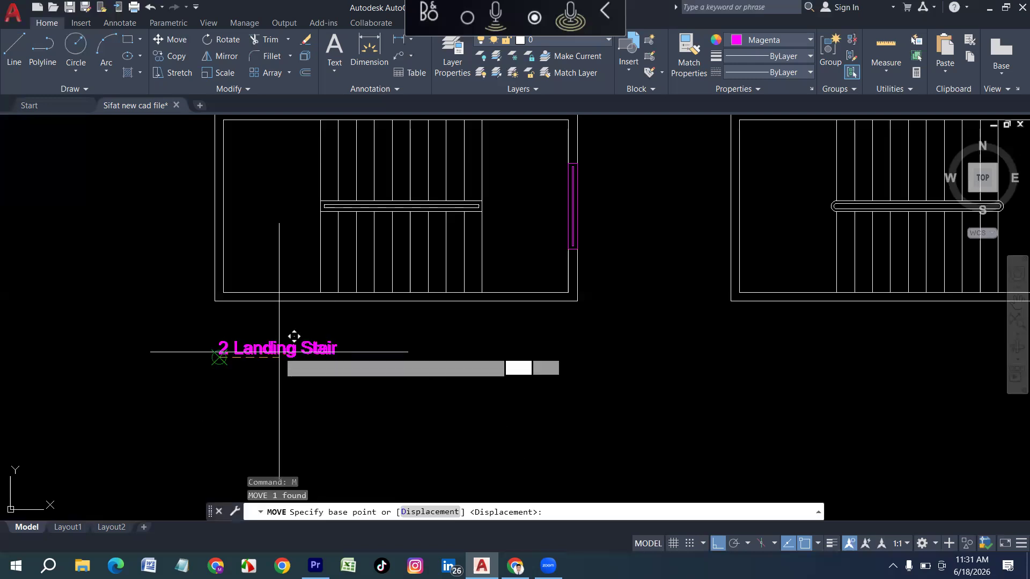
pyautogui.click(219, 355)
pyautogui.scroll(2, 342, 344)
pyautogui.click(323, 355)
pyautogui.click(288, 354)
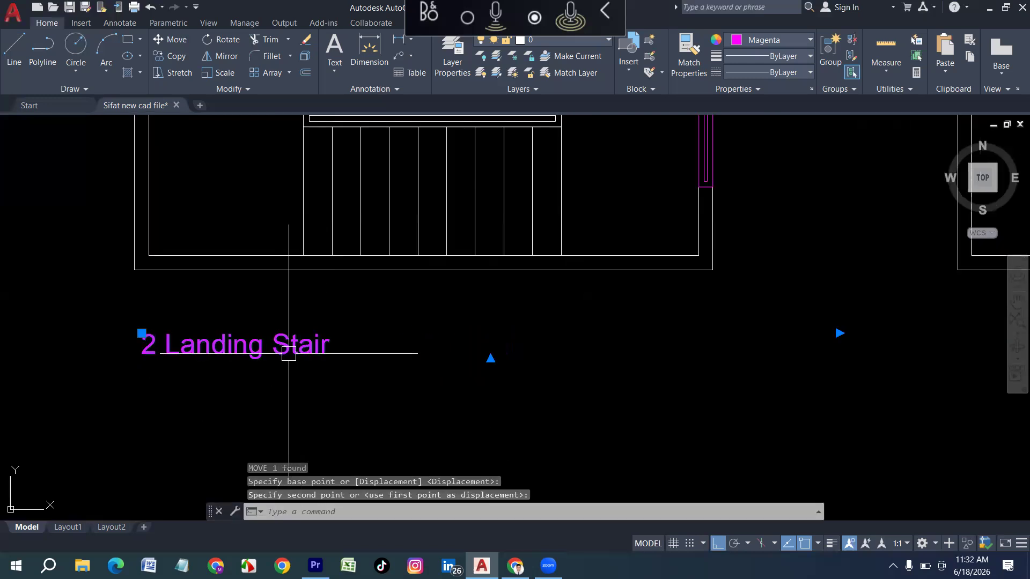
pyautogui.press('Return')
pyautogui.click(310, 335)
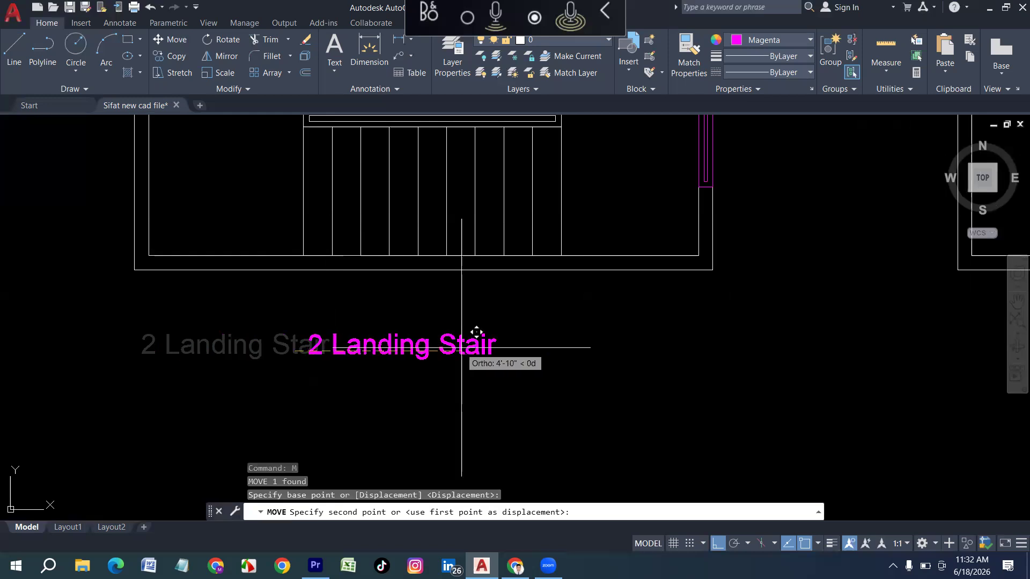
pyautogui.click(471, 348)
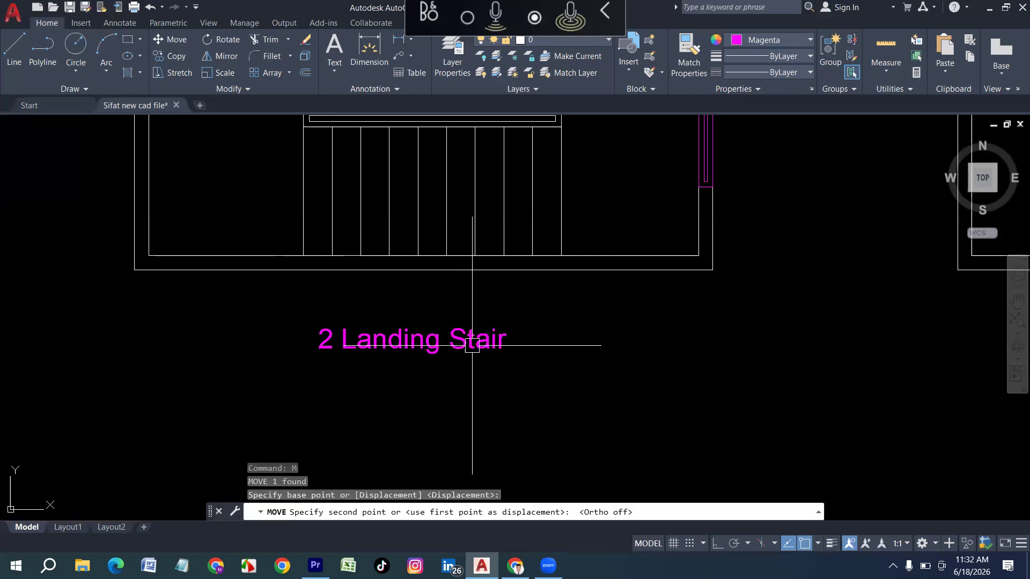
pyautogui.scroll(-2, 335, 362)
# Copy the "2 Landing Stair" label twice straight down to make three stacked lines below the left plan.
pyautogui.click(383, 376)
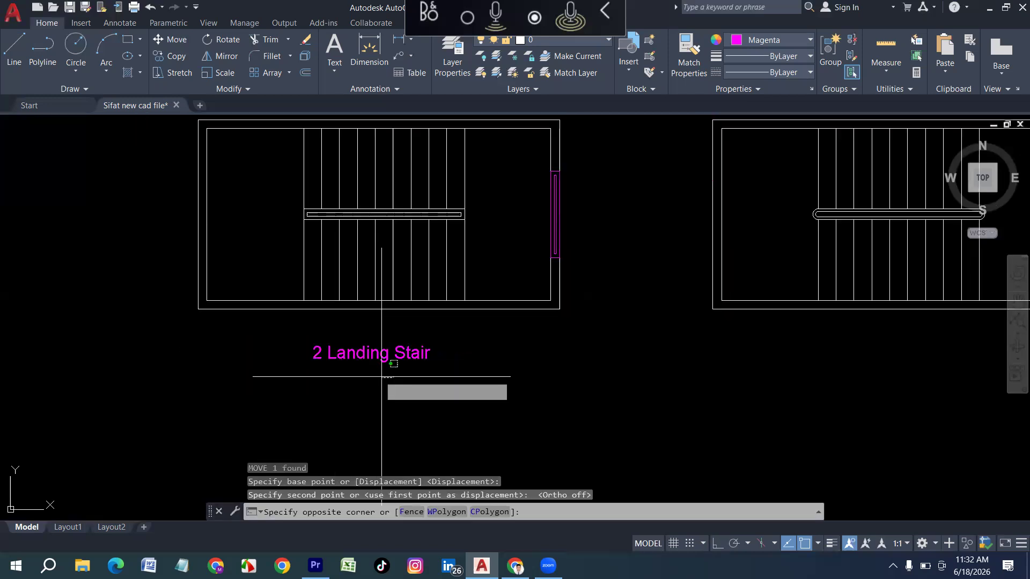
pyautogui.click(368, 352)
pyautogui.write('c')
pyautogui.press('Return')
pyautogui.click(313, 361)
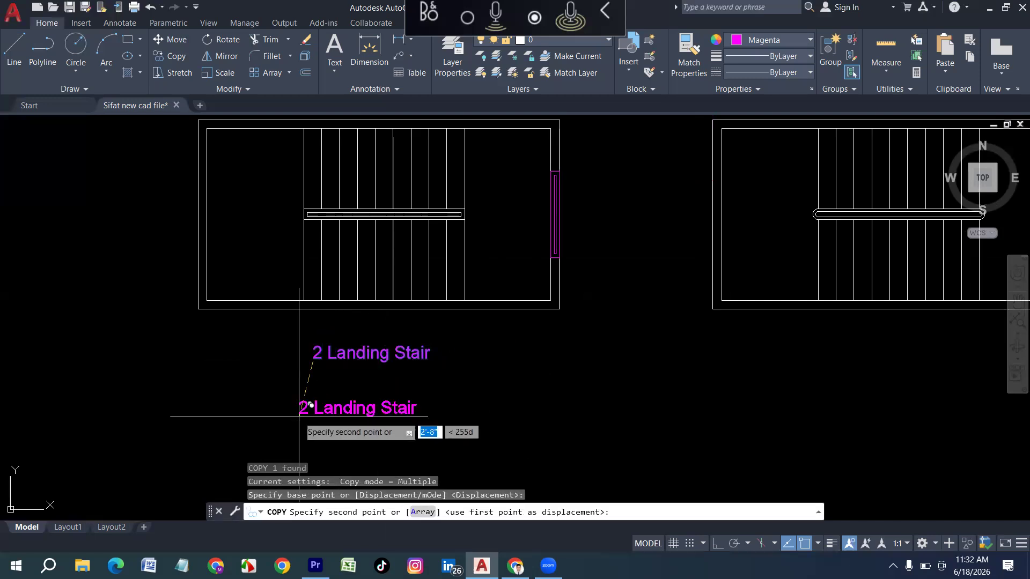
pyautogui.press('F8')
pyautogui.scroll(2, 339, 384)
pyautogui.click(339, 385)
pyautogui.click(340, 434)
pyautogui.press('Escape')
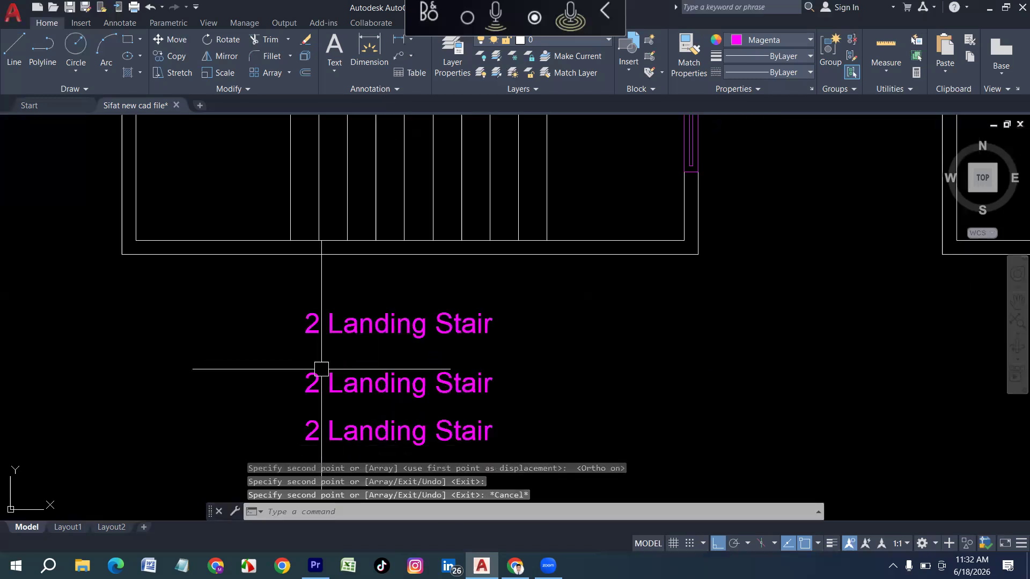
# Replace the middle label's text with Landing 4'-0"x8'-0".
pyautogui.scroll(-4, 325, 368)
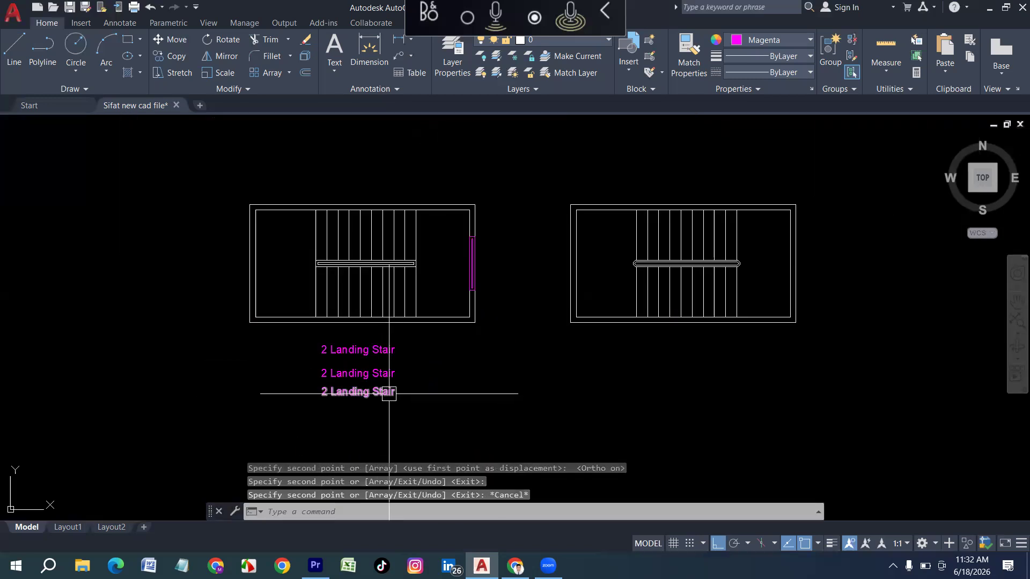
pyautogui.click(367, 374)
pyautogui.doubleClick(407, 381)
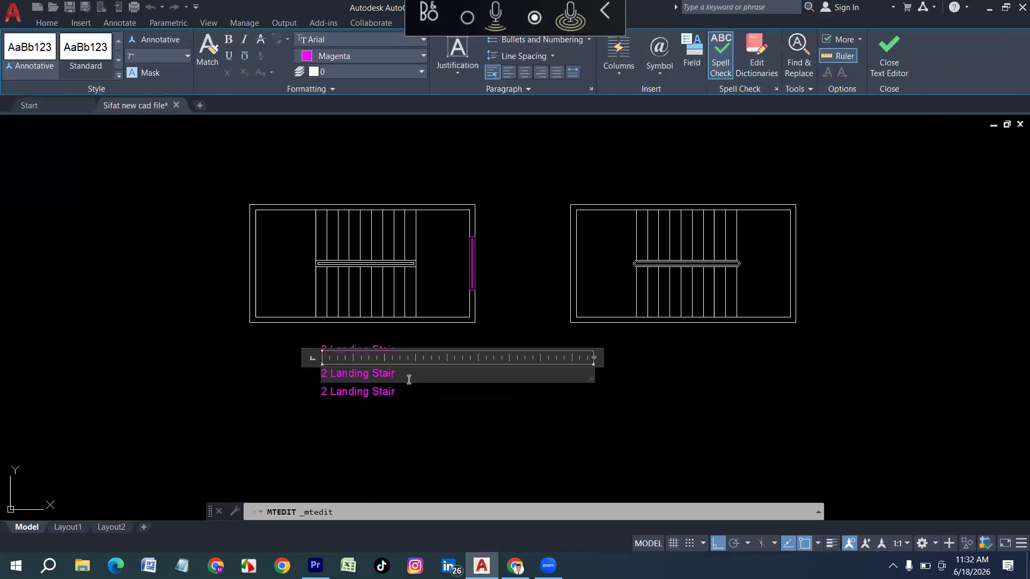
pyautogui.press('Delete')
pyautogui.write('"x8\'-0')
pyautogui.click(422, 436)
# Replace the lowest label's text with West Slab 6" and end text editing.
pyautogui.scroll(3, 375, 381)
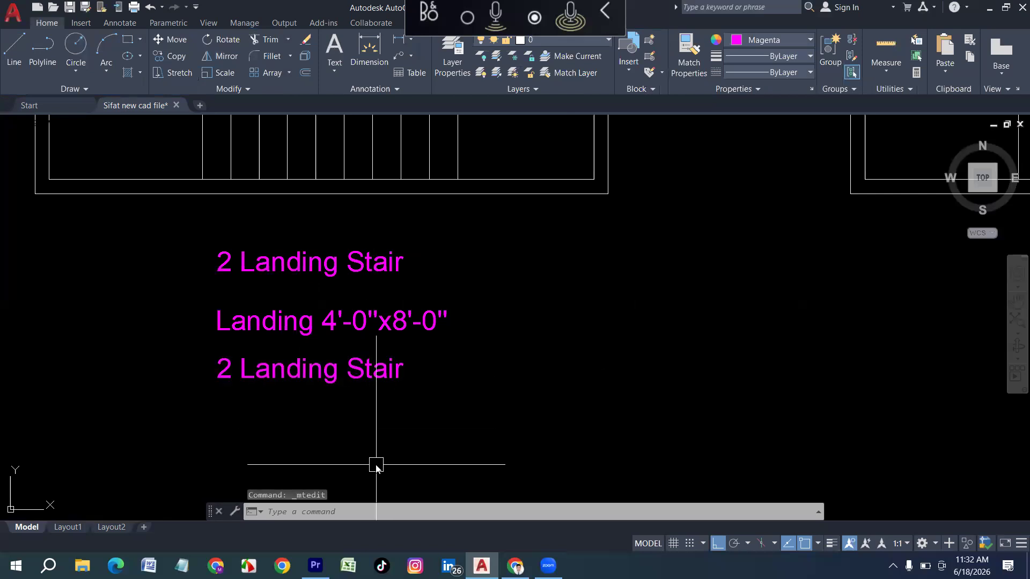
pyautogui.press('Return')
pyautogui.click(369, 375)
pyautogui.scroll(-3, 364, 418)
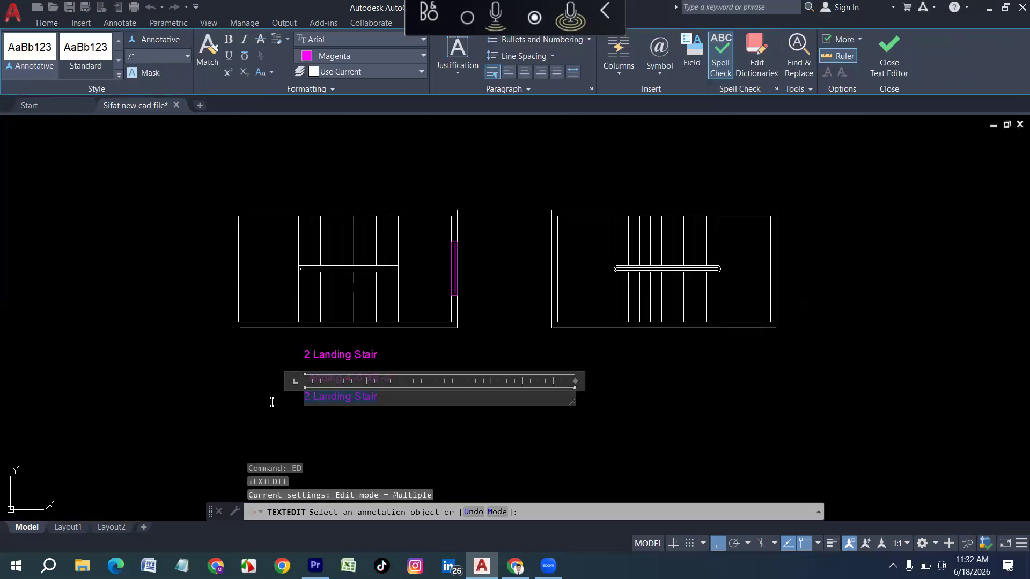
pyautogui.press('Delete')
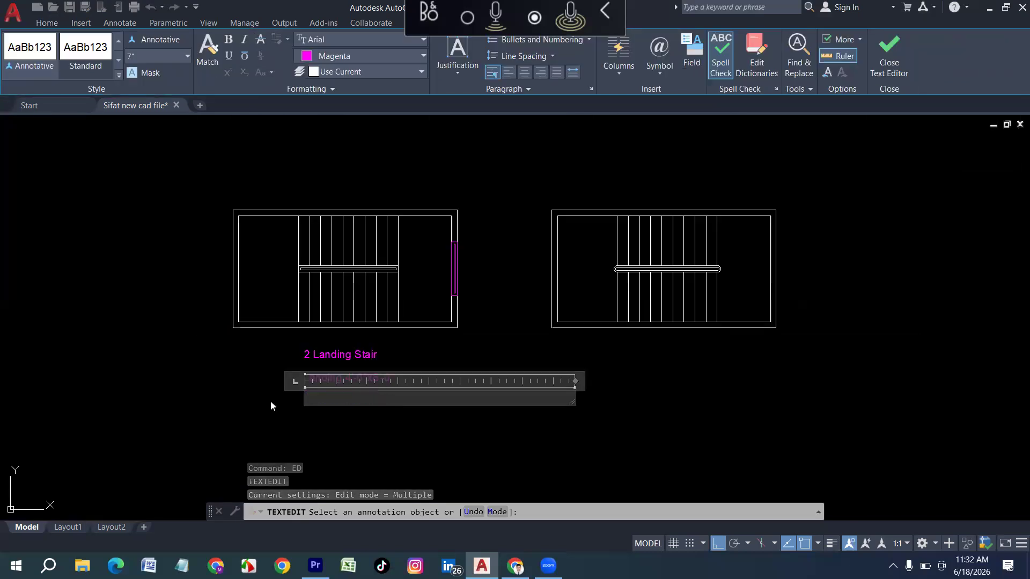
pyautogui.write('West')
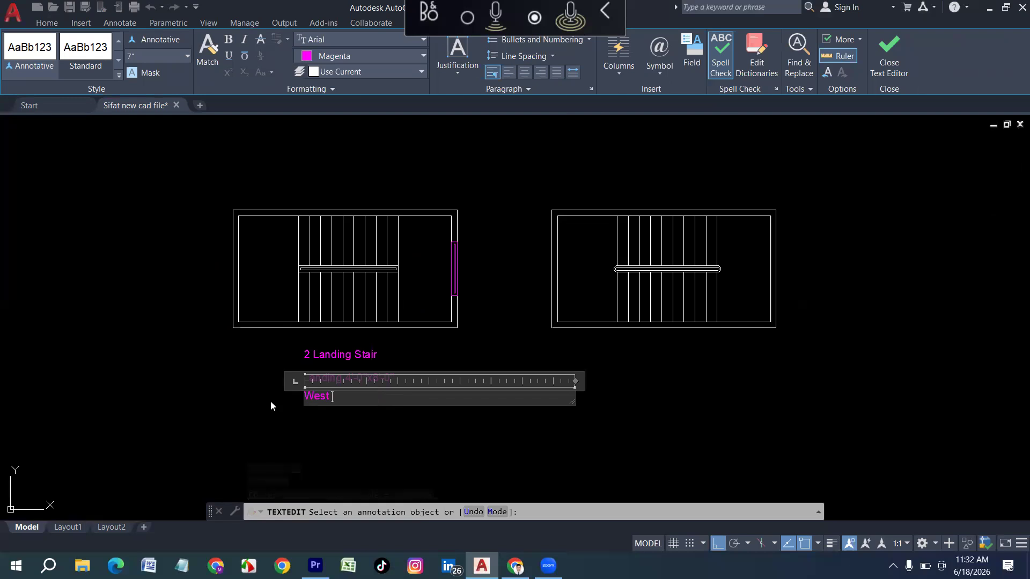
pyautogui.write(' Slab 6"')
pyautogui.click(271, 401)
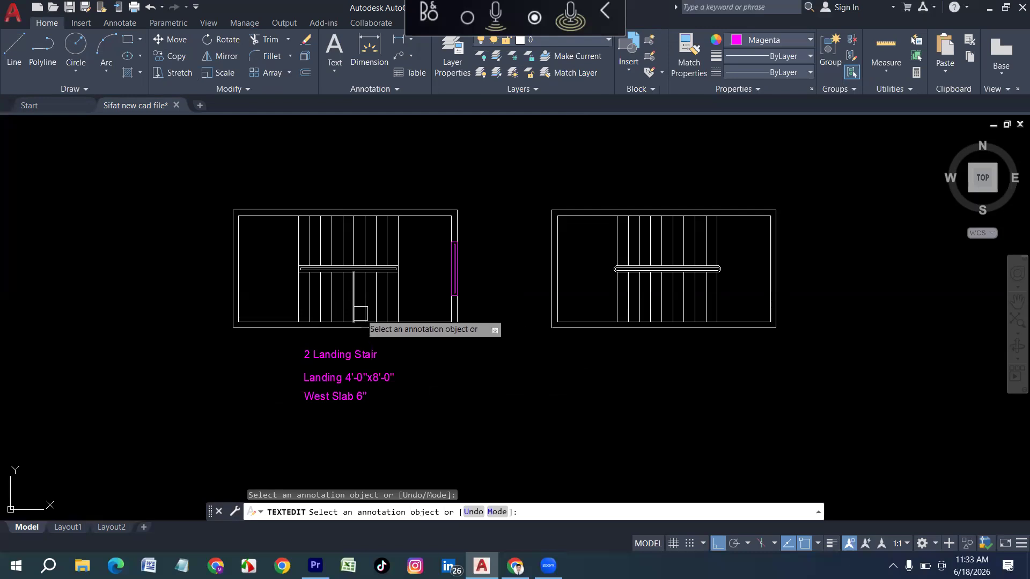
pyautogui.scroll(-4, 228, 344)
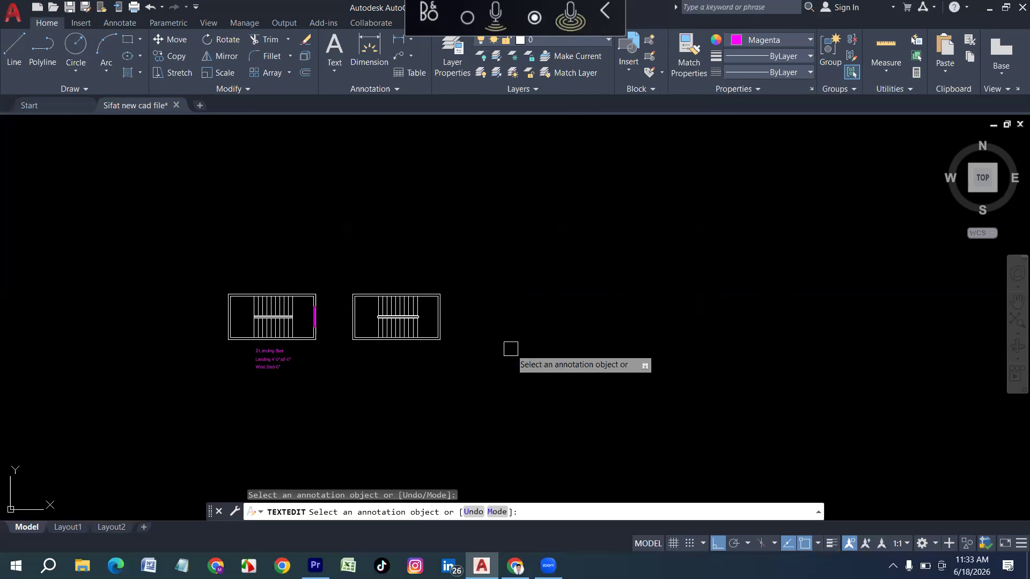
pyautogui.moveTo(559, 352); pyautogui.dragTo(393, 346, button='middle')
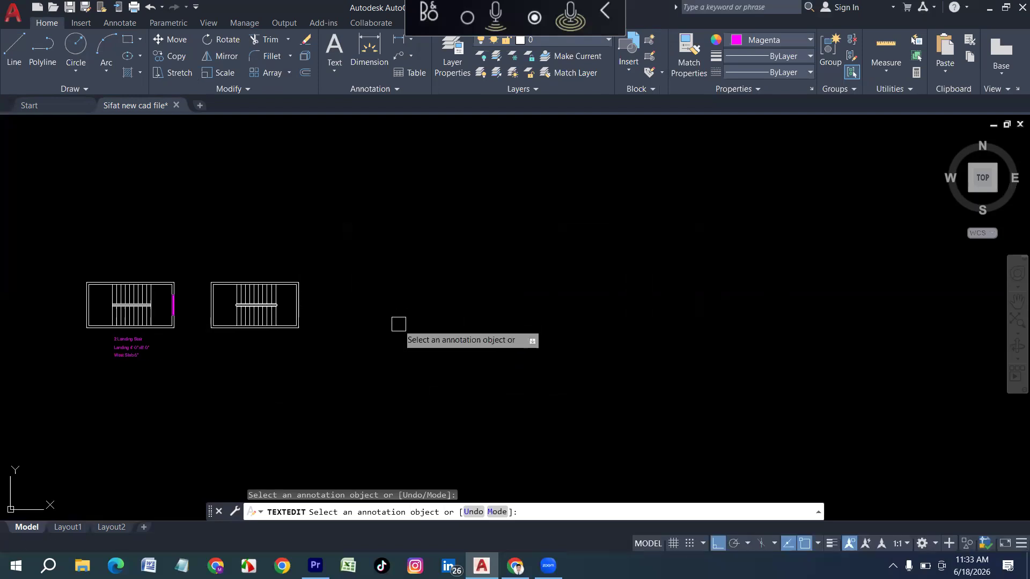
pyautogui.press('Escape')
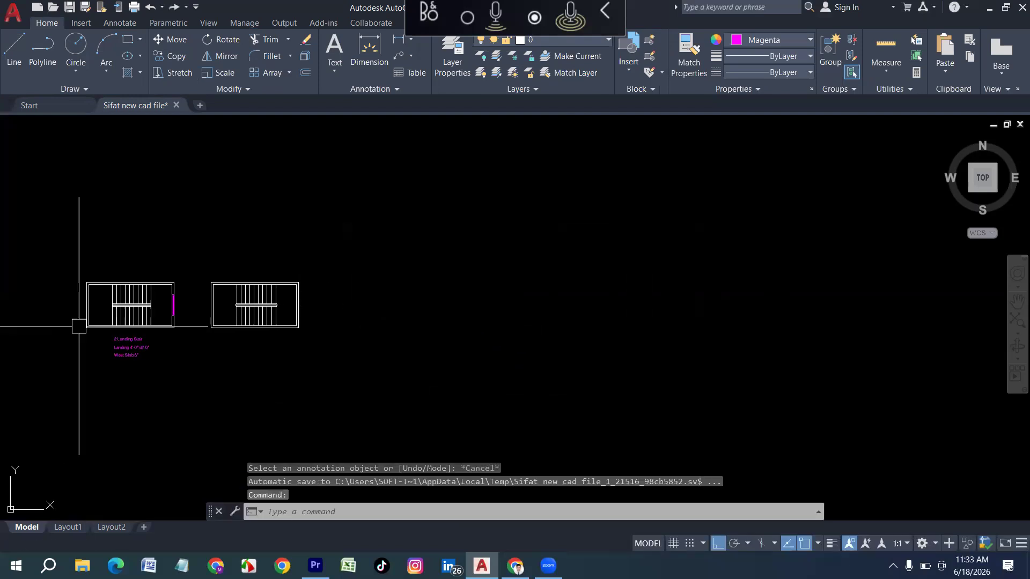
# Draw a 12" by 12" rectangle in the empty space above the left plan.
pyautogui.scroll(2, 95, 322)
pyautogui.scroll(2, 573, 306)
pyautogui.moveTo(572, 306); pyautogui.dragTo(274, 311, button='middle')
pyautogui.scroll(-4, 349, 317)
pyautogui.scroll(4, 23, 311)
pyautogui.moveTo(110, 291); pyautogui.dragTo(254, 311, button='middle')
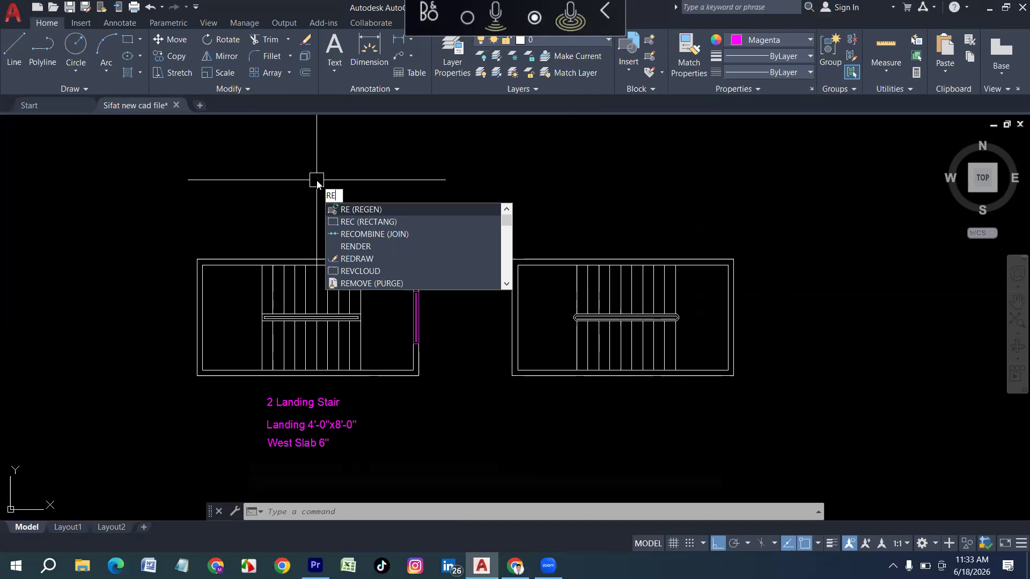
pyautogui.press('Return')
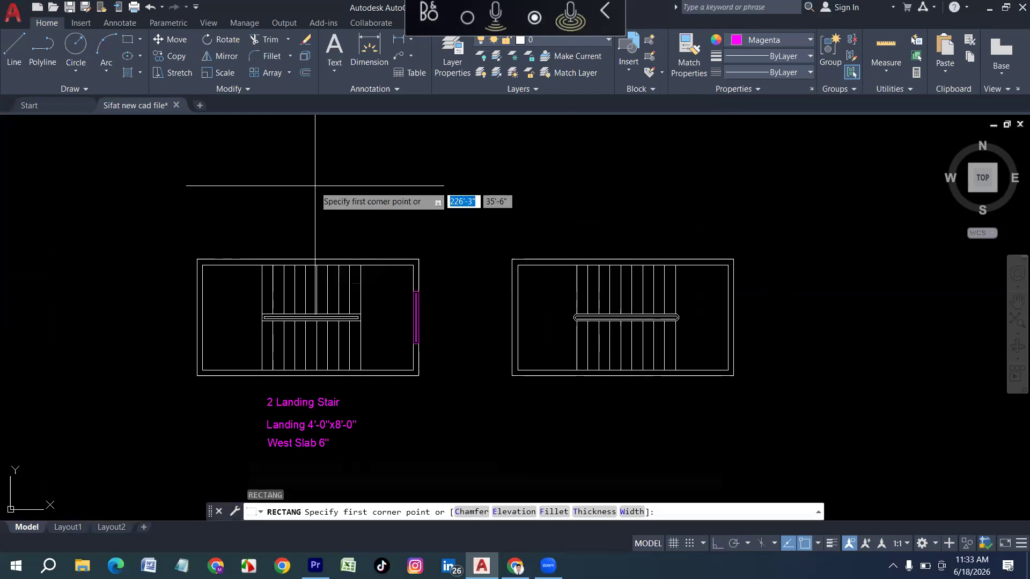
pyautogui.click(313, 183)
pyautogui.write('1')
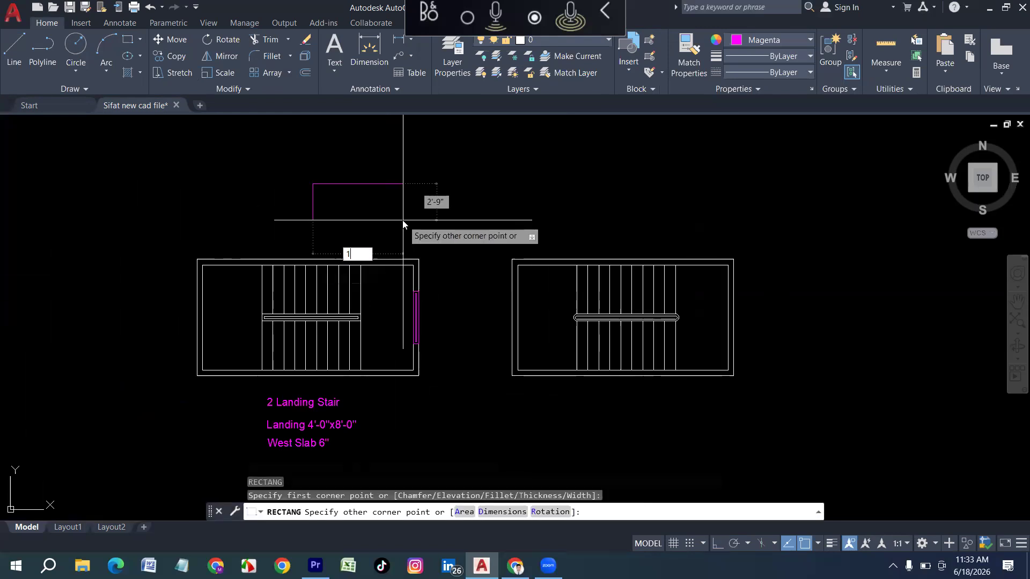
pyautogui.write('2')
pyautogui.press('Tab')
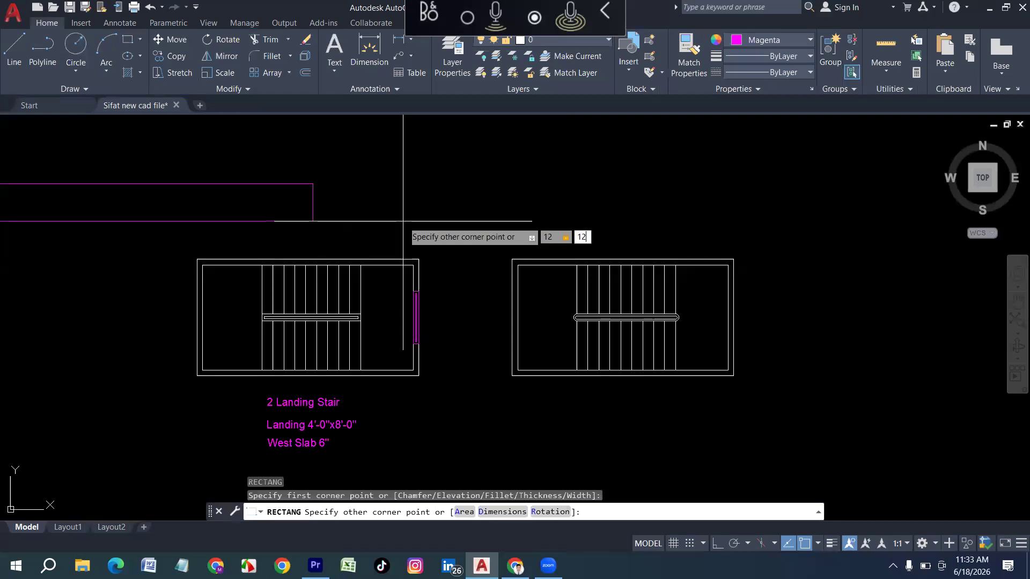
pyautogui.press('Return')
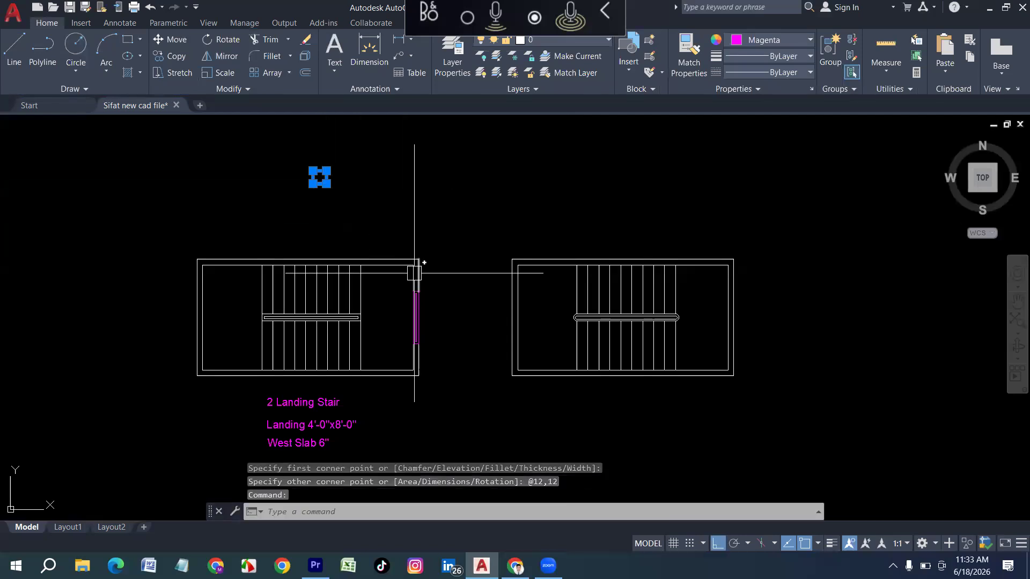
# Copy the 12" square from above the left plan onto the plan's upper-left outer wall corner.
pyautogui.write('CP')
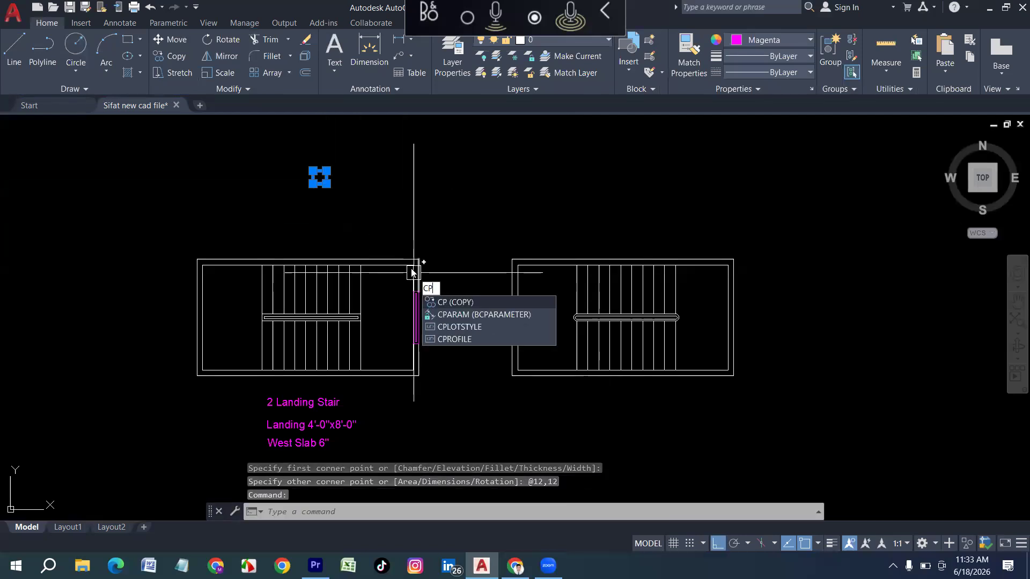
pyautogui.press('Return')
pyautogui.scroll(3, 300, 175)
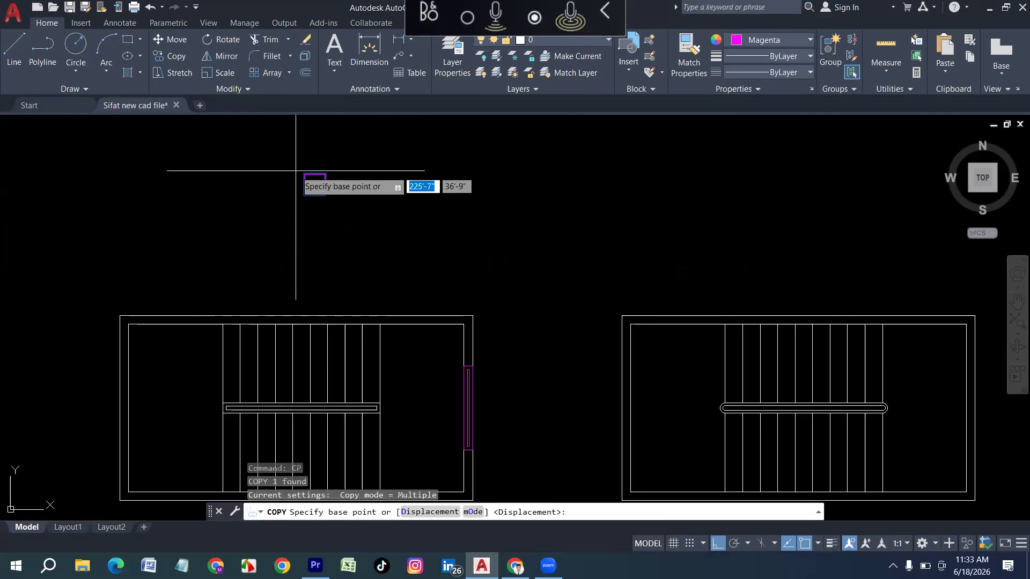
pyautogui.click(304, 173)
pyautogui.scroll(4, 149, 327)
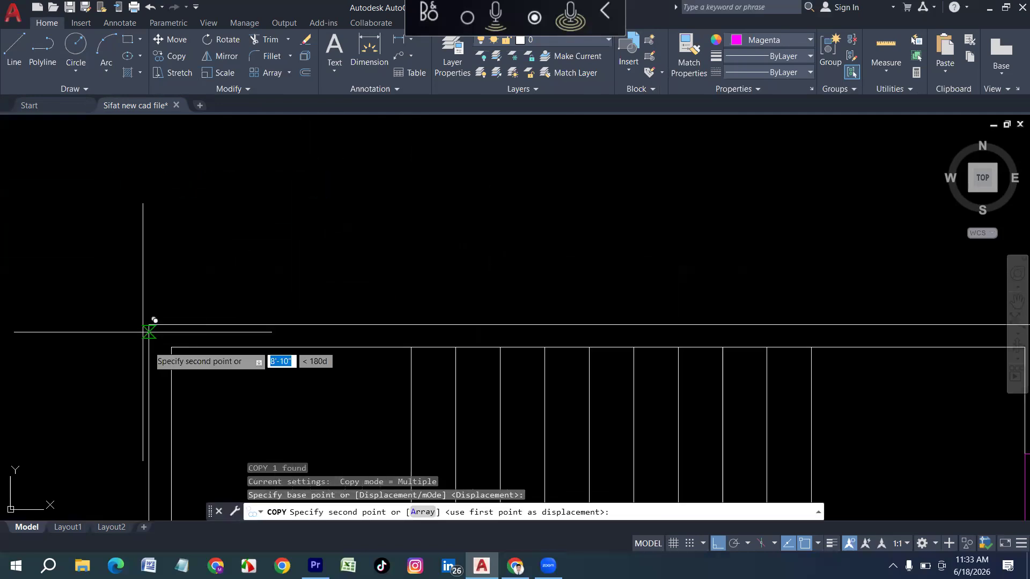
pyautogui.click(149, 325)
pyautogui.scroll(-6, 158, 256)
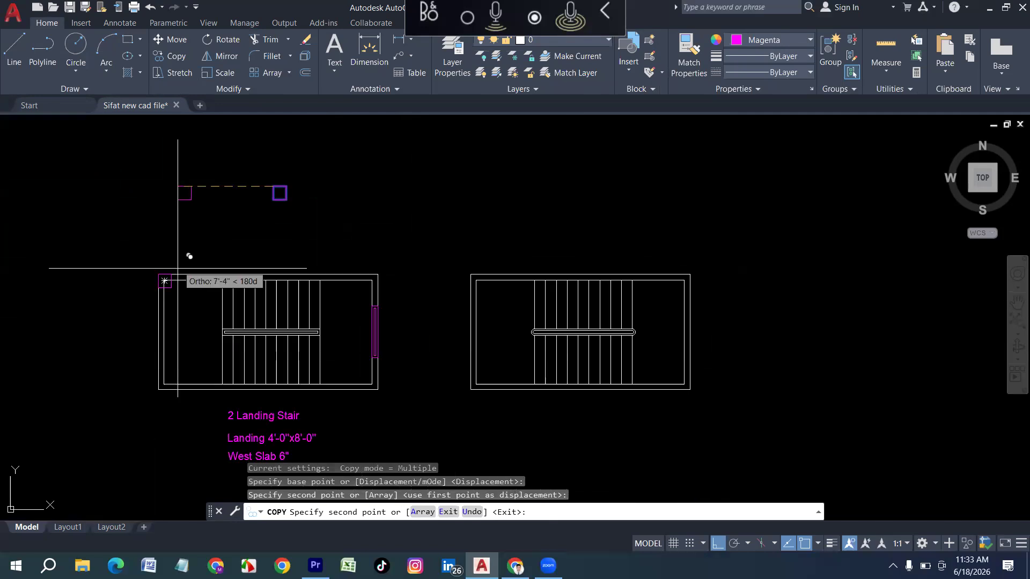
pyautogui.press('Escape')
# Copy the upper-left corner square straight down to the left plan's lower-left outer corner.
pyautogui.scroll(2, 167, 300)
pyautogui.click(168, 279)
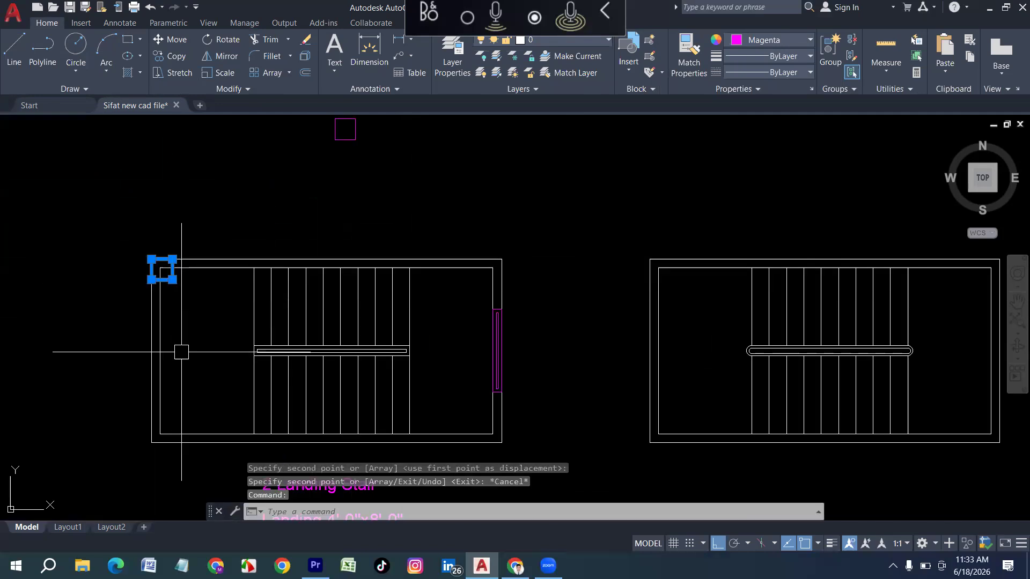
pyautogui.write('cp')
pyautogui.press('Return')
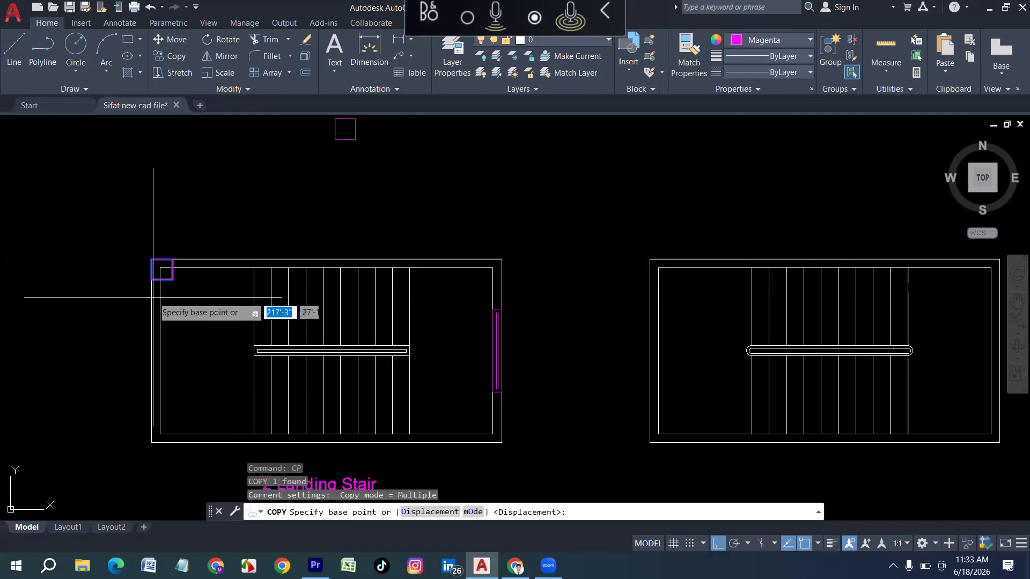
pyautogui.click(152, 280)
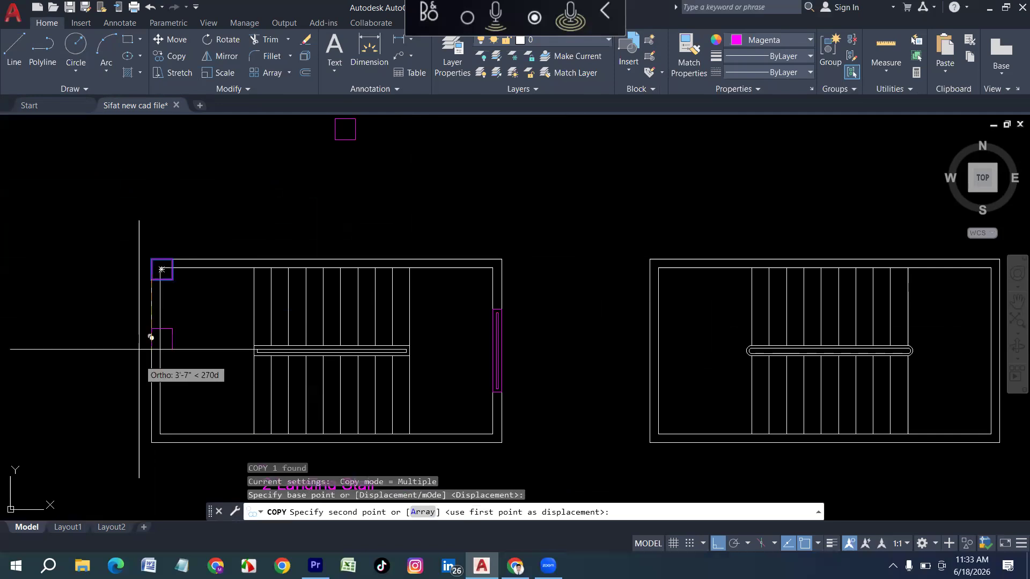
pyautogui.click(152, 443)
pyautogui.press('Escape')
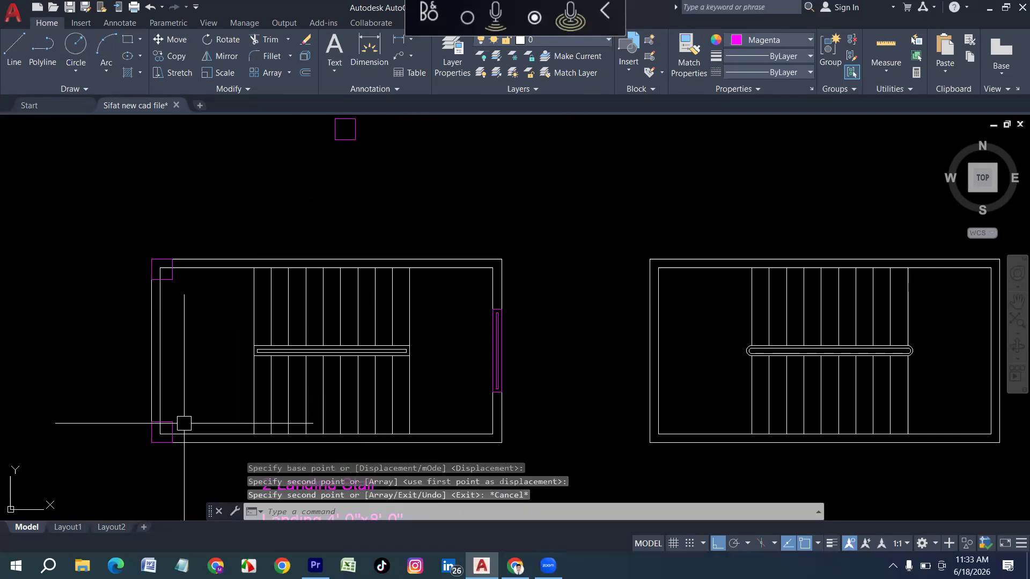
# Copy both left corner squares across to the upper-right and lower-right outer corners of the left plan.
pyautogui.scroll(2, 180, 424)
pyautogui.click(171, 424)
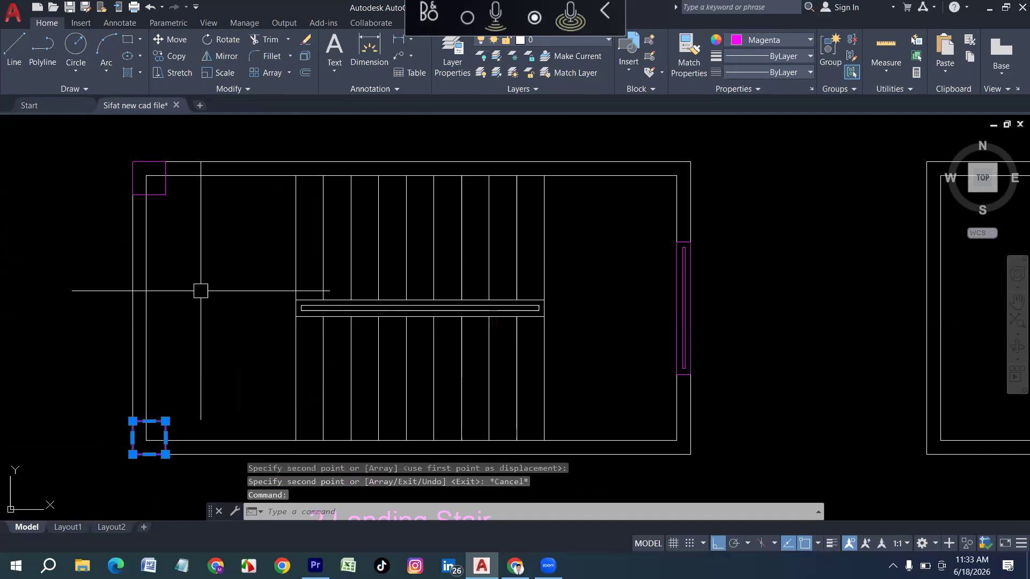
pyautogui.click(166, 177)
pyautogui.scroll(-3, 120, 246)
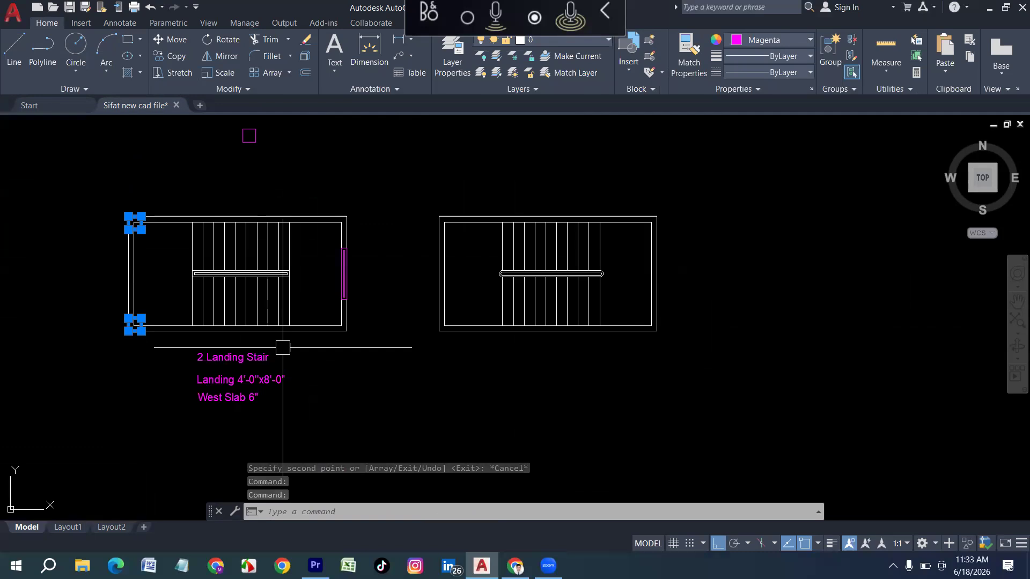
pyautogui.write('CP')
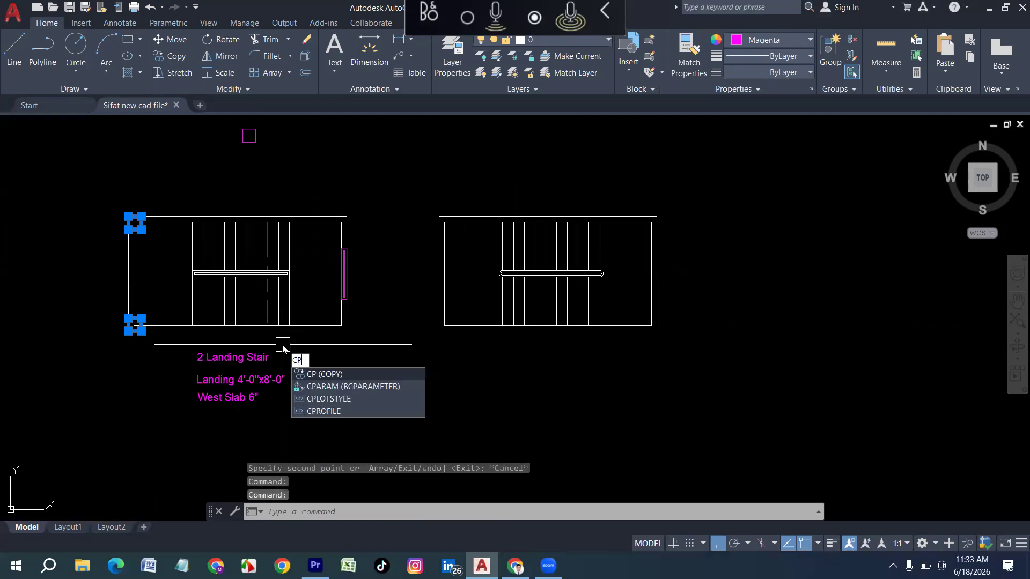
pyautogui.press('Return')
pyautogui.scroll(2, 140, 220)
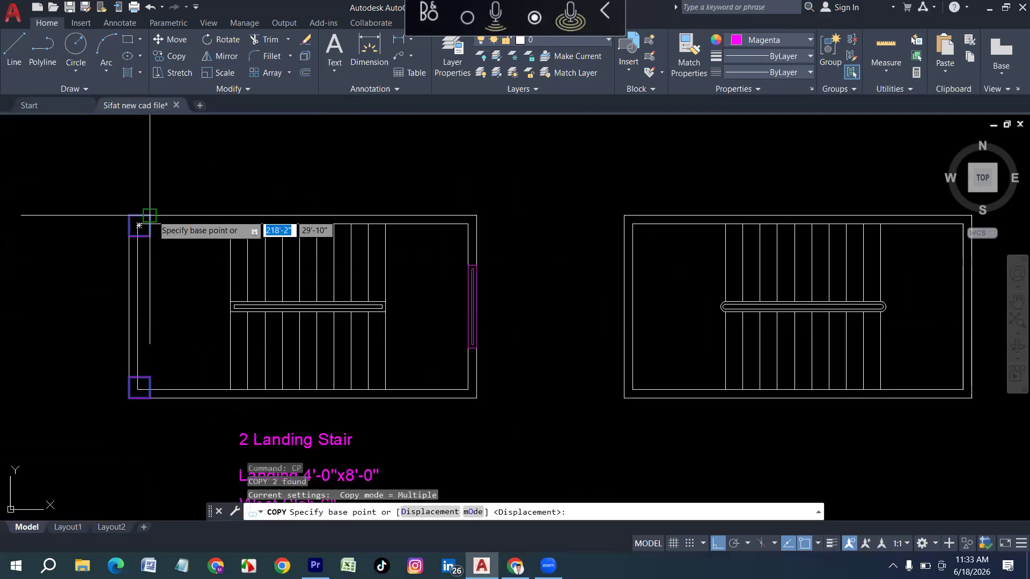
pyautogui.click(150, 215)
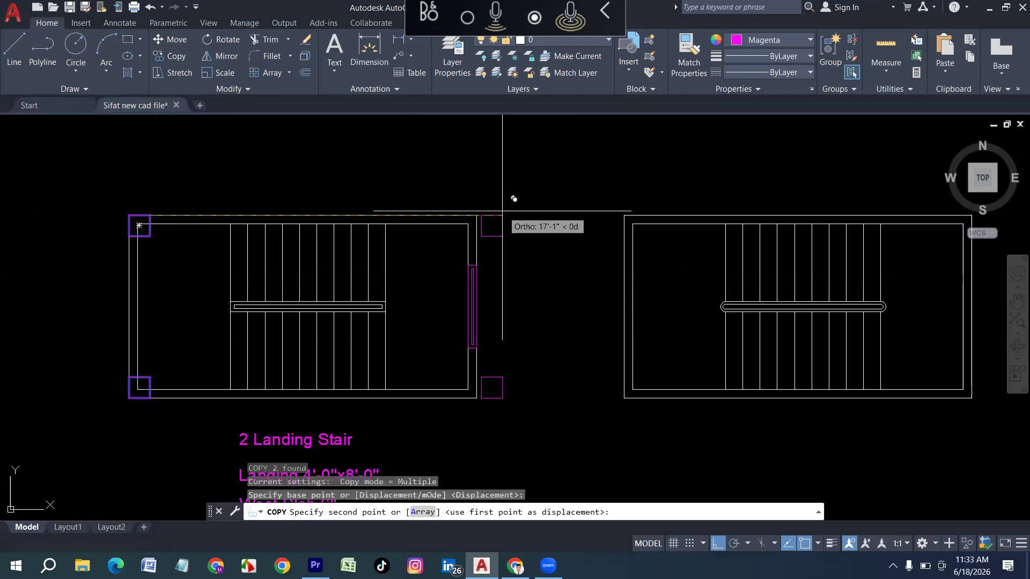
pyautogui.click(477, 215)
pyautogui.press('Escape')
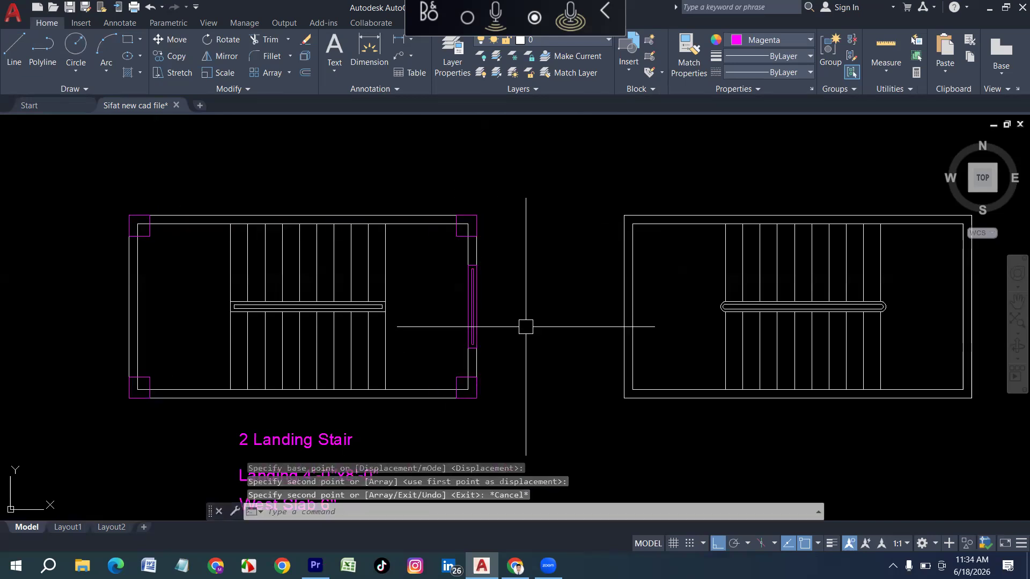
# Trim the wall lines running inside the two left corner squares of the left plan.
pyautogui.write('tr')
pyautogui.press('Return')
pyautogui.scroll(4, 122, 220)
pyautogui.moveTo(192, 214); pyautogui.dragTo(194, 225)
pyautogui.scroll(-5, 166, 195)
pyautogui.scroll(5, 177, 345)
pyautogui.scroll(3, 157, 339)
pyautogui.moveTo(181, 383); pyautogui.dragTo(139, 345)
pyautogui.scroll(-5, 81, 362)
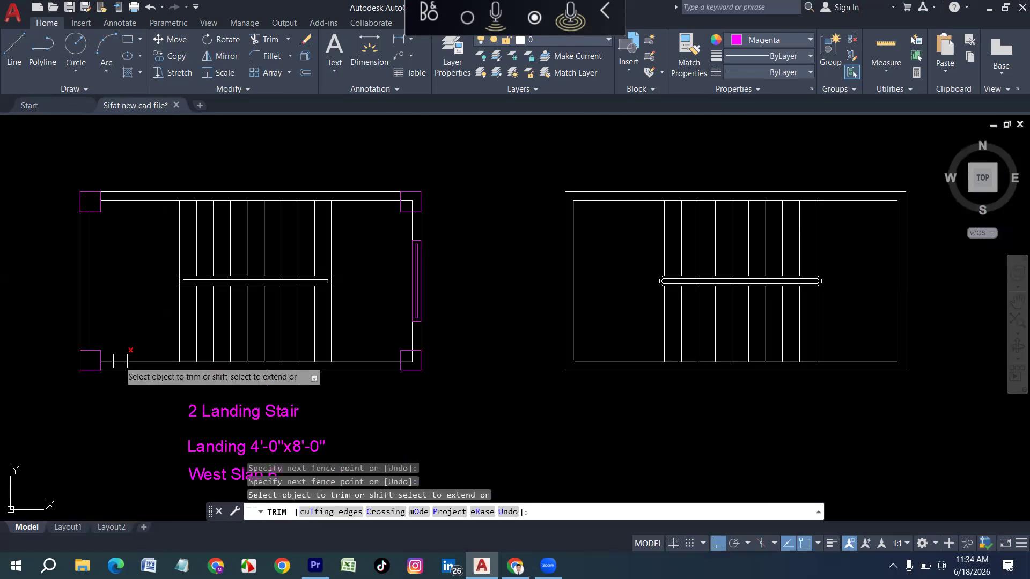
# Trim the wall lines inside the two right corner squares of the left plan and end trimming.
pyautogui.scroll(5, 396, 361)
pyautogui.moveTo(425, 346); pyautogui.dragTo(392, 386)
pyautogui.scroll(-5, 408, 390)
pyautogui.scroll(5, 414, 247)
pyautogui.press('Escape')
pyautogui.scroll(-5, 482, 269)
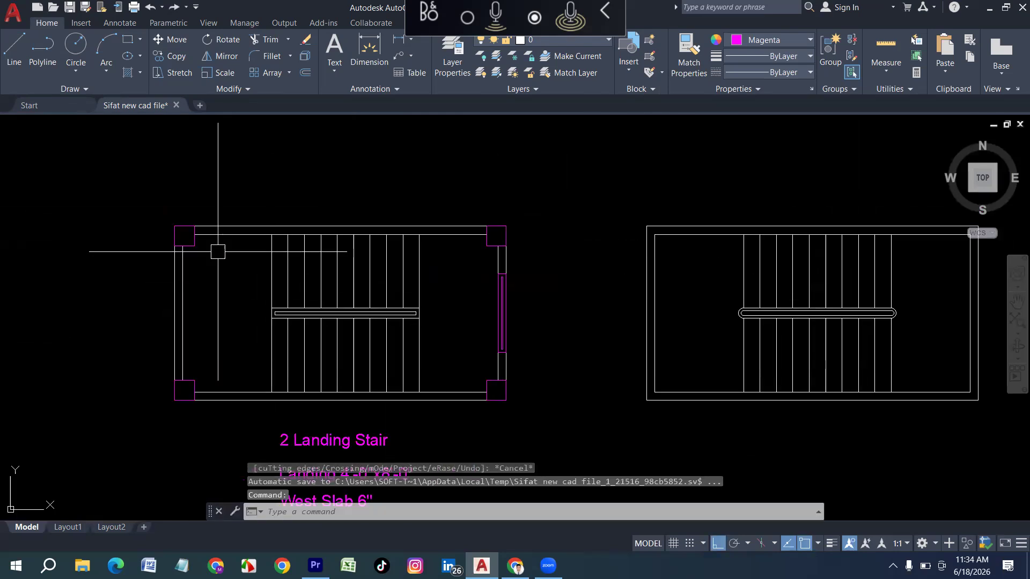
# Hatch the four corner squares of the left plan with the AR-CONC pattern.
pyautogui.press('Return')
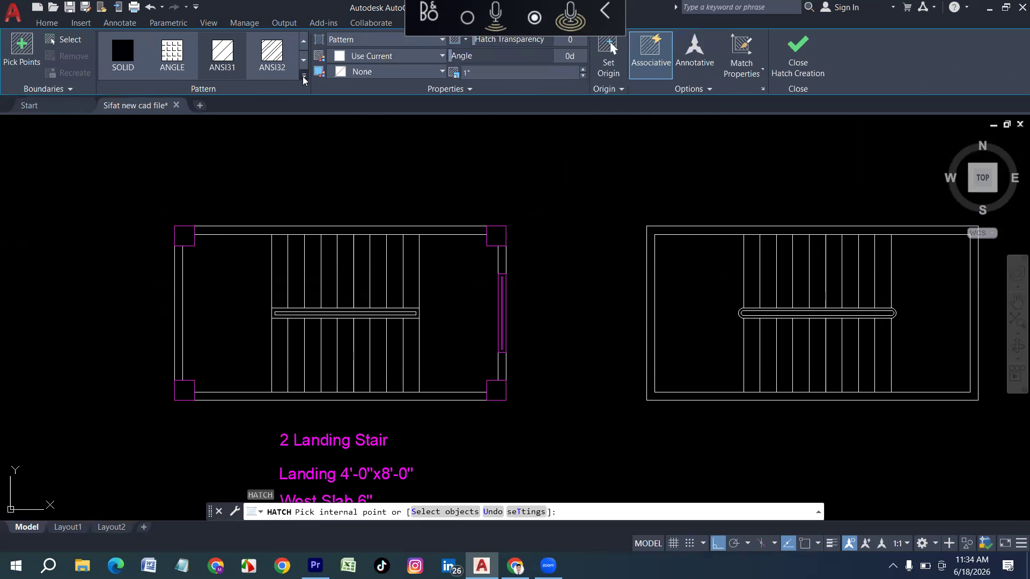
pyautogui.click(303, 75)
pyautogui.click(267, 201)
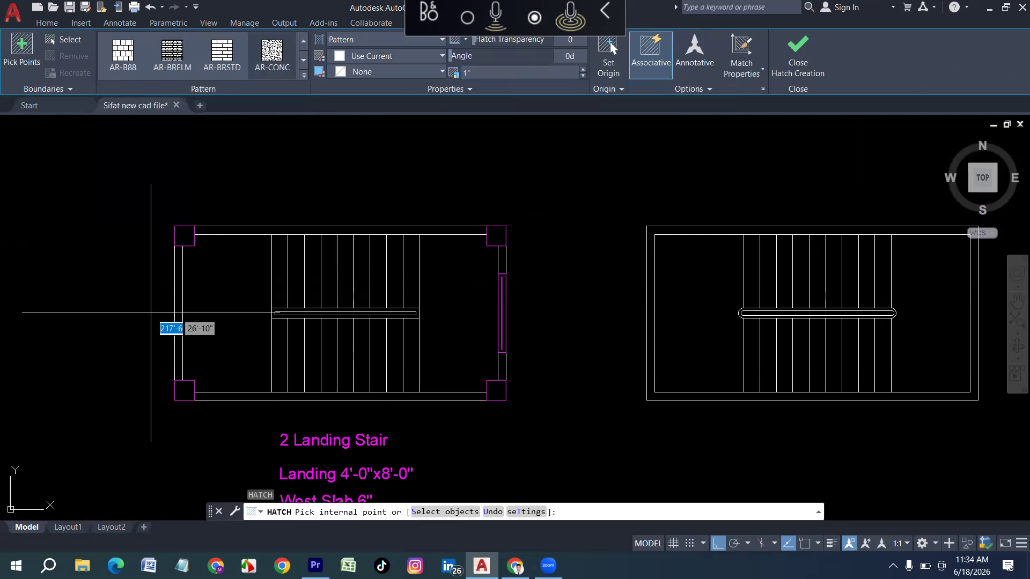
pyautogui.click(184, 236)
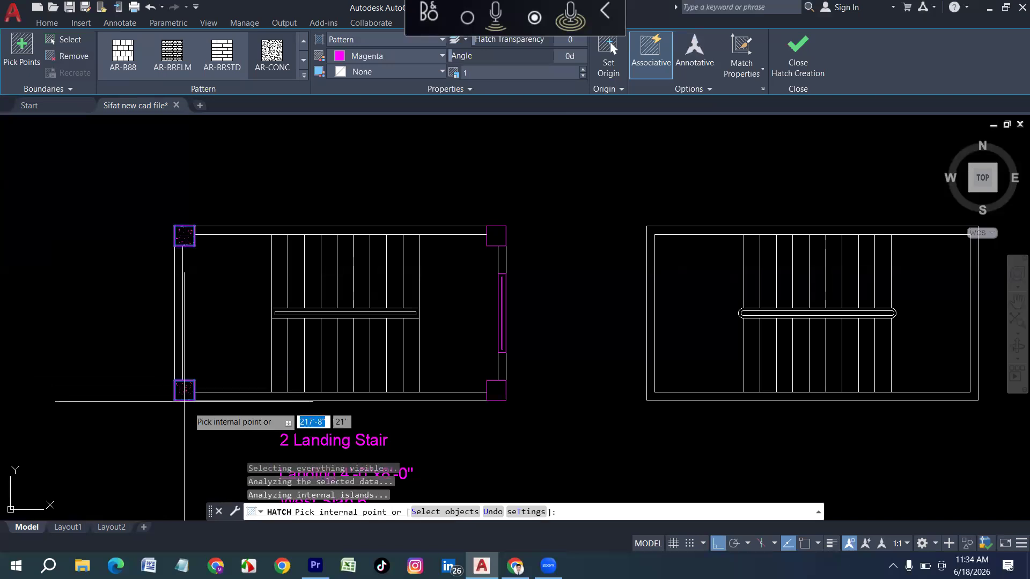
pyautogui.scroll(2, 491, 397)
pyautogui.click(508, 381)
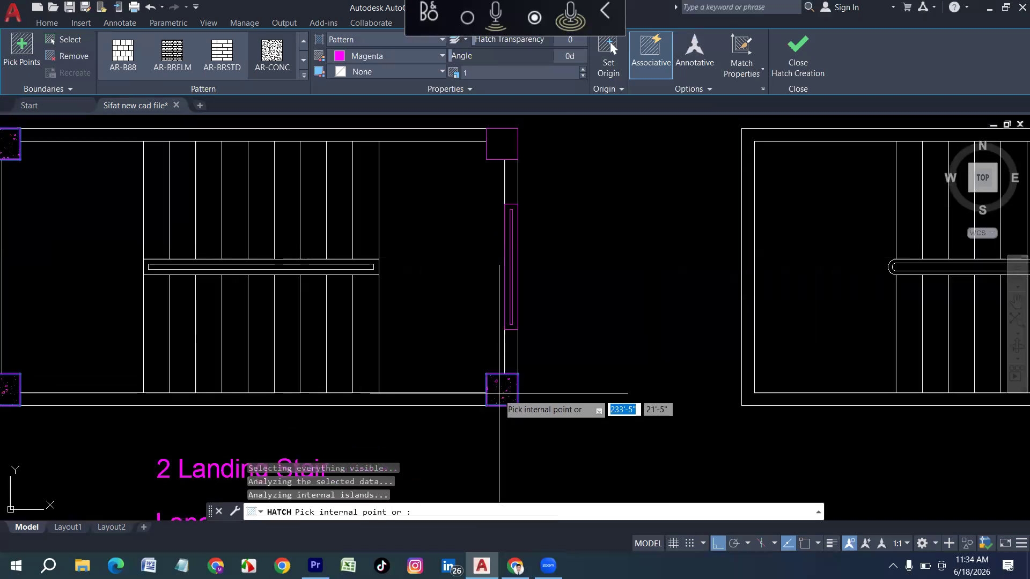
pyautogui.click(496, 151)
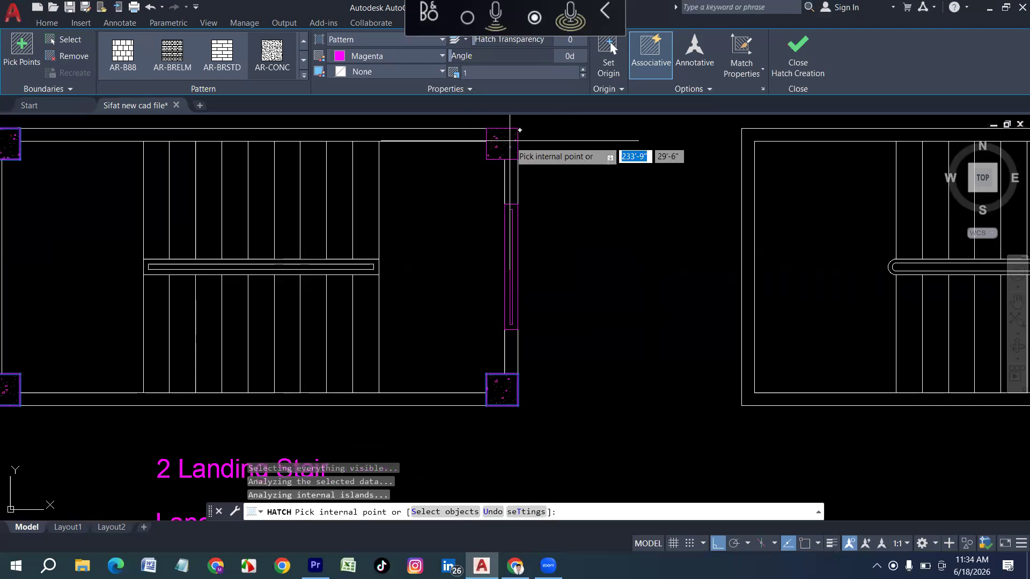
pyautogui.press('Escape')
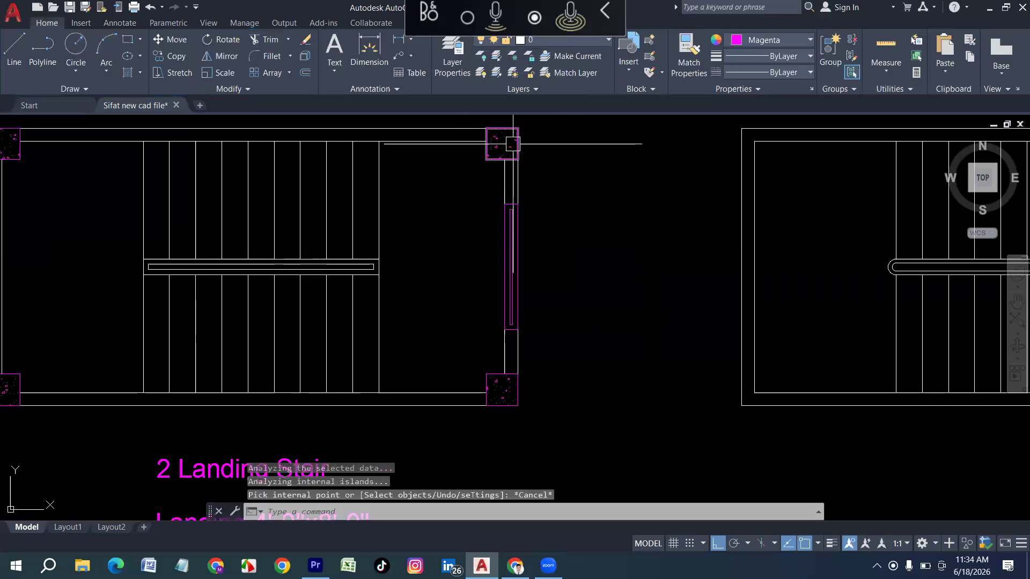
# Change the colour of the corner squares' concrete hatch to ByLayer.
pyautogui.click(506, 145)
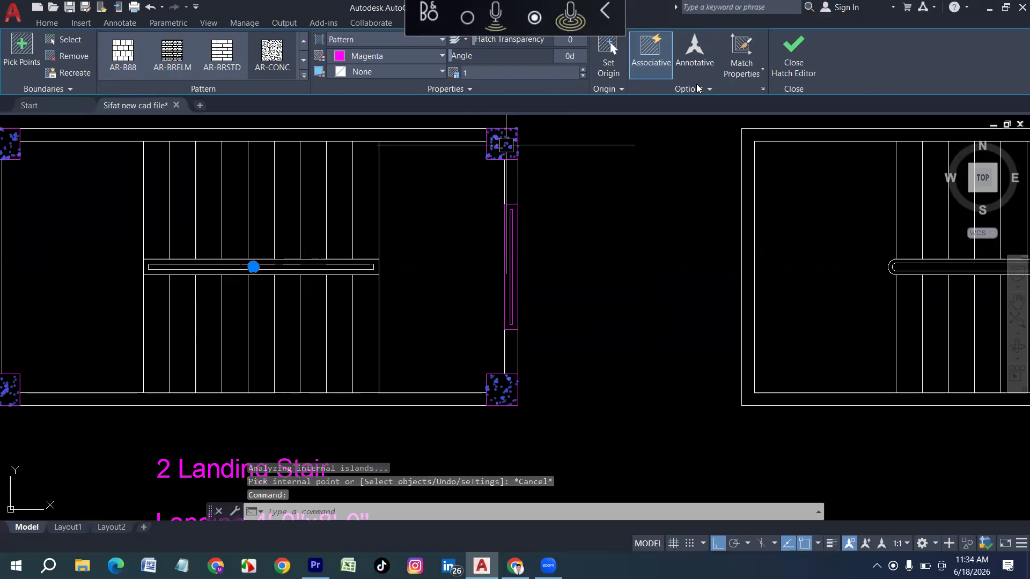
pyautogui.click(386, 55)
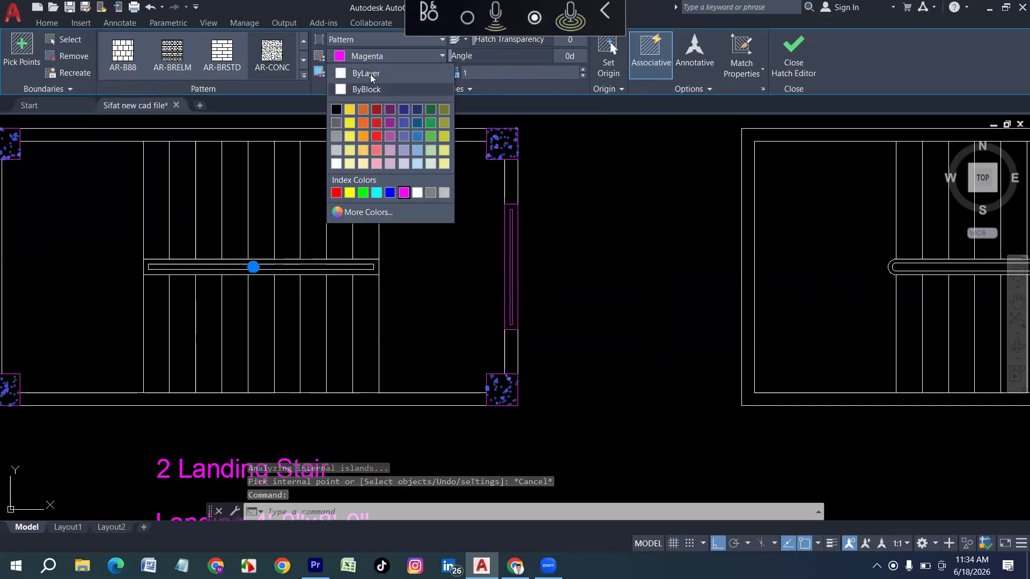
pyautogui.click(364, 73)
pyautogui.scroll(-4, 452, 340)
pyautogui.press('Escape')
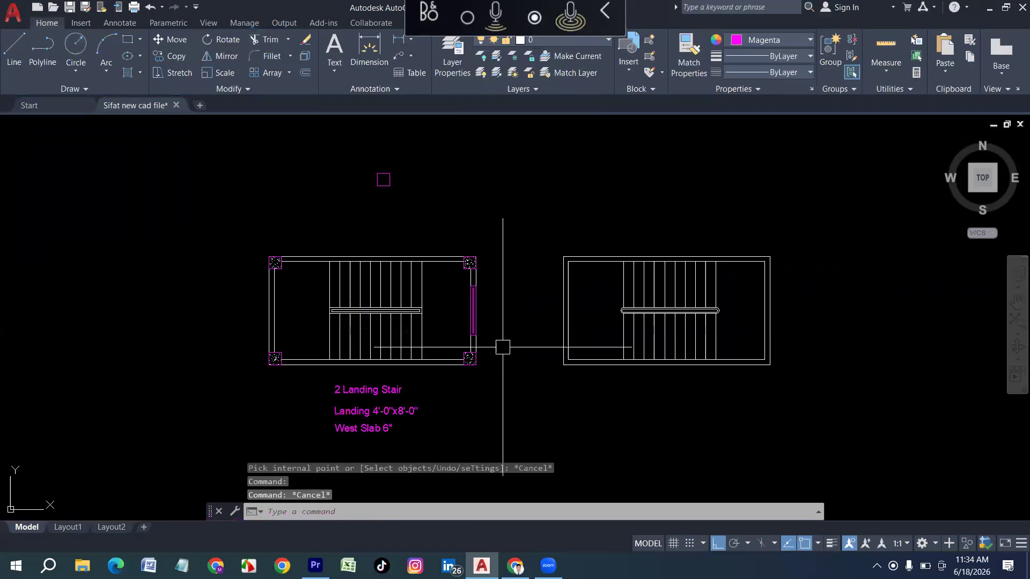
# Start a new hatch with the ANSI31 pattern, scale 15 and colour ByLayer.
pyautogui.scroll(2, 413, 328)
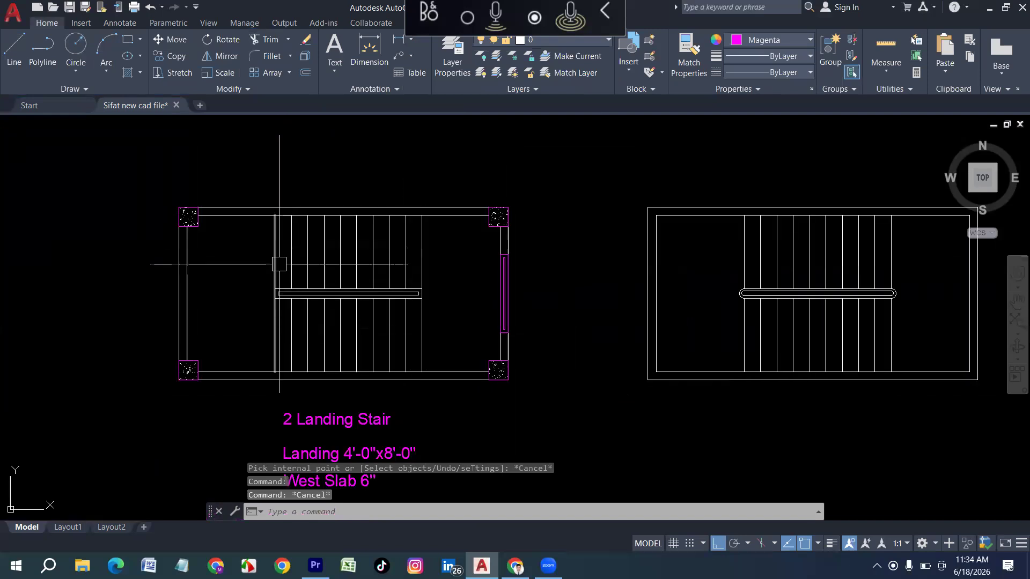
pyautogui.write('h')
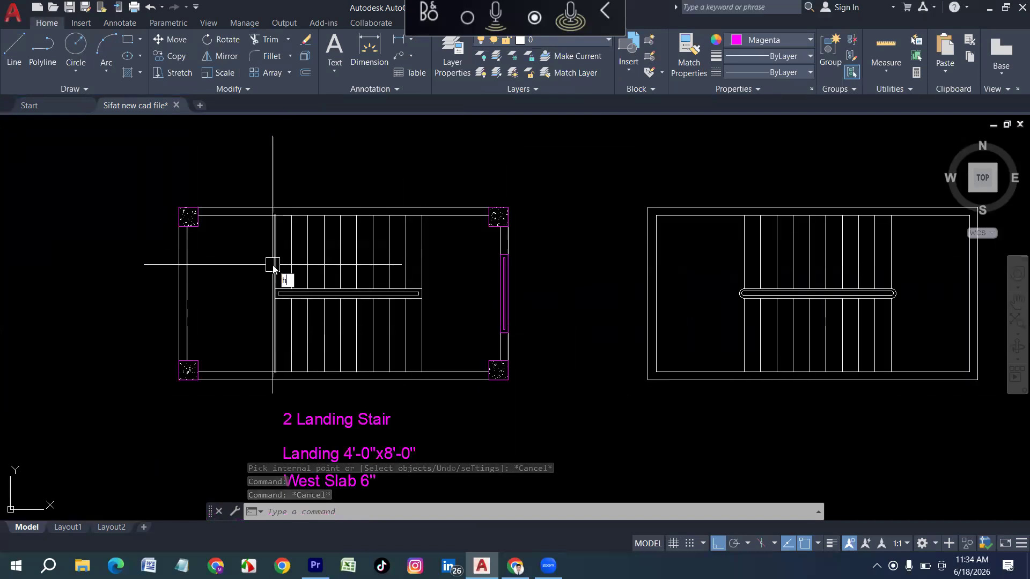
pyautogui.press('Return')
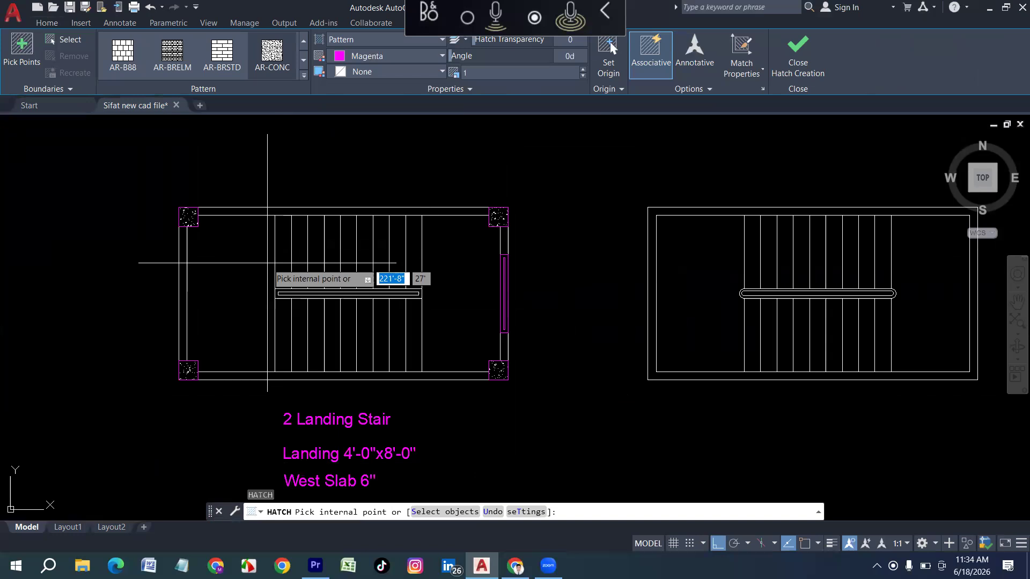
pyautogui.click(304, 76)
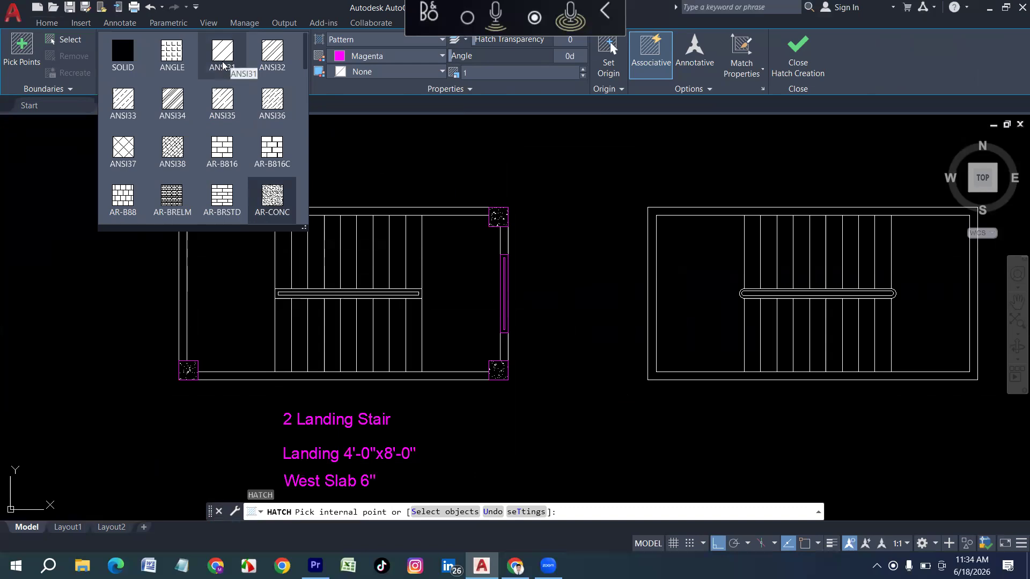
pyautogui.click(234, 59)
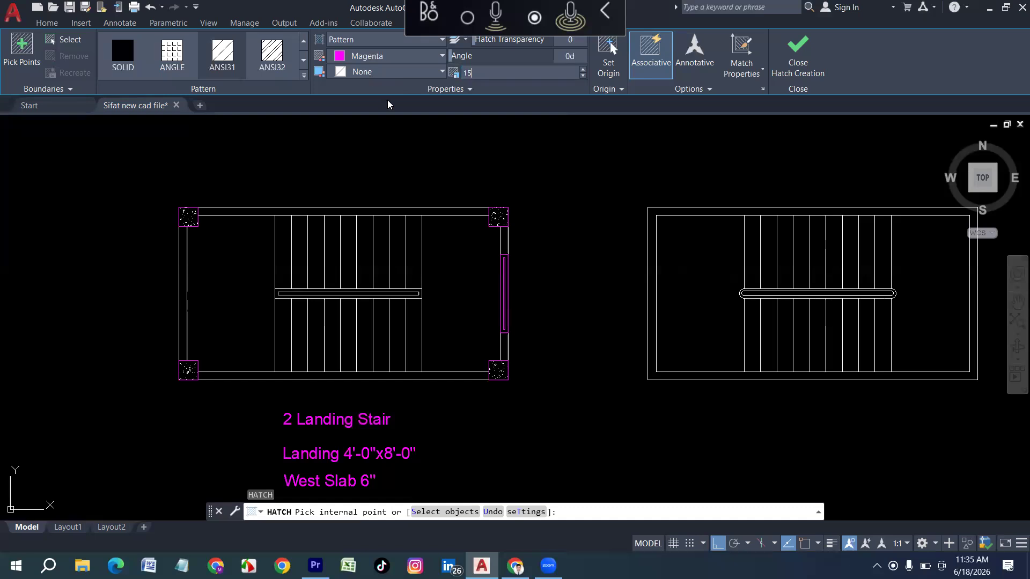
pyautogui.scroll(4, 502, 255)
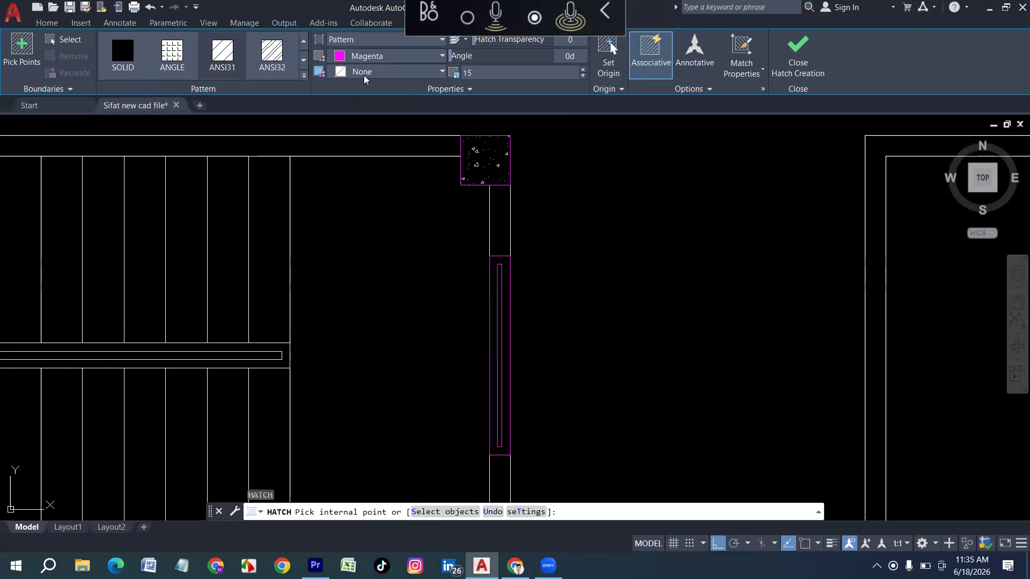
pyautogui.click(376, 56)
pyautogui.click(360, 73)
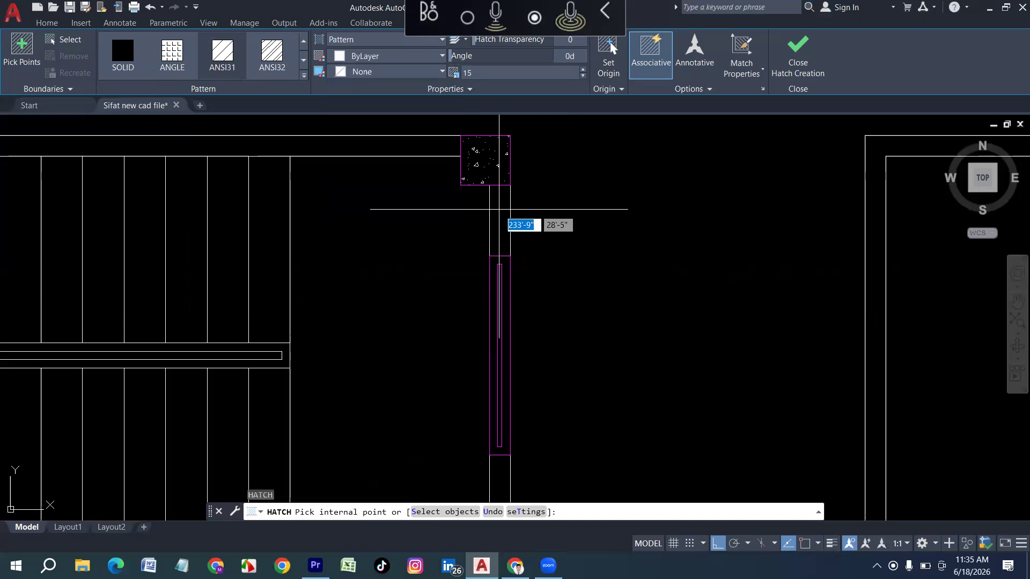
# Apply the diagonal hatch to all the wall segments of the left plan, skipping the window, and finish hatching.
pyautogui.click(497, 212)
pyautogui.scroll(-4, 491, 212)
pyautogui.scroll(3, 479, 331)
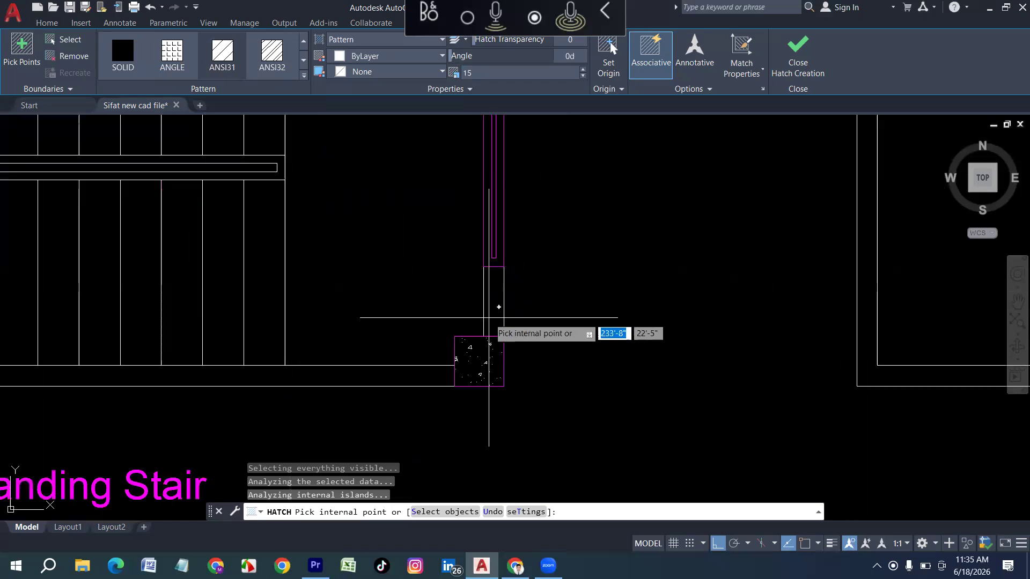
pyautogui.click(484, 319)
pyautogui.scroll(-3, 505, 343)
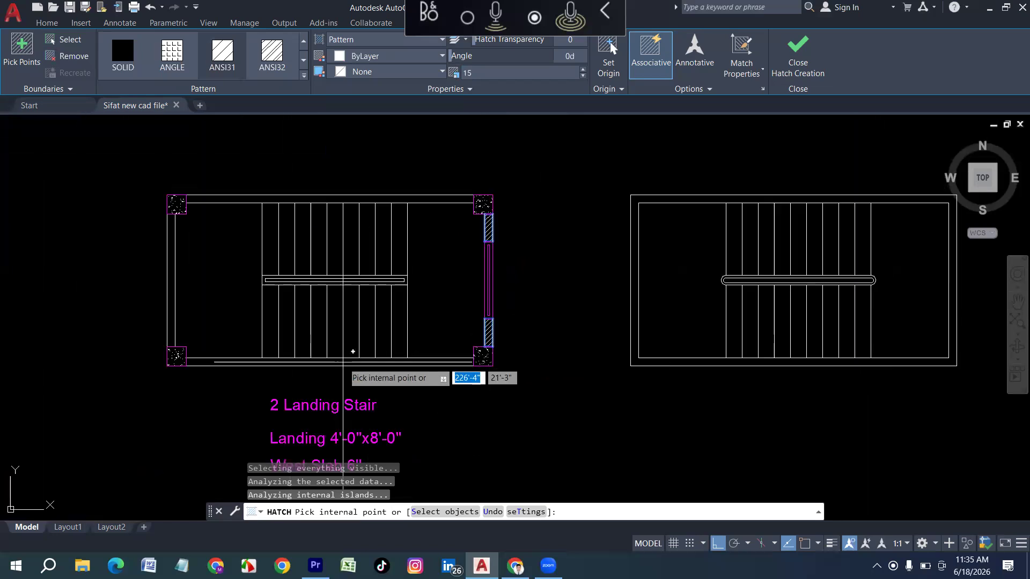
pyautogui.click(355, 362)
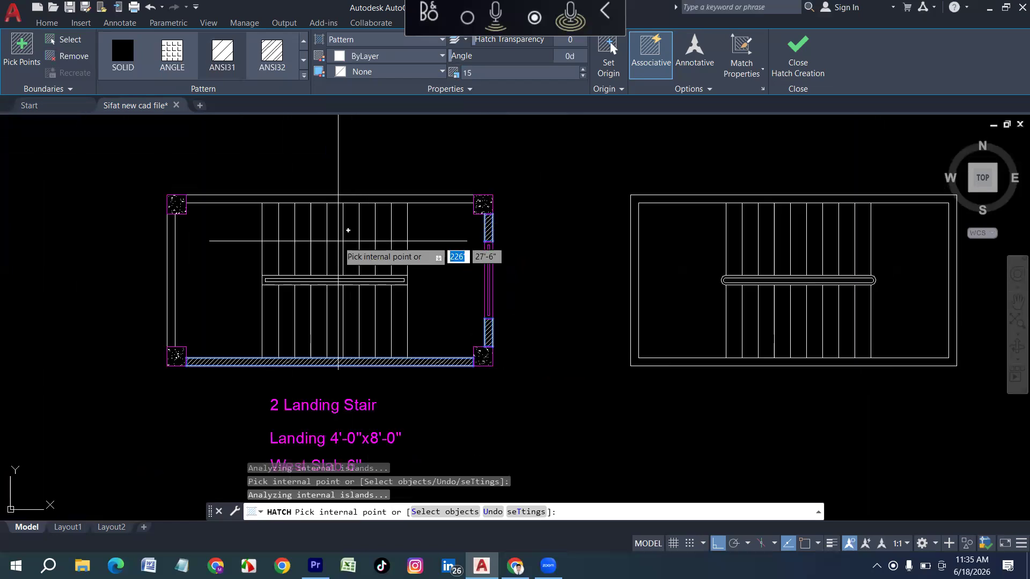
pyautogui.click(368, 199)
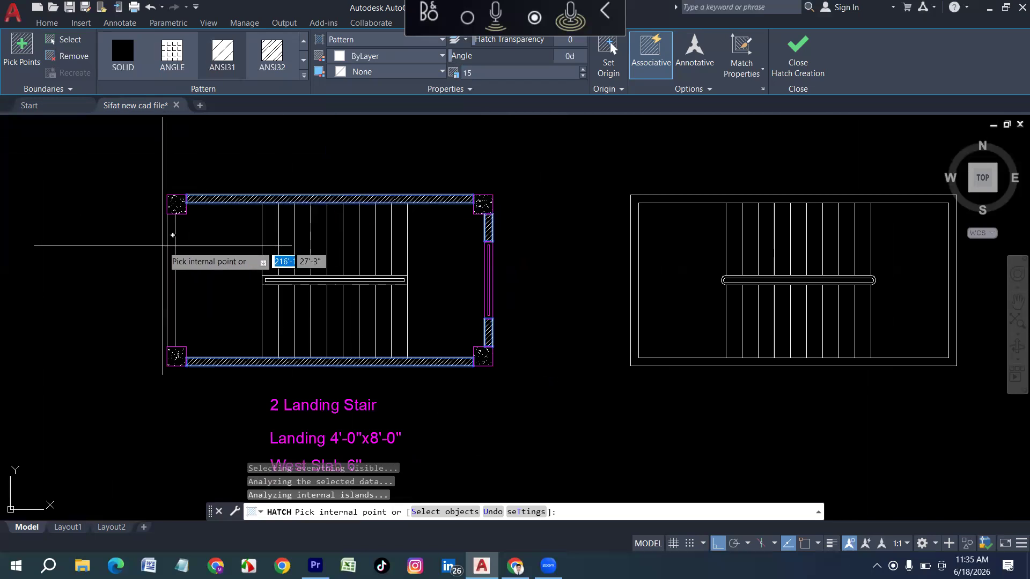
pyautogui.click(171, 263)
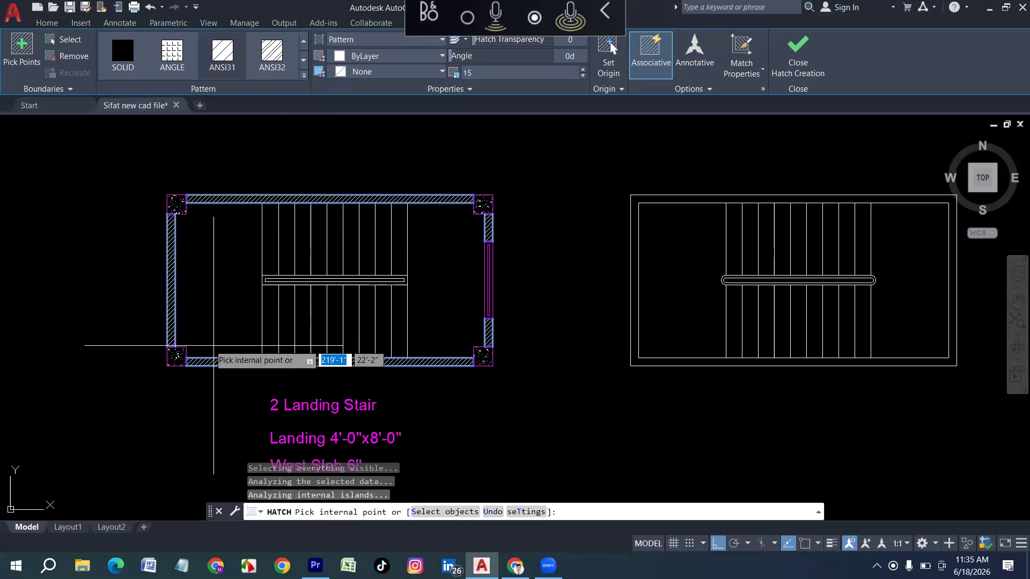
pyautogui.press('Return')
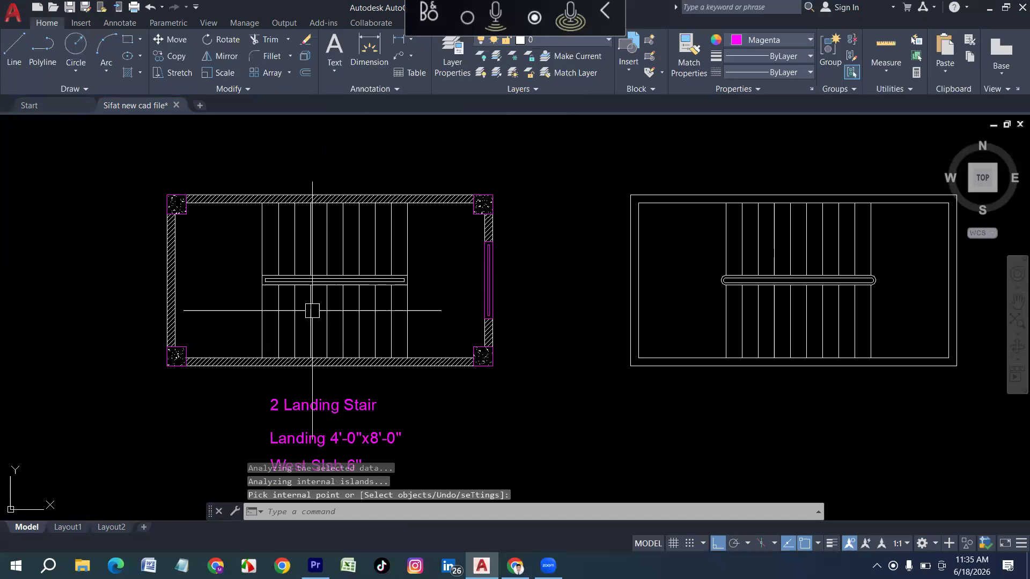
pyautogui.press('Escape')
# Try to draw a rectangle in the empty area beyond the right plan with a corner offset of 0,12, and erase it.
pyautogui.scroll(-6, 199, 292)
pyautogui.scroll(2, 355, 312)
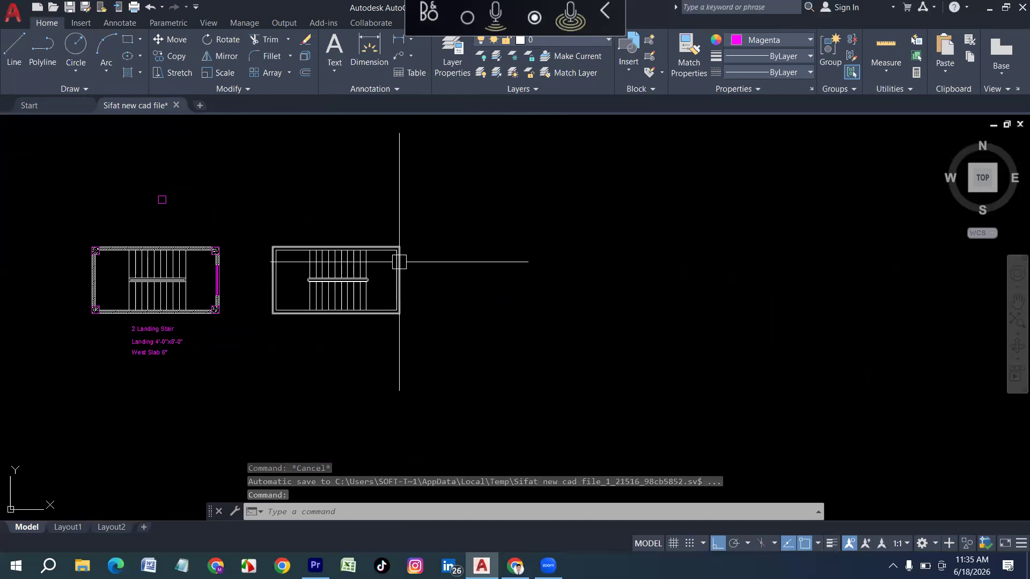
pyautogui.moveTo(483, 256); pyautogui.dragTo(252, 258, button='middle')
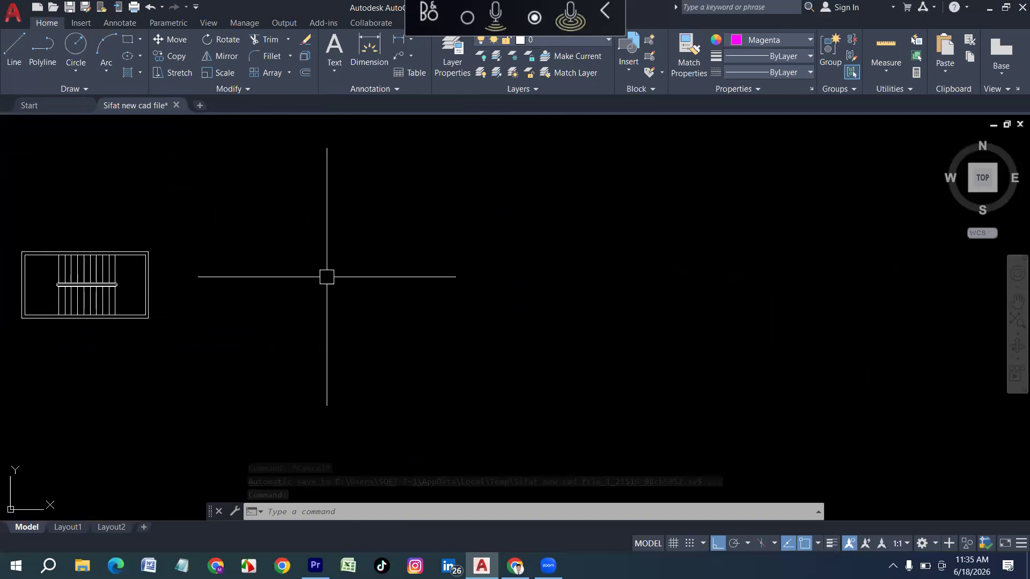
pyautogui.press('Escape')
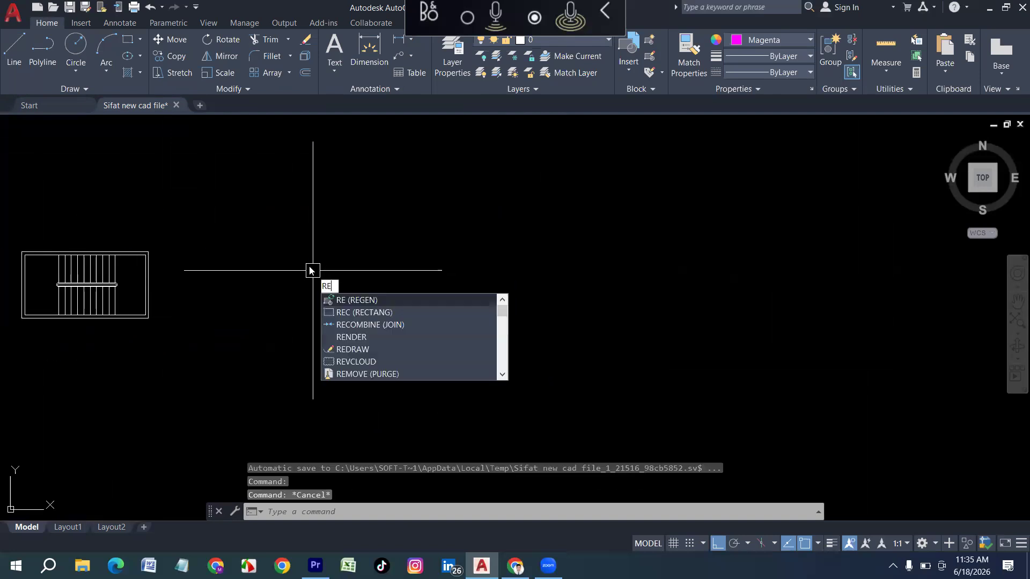
pyautogui.press('Return')
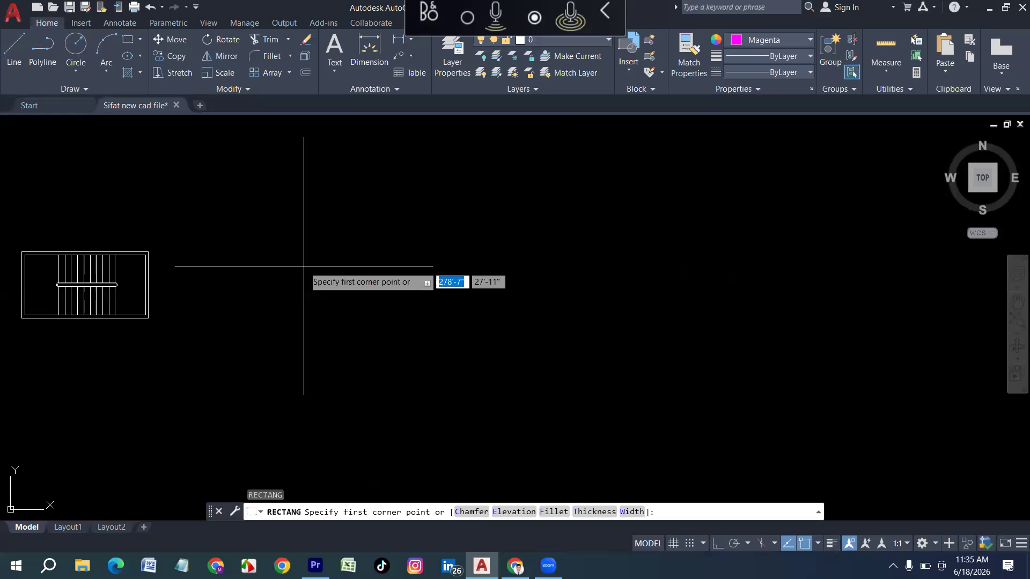
pyautogui.click(290, 221)
pyautogui.write('0')
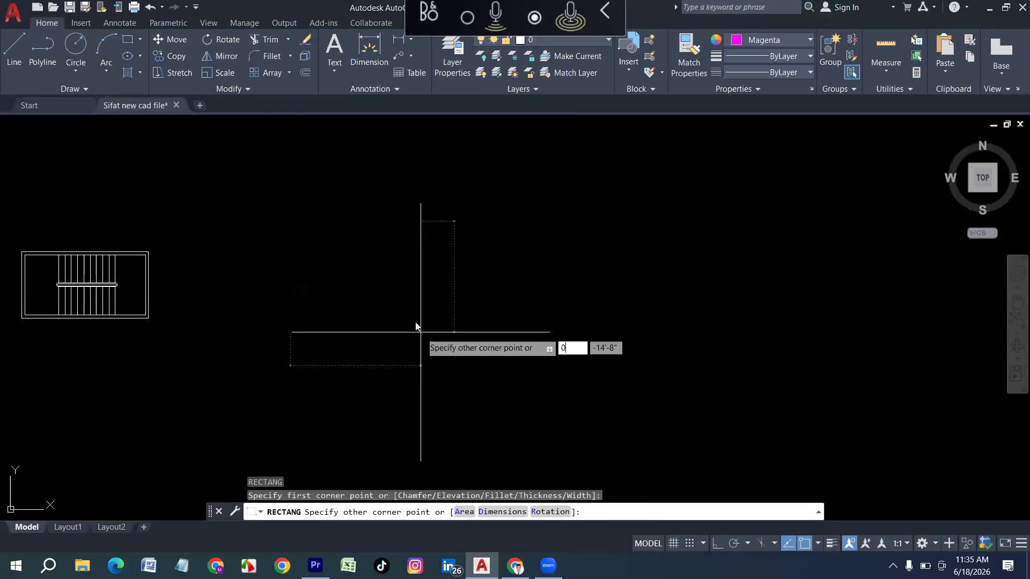
pyautogui.press('Tab')
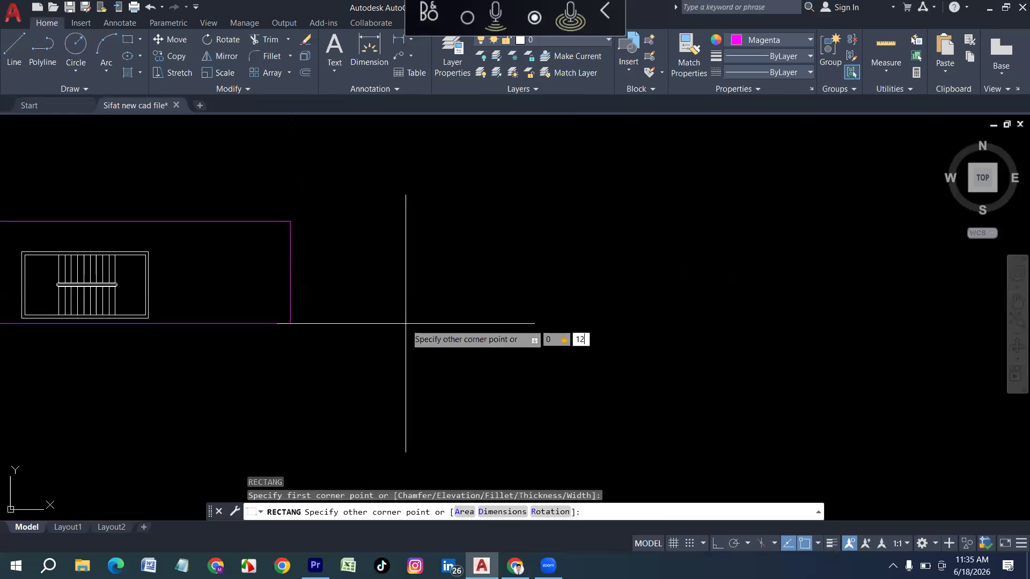
pyautogui.press('Return')
pyautogui.click(330, 253)
pyautogui.click(222, 180)
pyautogui.press('Delete')
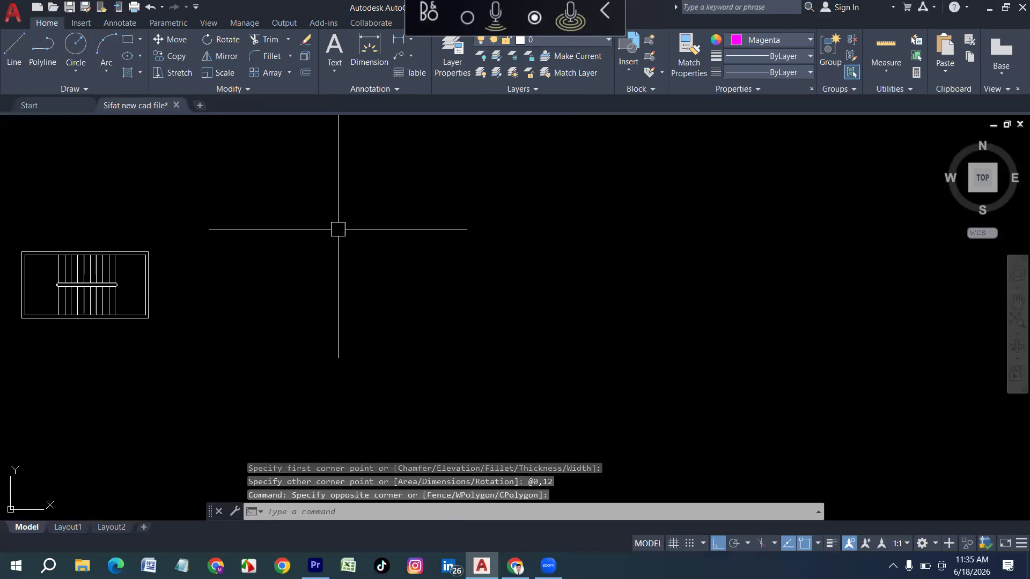
pyautogui.write('rec')
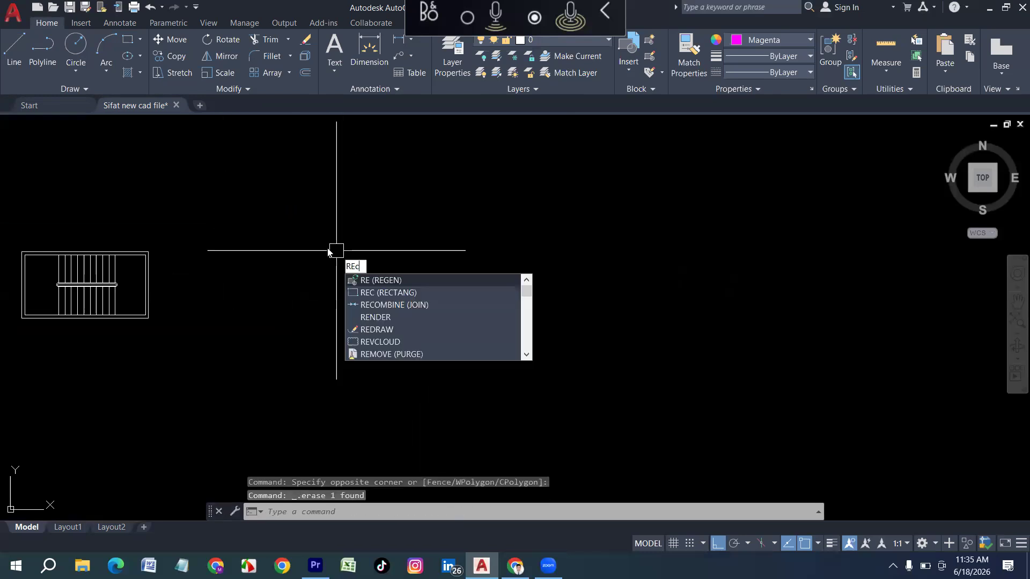
pyautogui.press('Return')
pyautogui.click(321, 226)
pyautogui.press('Escape')
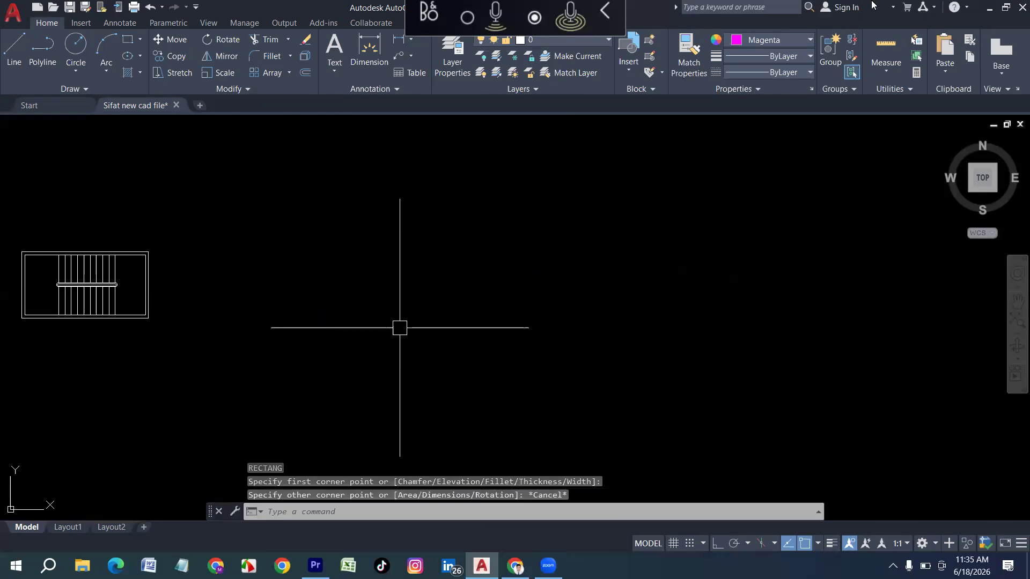
# Set the current colour to ByLayer and draw a 10 by 12 inch column rectangle in the empty area beyond the right plan.
pyautogui.click(771, 40)
pyautogui.click(768, 57)
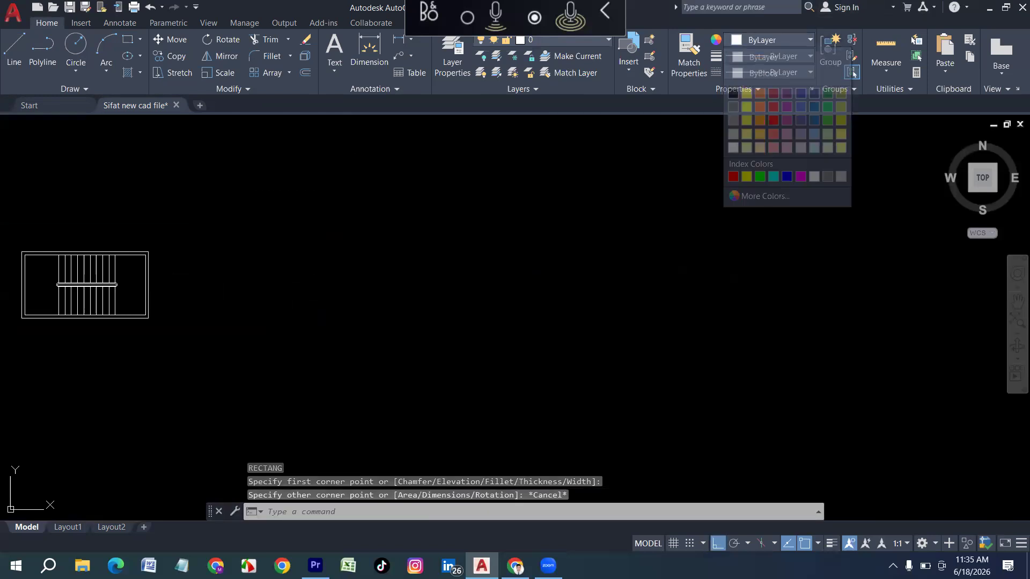
pyautogui.write('rec')
pyautogui.press('Return')
pyautogui.click(322, 234)
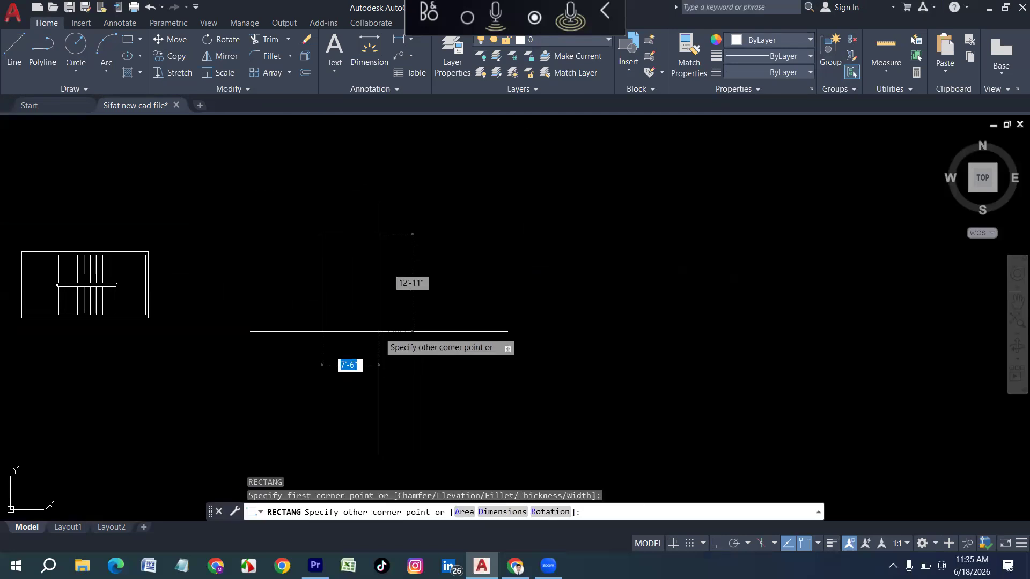
pyautogui.write('10,12')
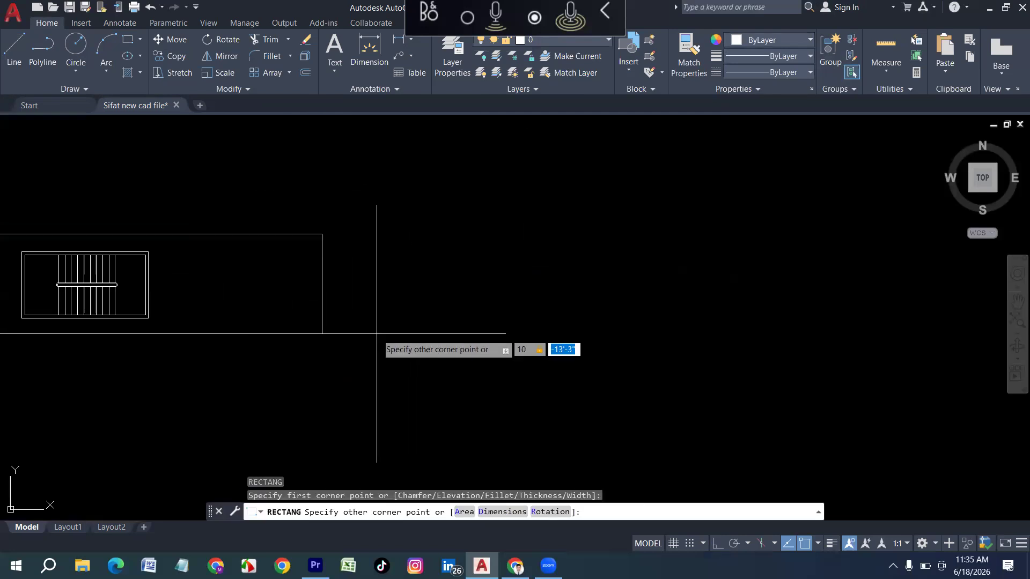
pyautogui.press('Return')
# Copy the column rectangle 12' horizontally to its right and end copying.
pyautogui.scroll(6, 328, 237)
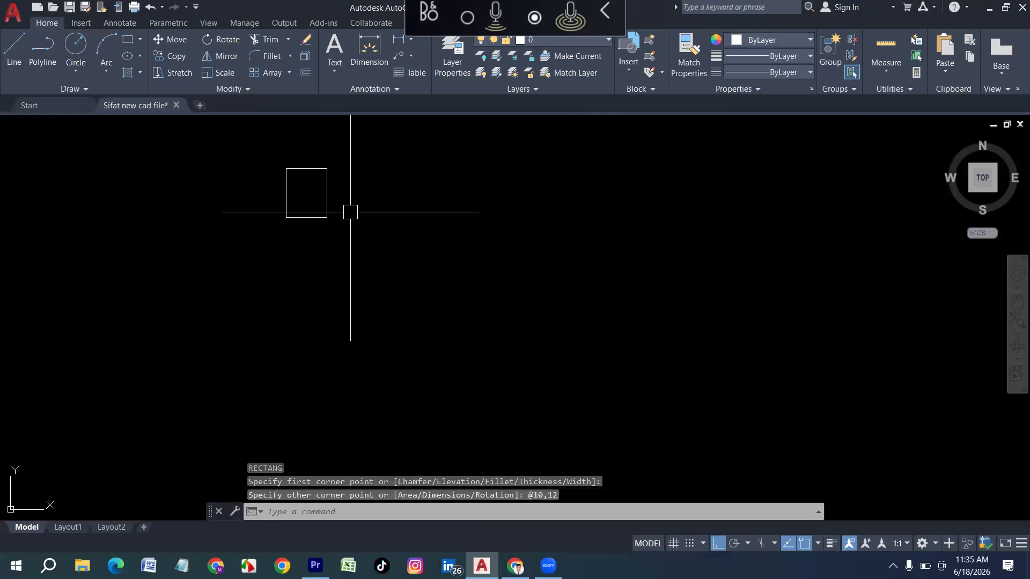
pyautogui.moveTo(359, 214); pyautogui.dragTo(295, 258, button='middle')
pyautogui.click(304, 311)
pyautogui.click(216, 226)
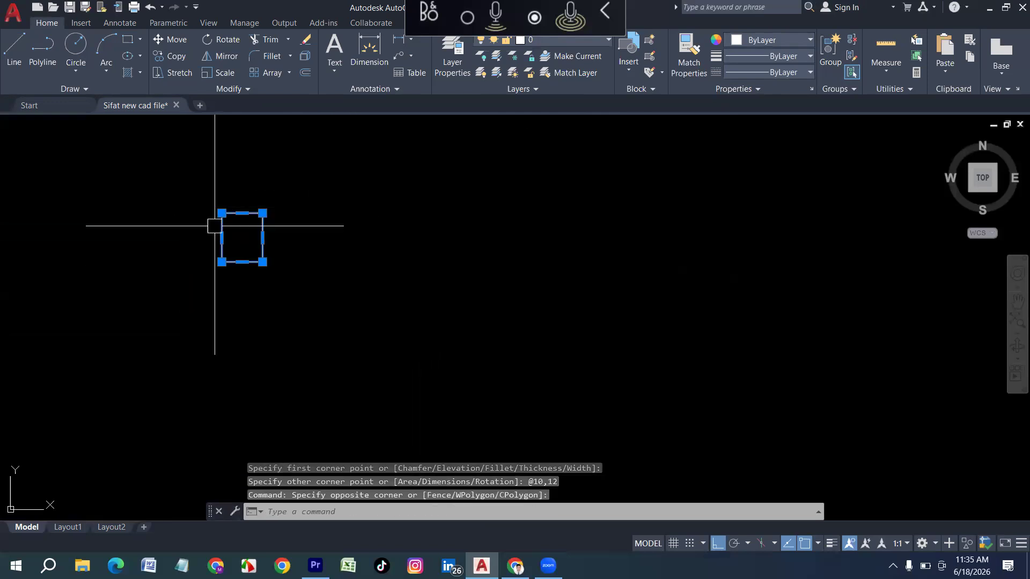
pyautogui.write('co')
pyautogui.press('Return')
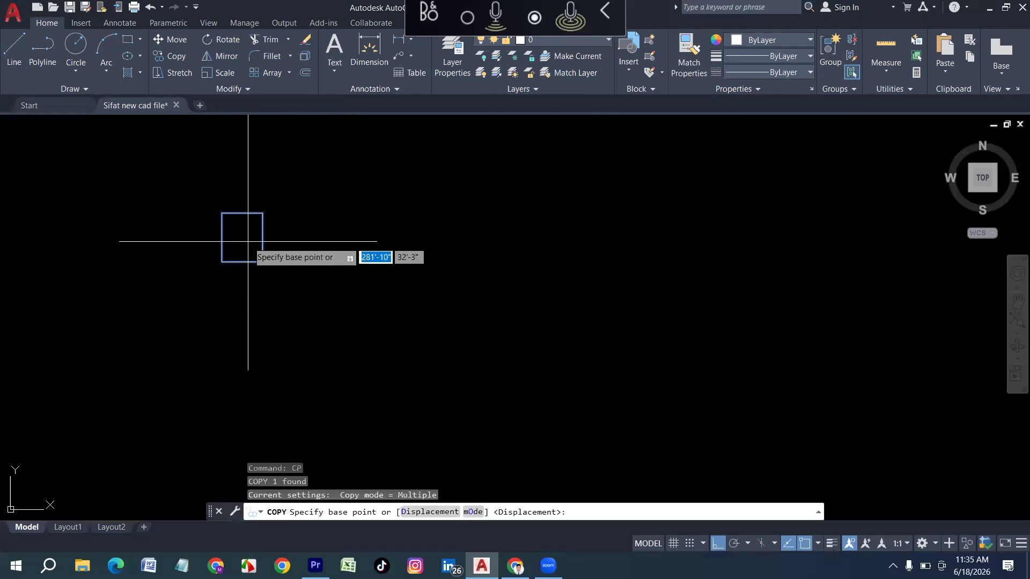
pyautogui.click(220, 228)
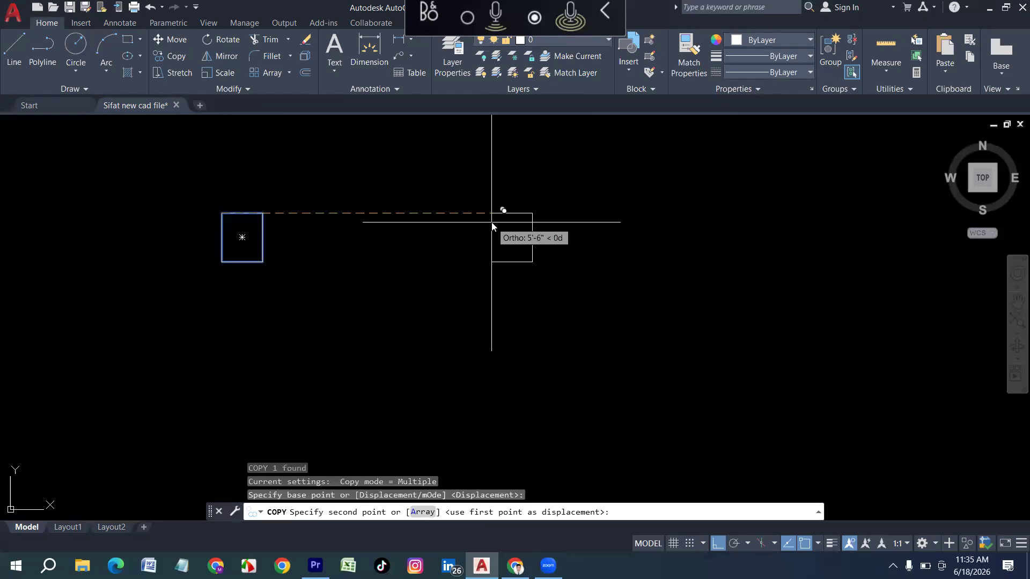
pyautogui.write("12'")
pyautogui.press('Return')
pyautogui.press('Escape')
pyautogui.scroll(-5, 322, 278)
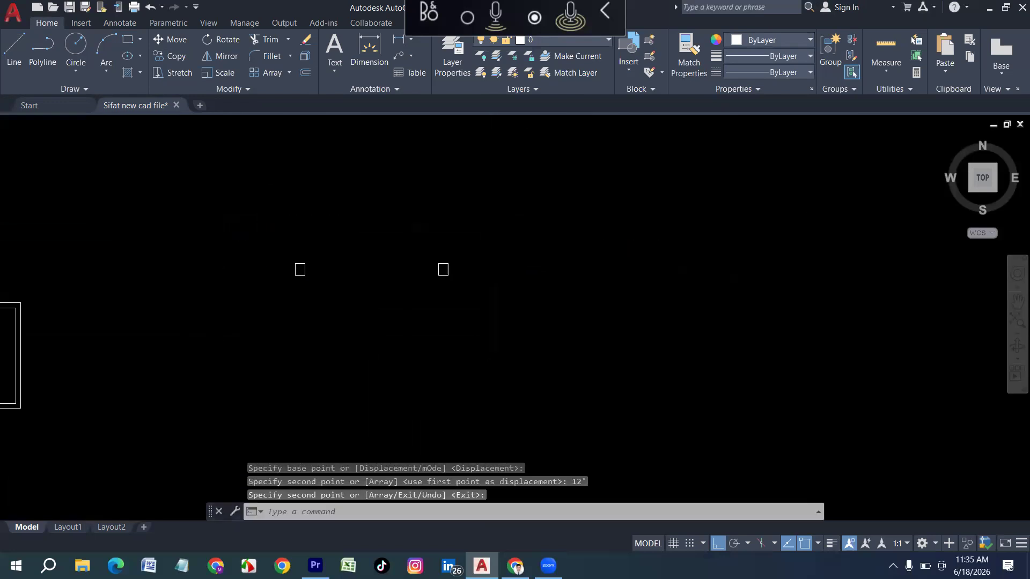
# Copy both column rectangles 12' straight down to complete a four-column layout.
pyautogui.scroll(2, 379, 281)
pyautogui.click(414, 287)
pyautogui.click(238, 236)
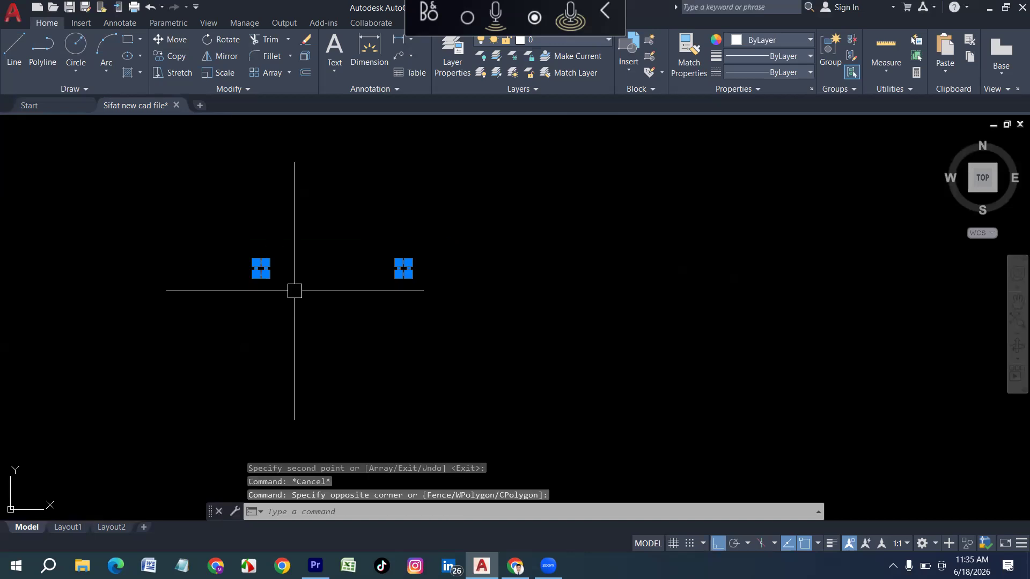
pyautogui.write('cp')
pyautogui.press('Return')
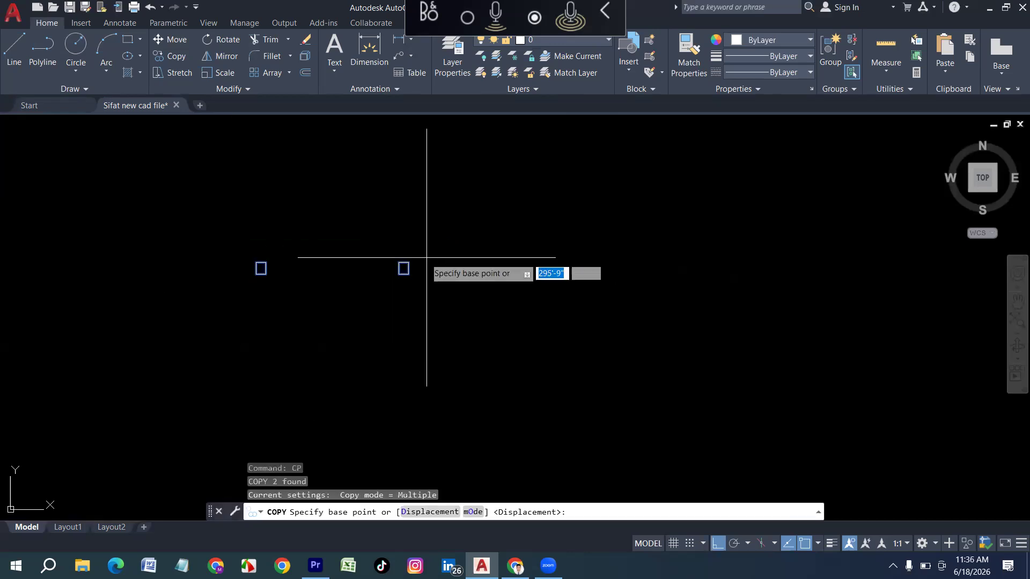
pyautogui.click(405, 268)
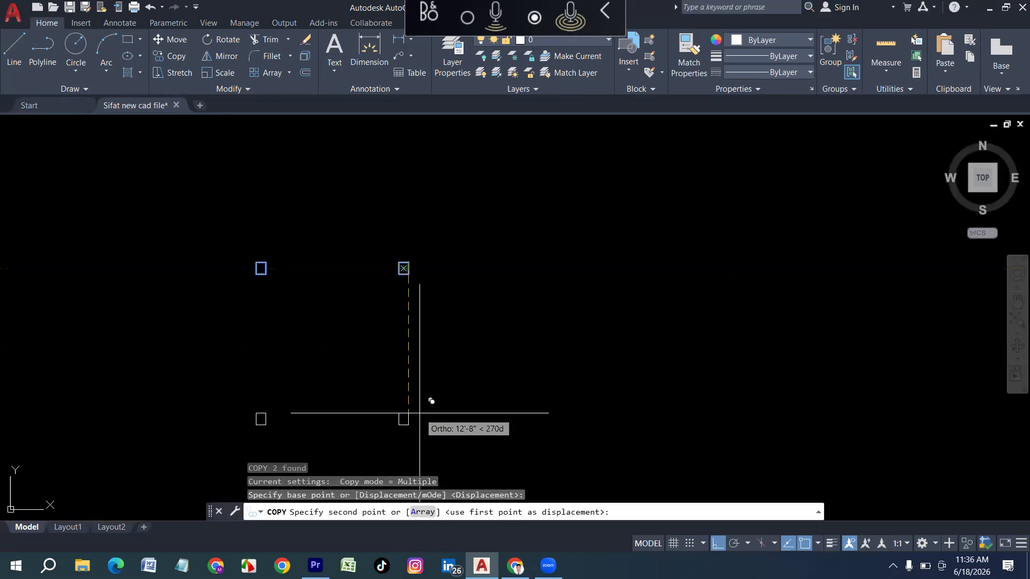
pyautogui.write("12'")
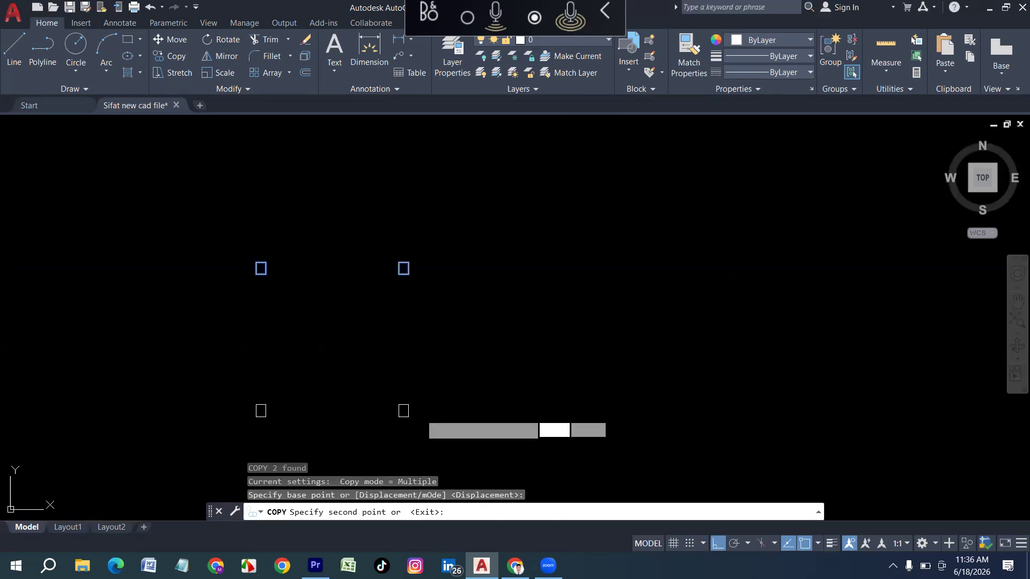
pyautogui.press('Return')
pyautogui.press('Escape')
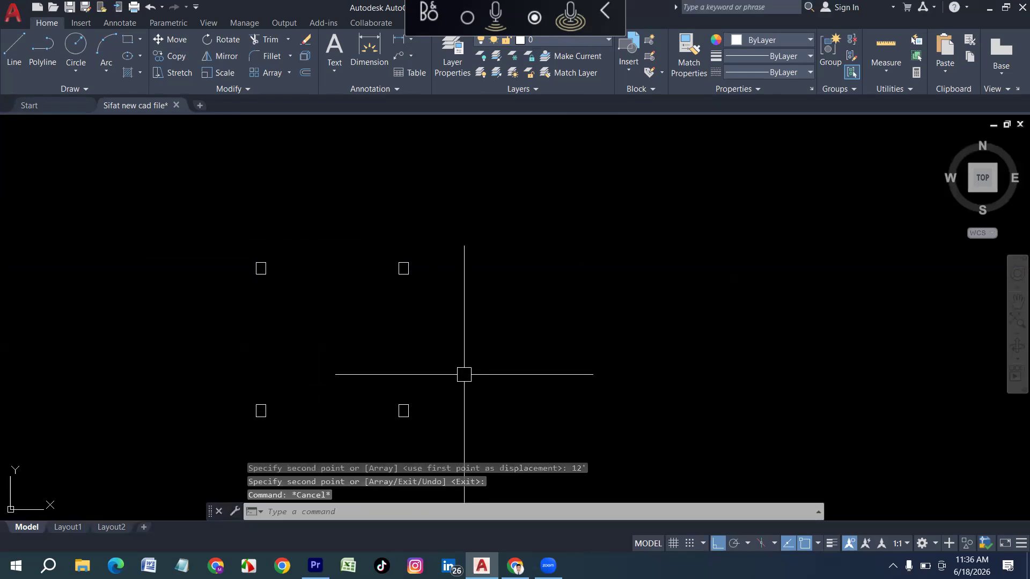
# Draw a vertical line joining the outer corners of the two right columns.
pyautogui.write('l')
pyautogui.press('Return')
pyautogui.scroll(2, 423, 403)
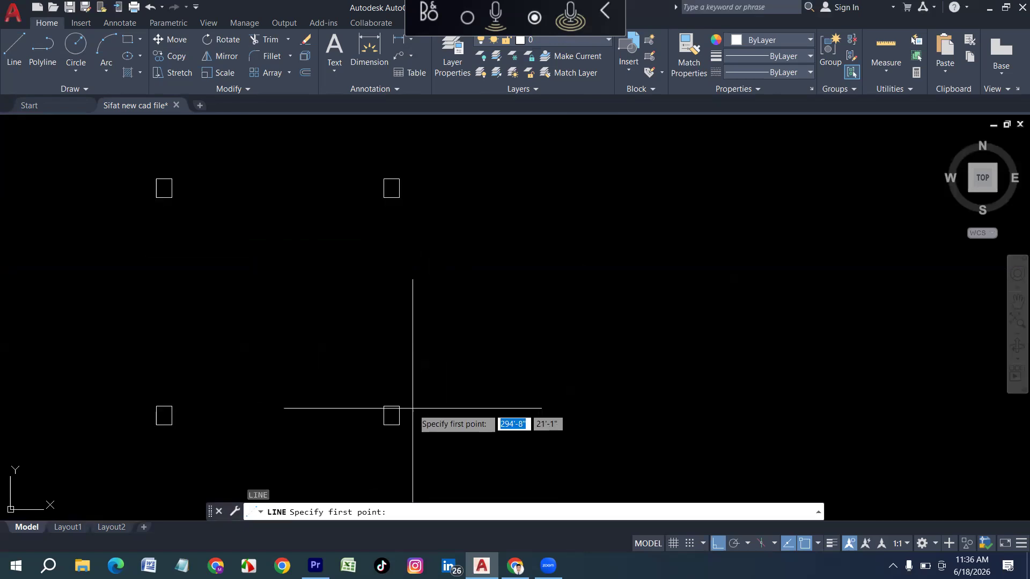
pyautogui.click(399, 406)
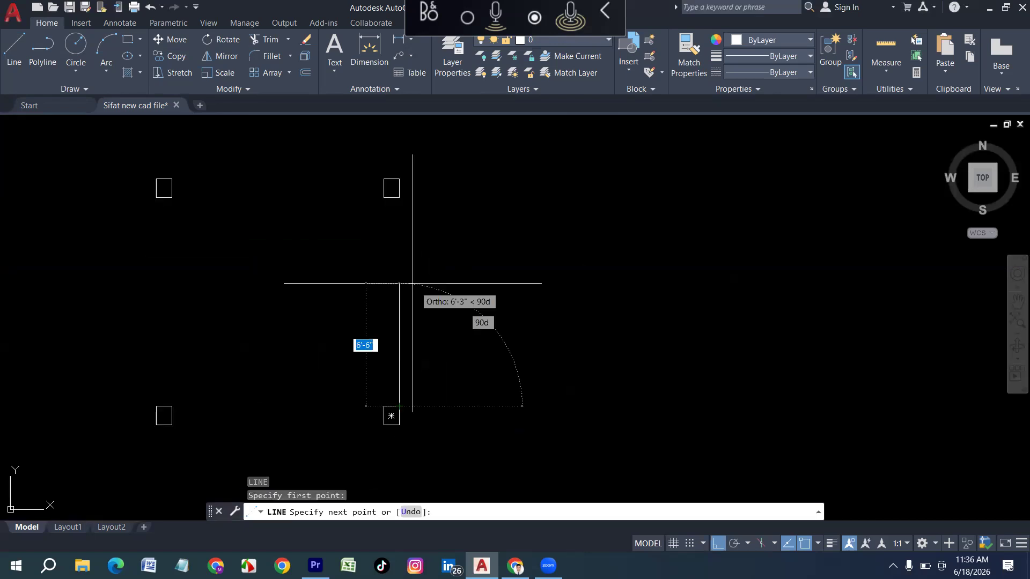
pyautogui.click(398, 198)
pyautogui.press('Return')
# Draw the bottom and left outer wall lines between the columns, flush with the columns' outer edges.
pyautogui.press('Return')
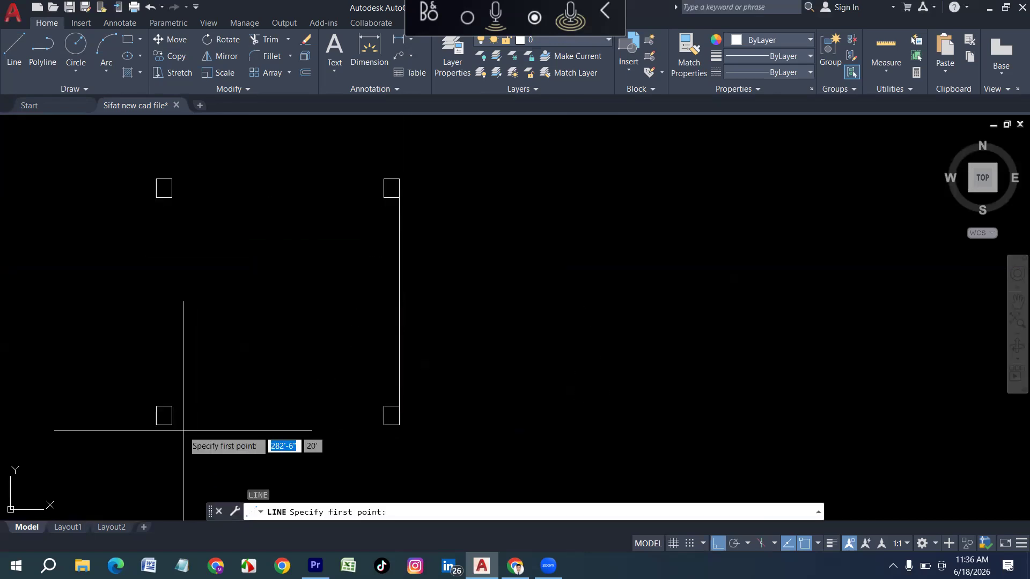
pyautogui.click(173, 425)
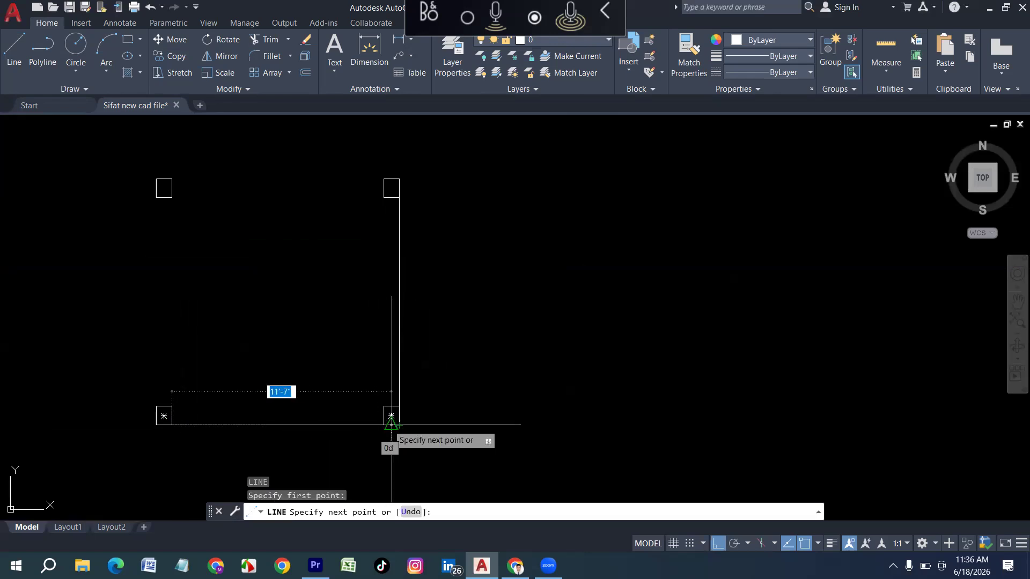
pyautogui.click(392, 425)
pyautogui.press('Return')
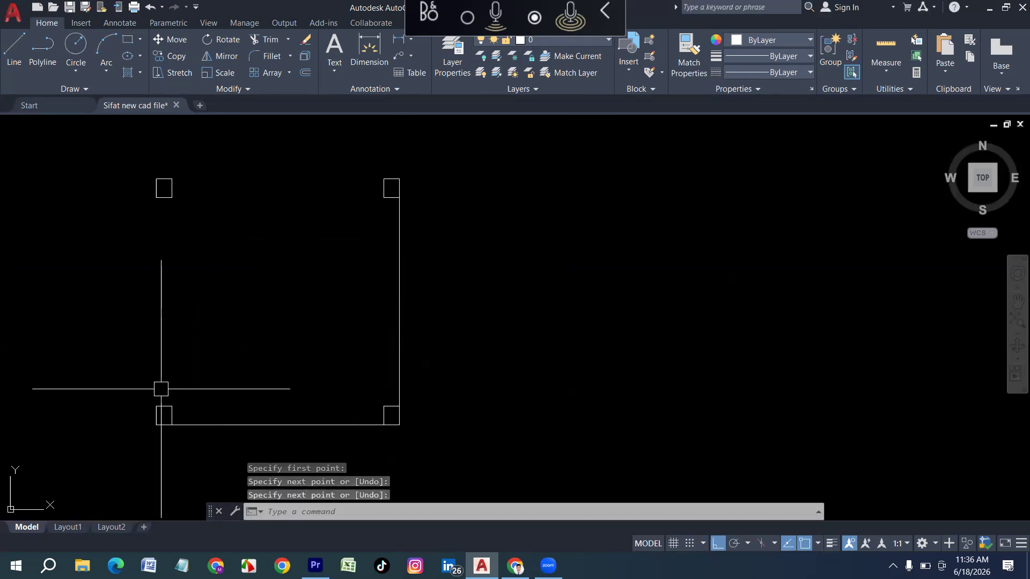
pyautogui.press('Return')
pyautogui.click(158, 422)
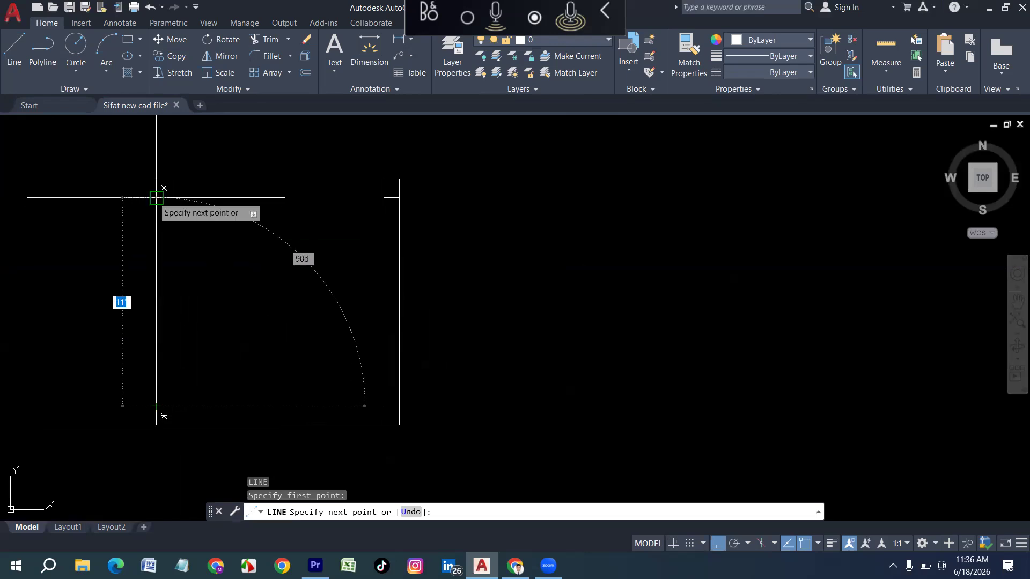
pyautogui.click(156, 197)
pyautogui.press('Return')
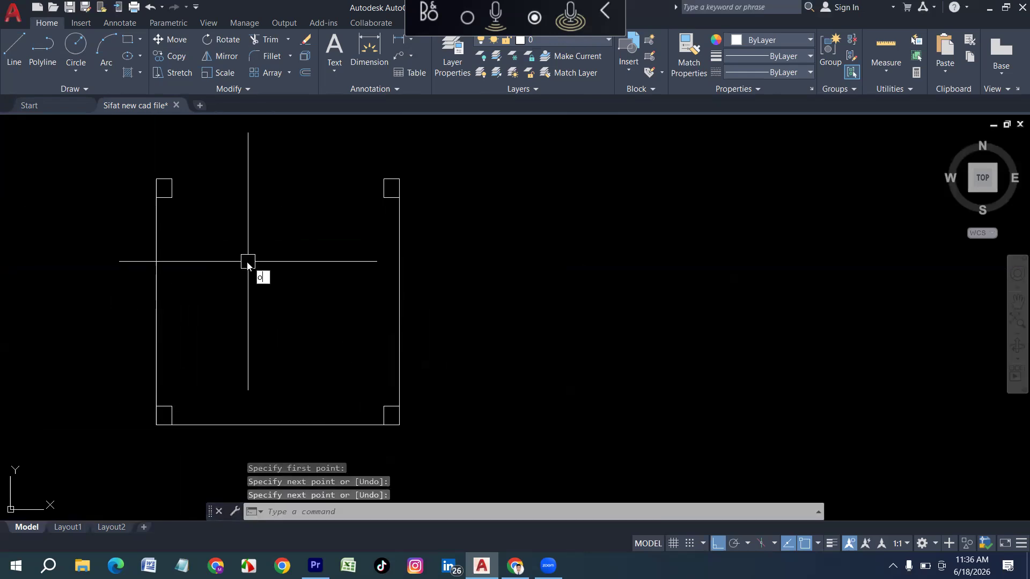
# Offset the left, bottom and right outer wall lines 5" inward to form double-line walls.
pyautogui.write('o')
pyautogui.press('Return')
pyautogui.press('Return')
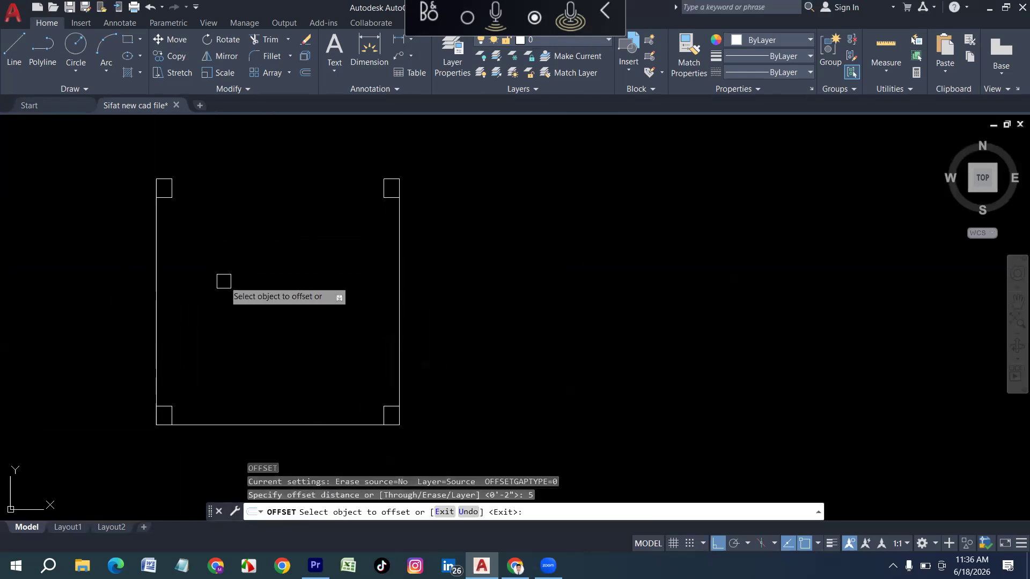
pyautogui.click(159, 287)
pyautogui.click(212, 377)
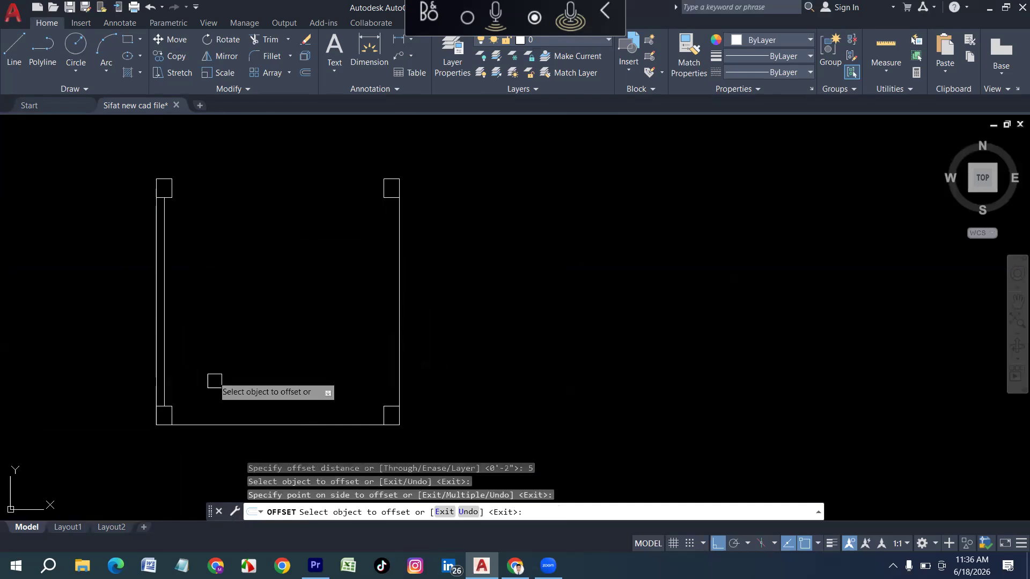
pyautogui.click(269, 424)
pyautogui.click(272, 384)
pyautogui.click(399, 319)
pyautogui.click(375, 309)
pyautogui.press('Escape')
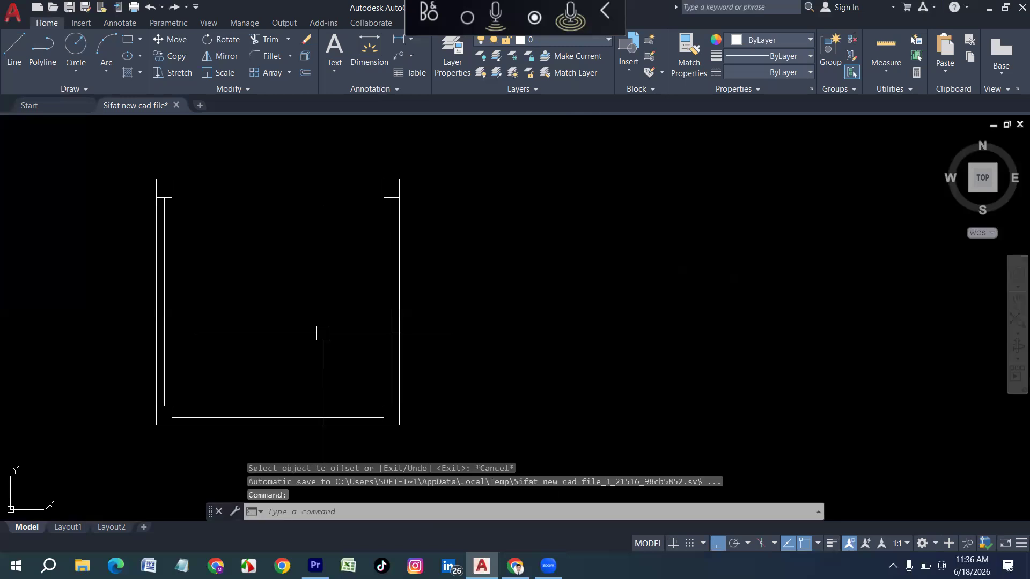
pyautogui.press('Escape')
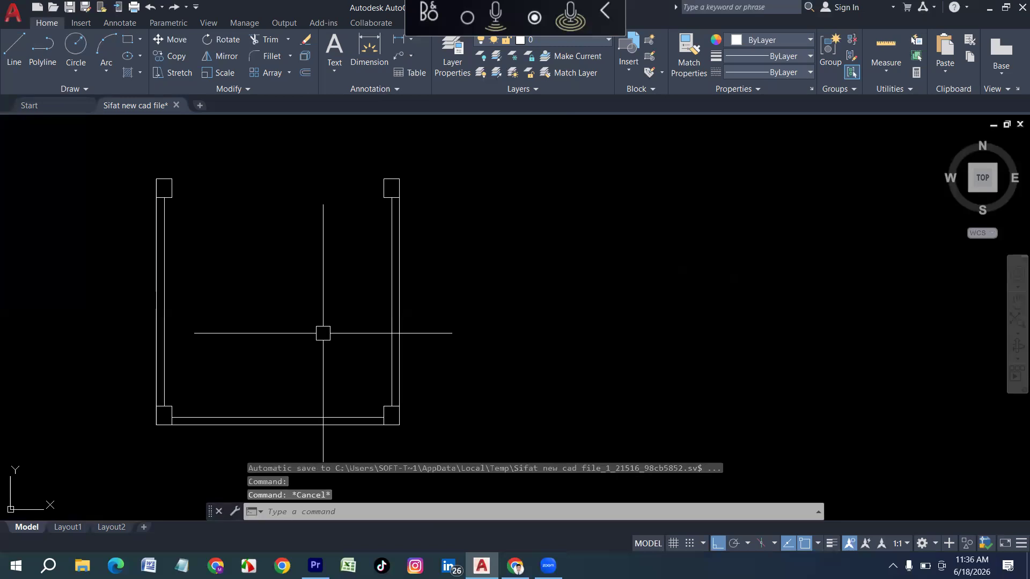
# Offset the bottom, right and left inner wall lines 3' into the room to mark the stair flight widths.
pyautogui.write('o')
pyautogui.press('Return')
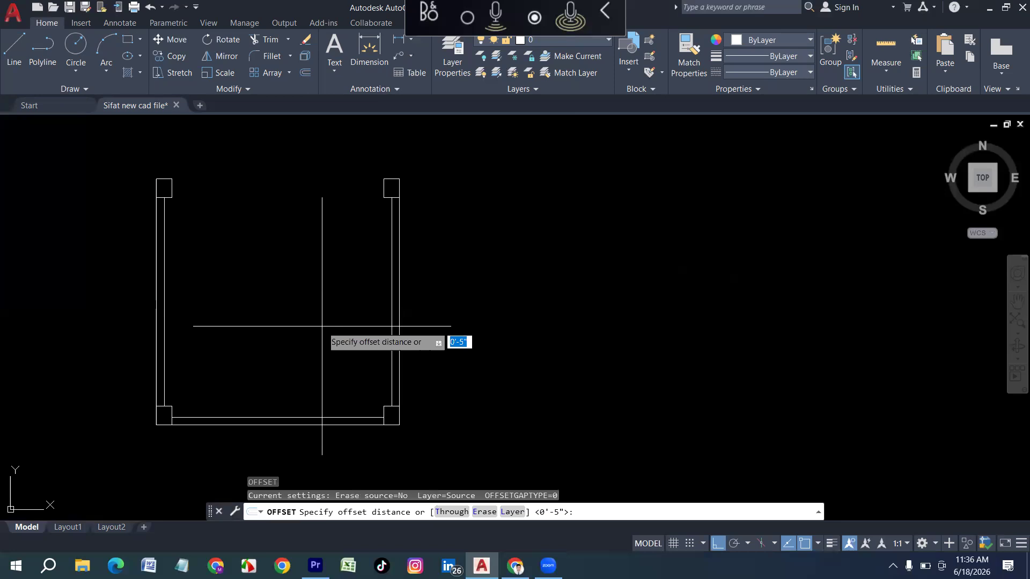
pyautogui.write("3'")
pyautogui.press('Return')
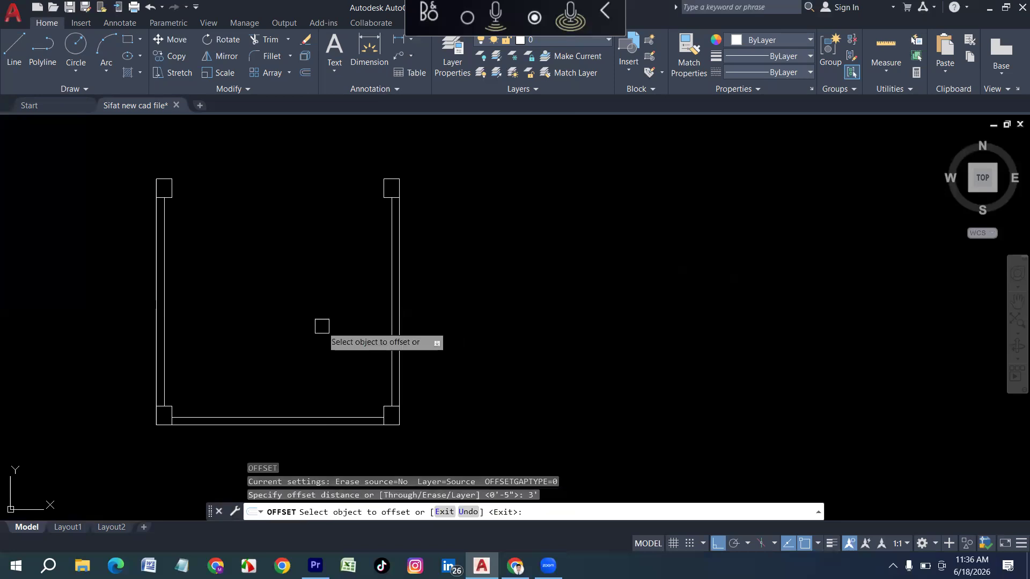
pyautogui.click(280, 417)
pyautogui.click(287, 343)
pyautogui.click(392, 317)
pyautogui.click(374, 307)
pyautogui.click(165, 309)
pyautogui.click(225, 307)
pyautogui.press('Escape')
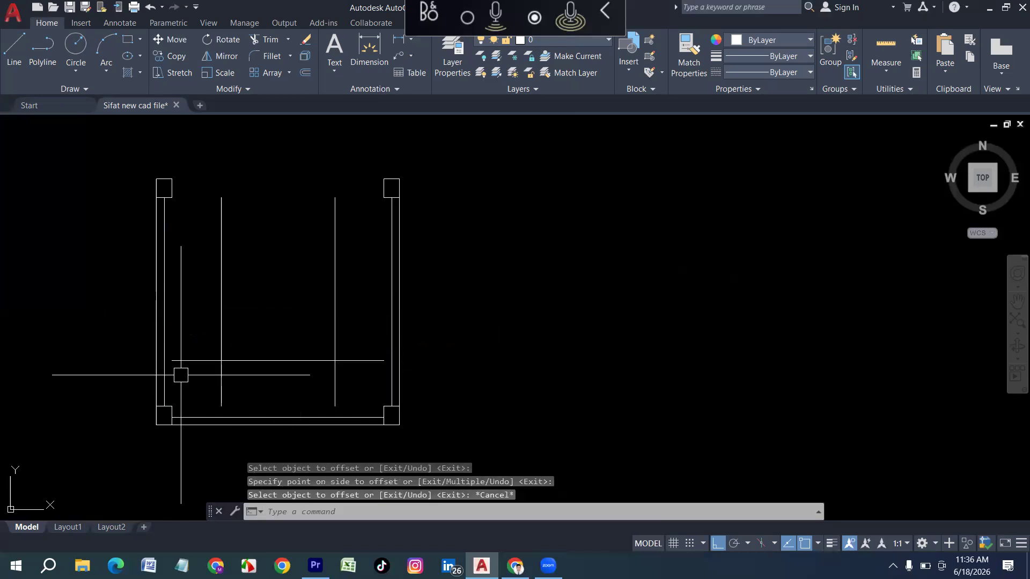
# Extend the two vertical flight lines to the bottom inner wall and the horizontal flight line to both side walls.
pyautogui.write('ex')
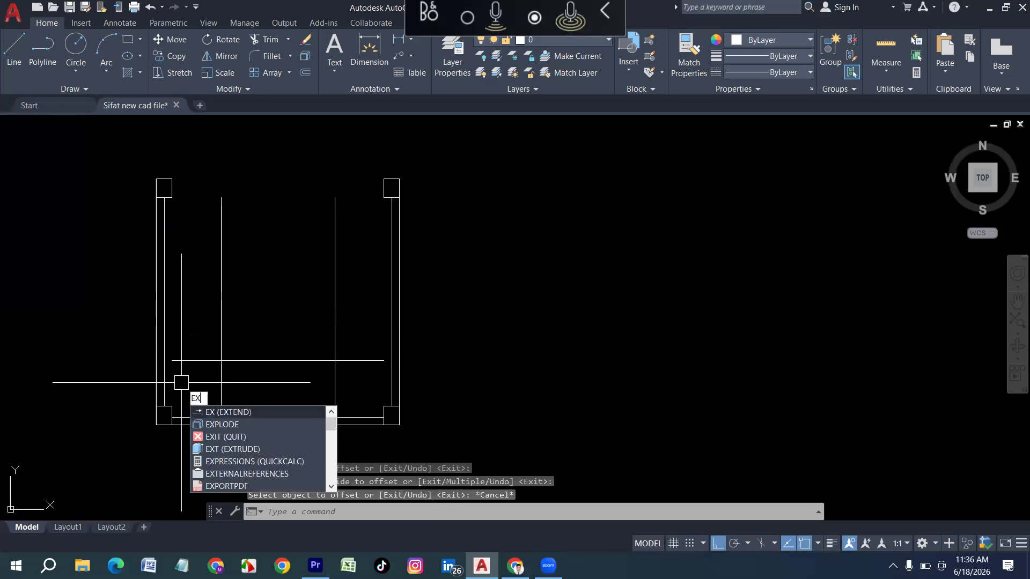
pyautogui.press('Return')
pyautogui.click(220, 390)
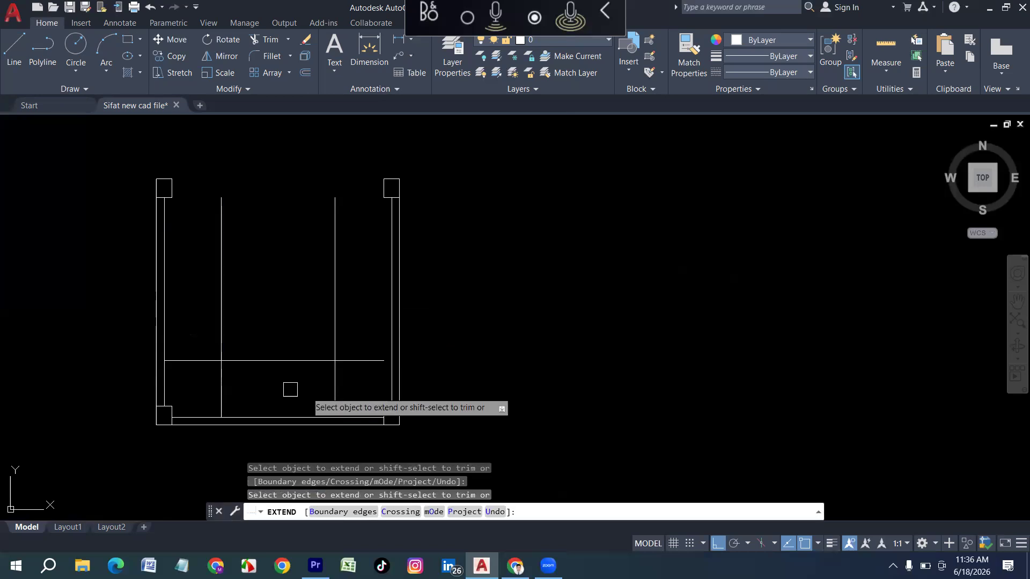
pyautogui.click(338, 382)
pyautogui.click(363, 361)
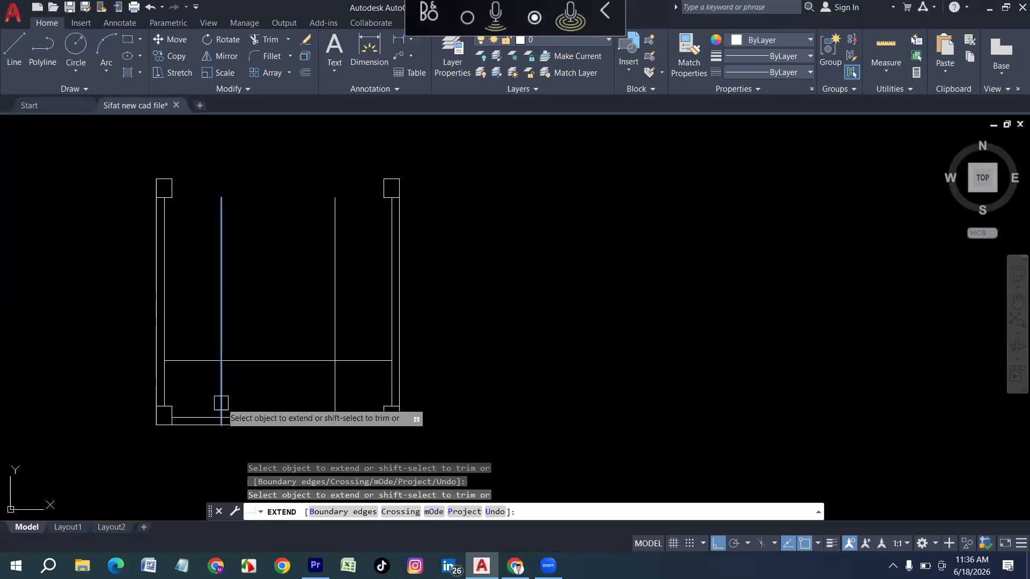
pyautogui.press('Escape')
# Offset the right vertical flight line leftward at 10" intervals to create six tread lines for the bottom flight.
pyautogui.write('o')
pyautogui.press('Return')
pyautogui.write('10')
pyautogui.press('Return')
pyautogui.click(336, 310)
pyautogui.click(295, 318)
pyautogui.click(317, 322)
pyautogui.click(277, 334)
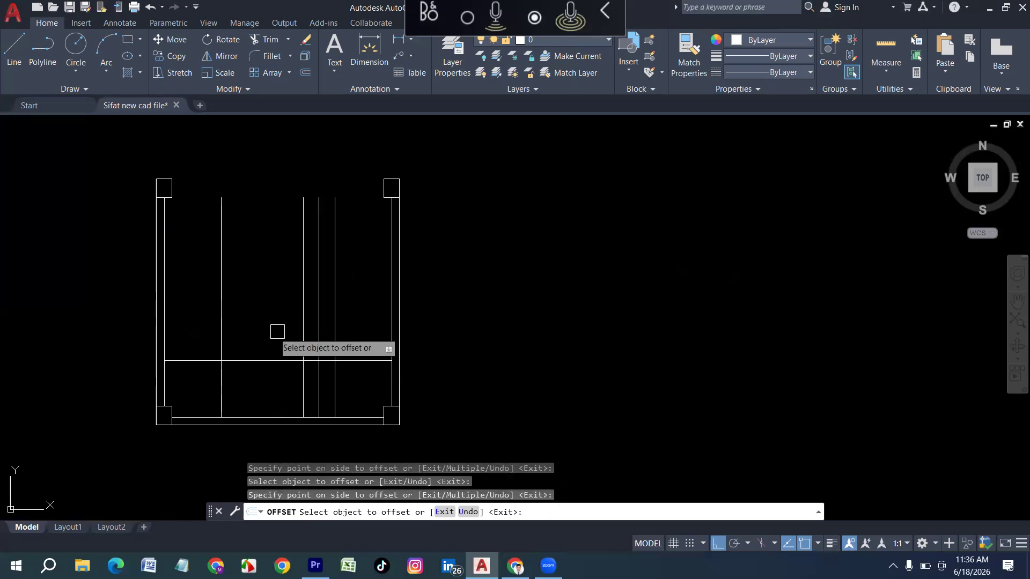
pyautogui.click(302, 334)
pyautogui.click(255, 341)
pyautogui.click(285, 335)
pyautogui.click(275, 340)
pyautogui.click(274, 325)
pyautogui.click(254, 333)
pyautogui.click(248, 340)
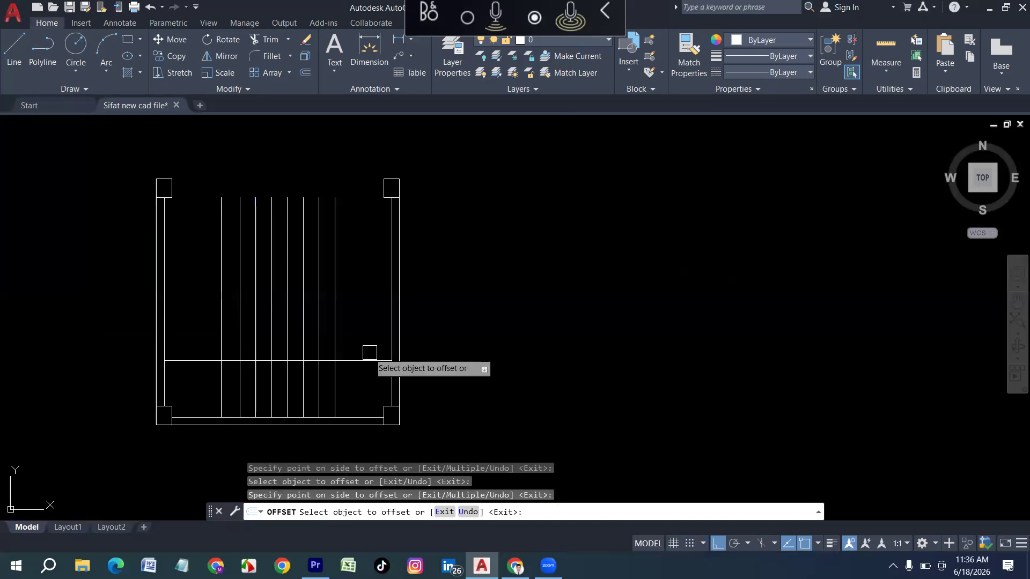
# Offset the horizontal flight line upward at 10" intervals to create six tread lines for the side flights.
pyautogui.click(371, 358)
pyautogui.click(372, 344)
pyautogui.click(373, 346)
pyautogui.click(372, 333)
pyautogui.click(370, 326)
pyautogui.click(367, 312)
pyautogui.click(366, 310)
pyautogui.click(367, 299)
pyautogui.click(368, 295)
pyautogui.click(369, 281)
pyautogui.click(369, 280)
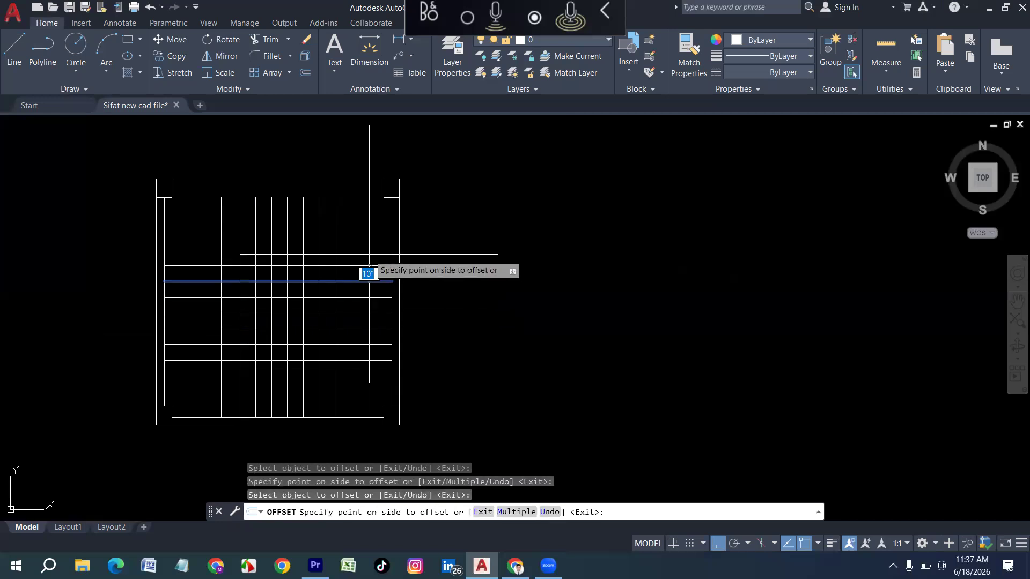
pyautogui.click(368, 271)
pyautogui.press('Escape')
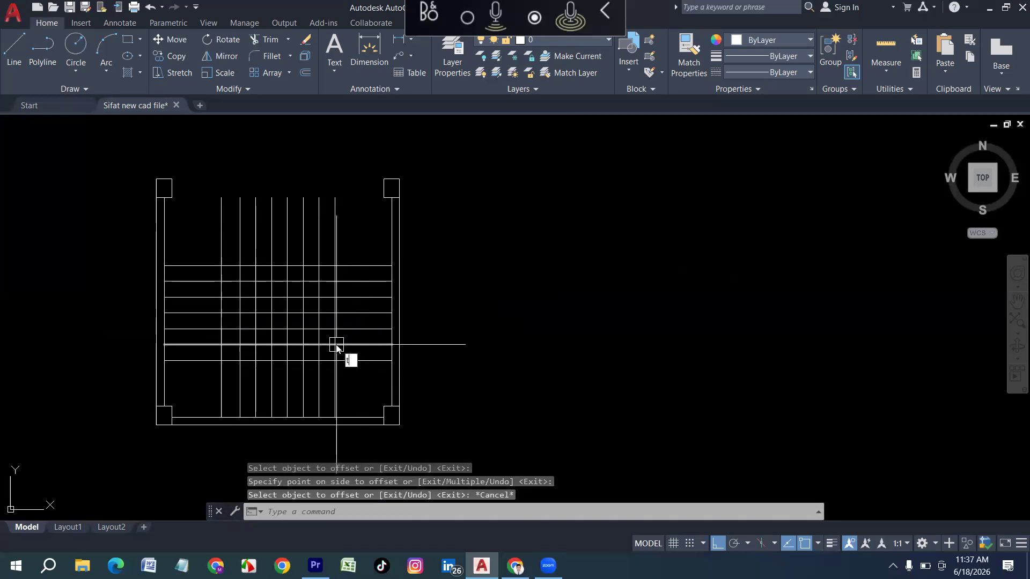
# Trim all the vertical lines that project above the topmost horizontal tread line.
pyautogui.write('tr')
pyautogui.press('Return')
pyautogui.click(358, 234)
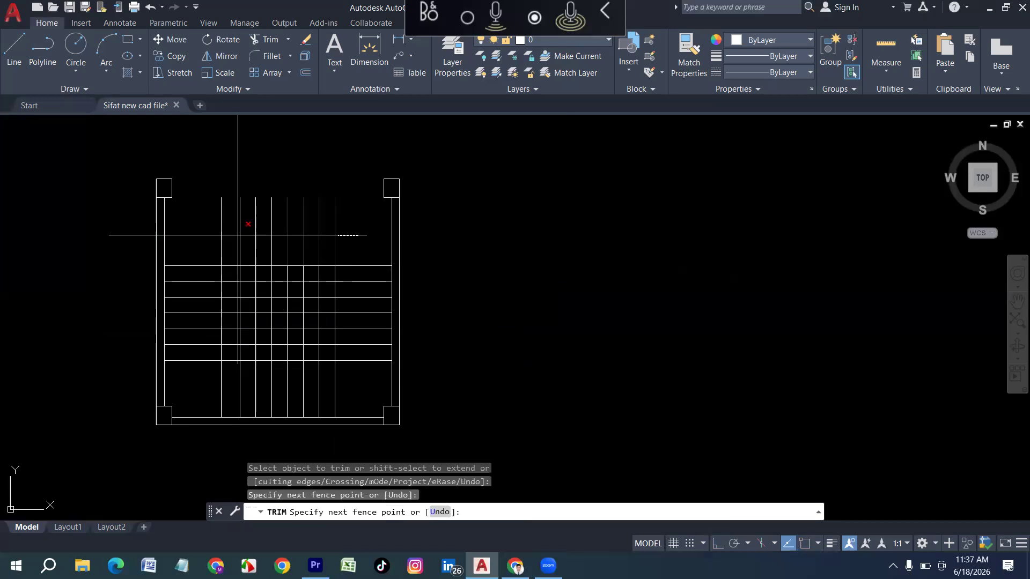
pyautogui.scroll(2, 227, 300)
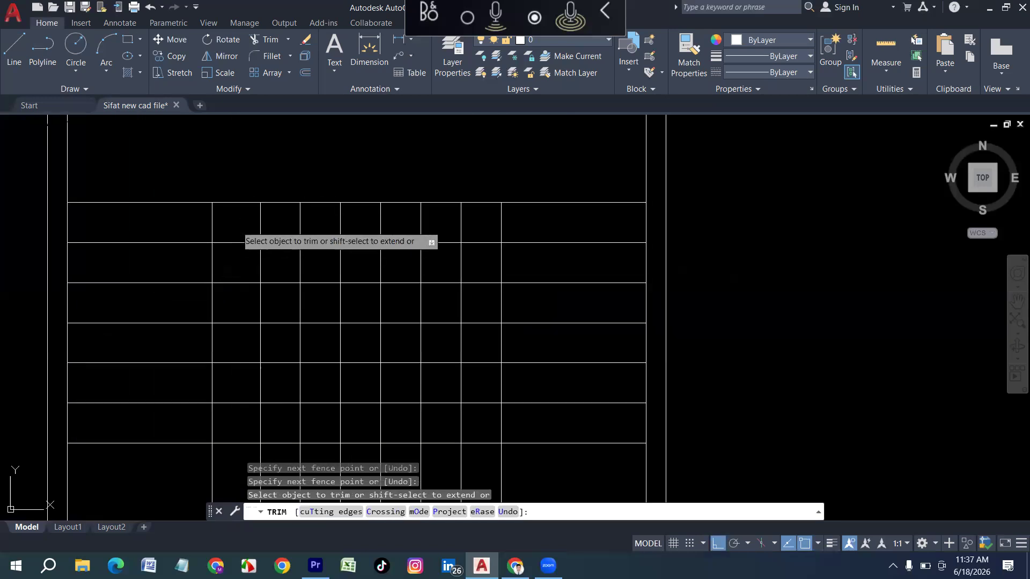
# Trim the crossing tread lines around the edges of the central stairwell to detach them from the three flights.
pyautogui.click(232, 246)
pyautogui.scroll(2, 241, 386)
pyautogui.press('Return')
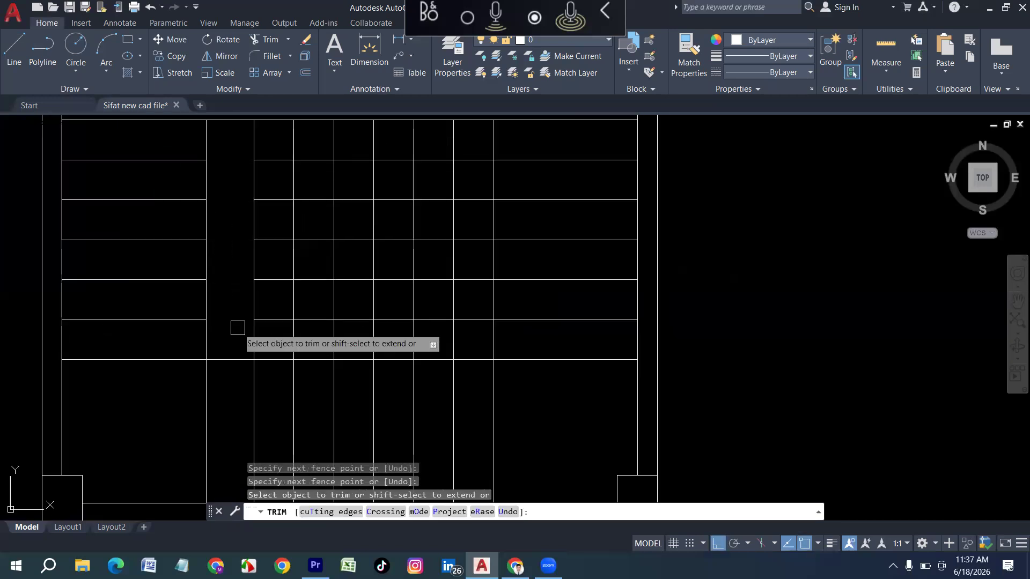
pyautogui.click(233, 338)
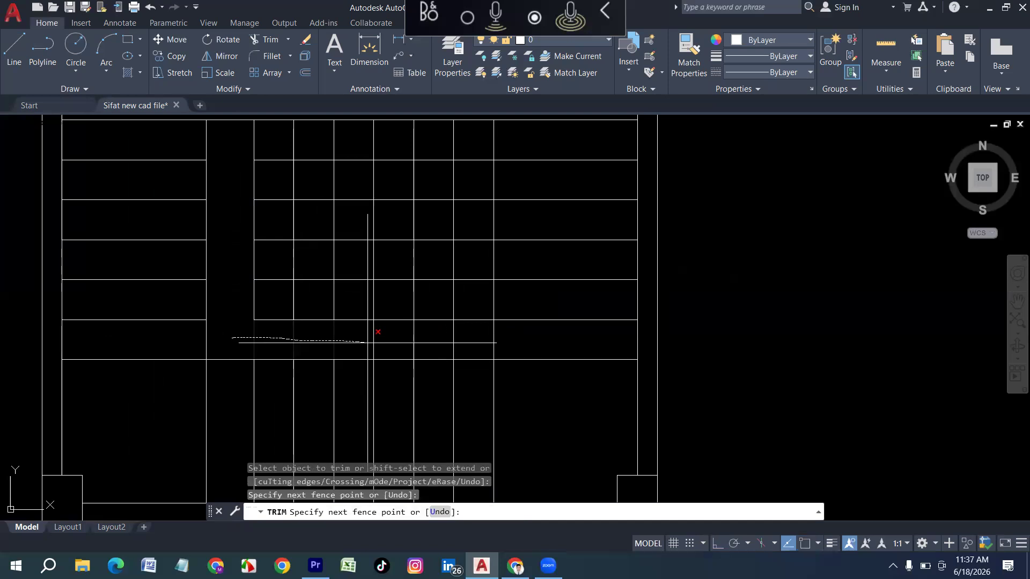
pyautogui.scroll(-2, 448, 342)
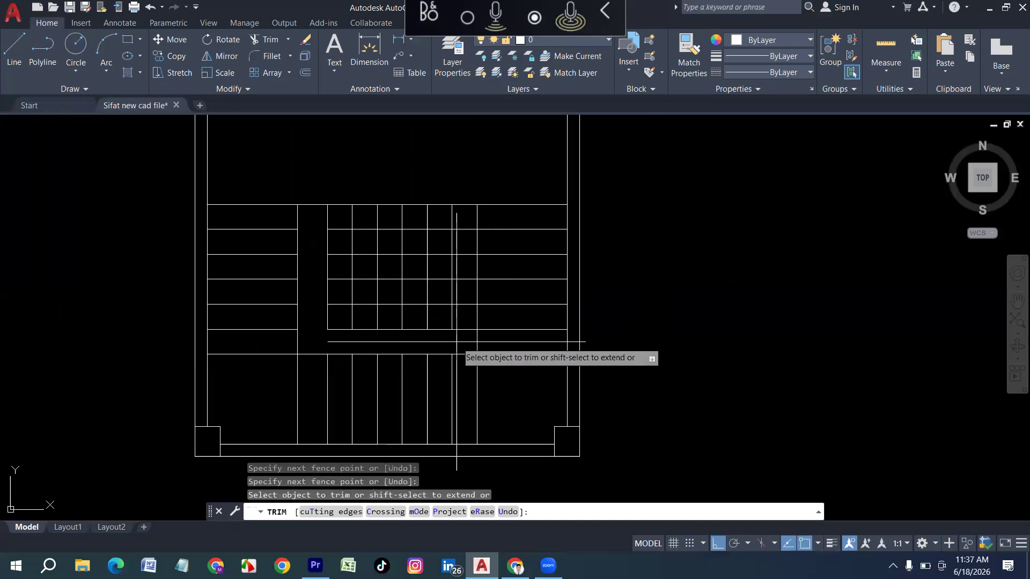
pyautogui.moveTo(460, 298)
pyautogui.mouseDown()
pyautogui.moveTo(457, 223)
pyautogui.moveTo(386, 214)
pyautogui.mouseUp()
pyautogui.moveTo(314, 220); pyautogui.dragTo(310, 221)
pyautogui.press('Escape')
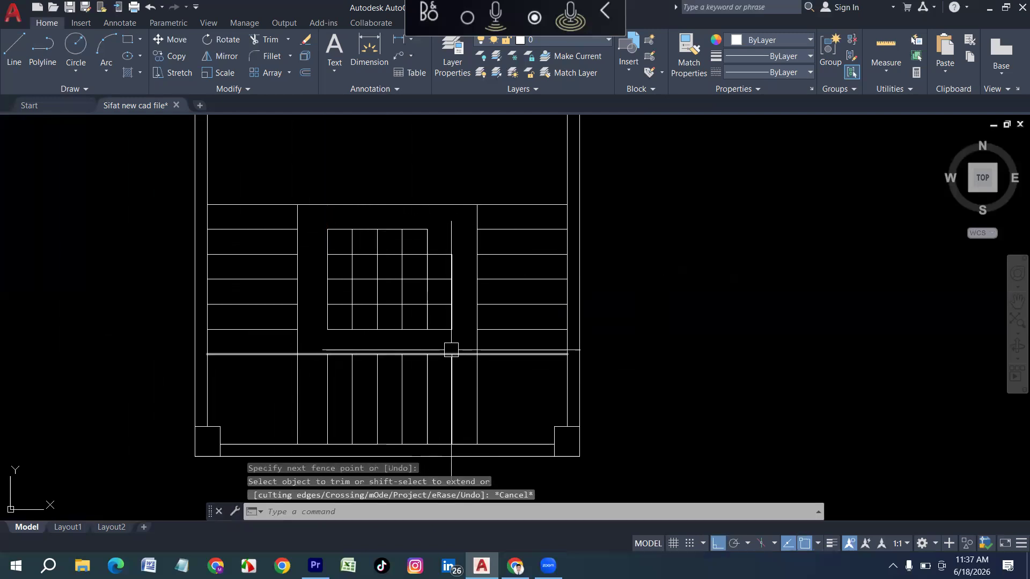
# Erase the leftover grid of tread segments inside the central stairwell.
pyautogui.moveTo(461, 342); pyautogui.dragTo(415, 338)
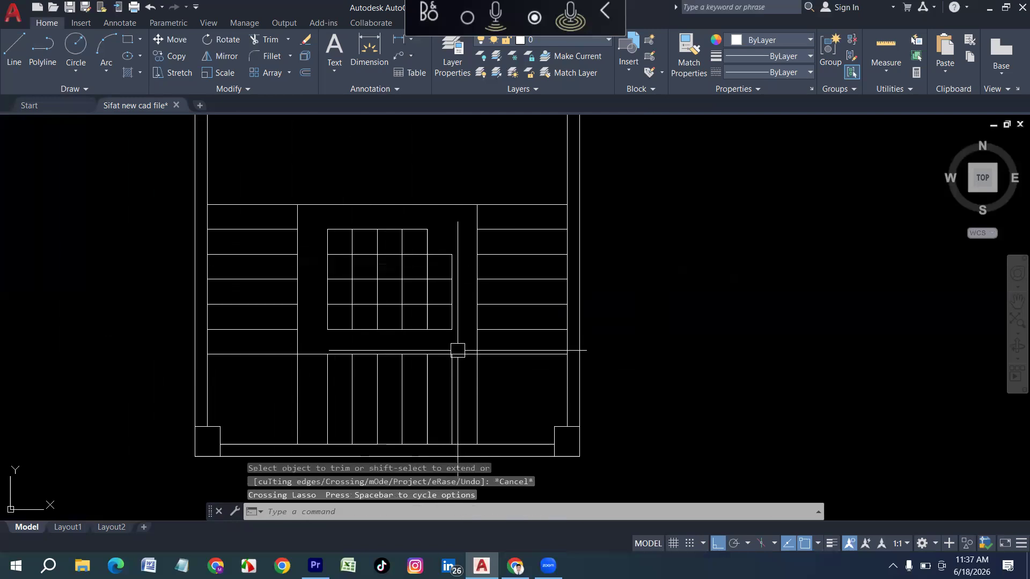
pyautogui.click(466, 346)
pyautogui.click(304, 216)
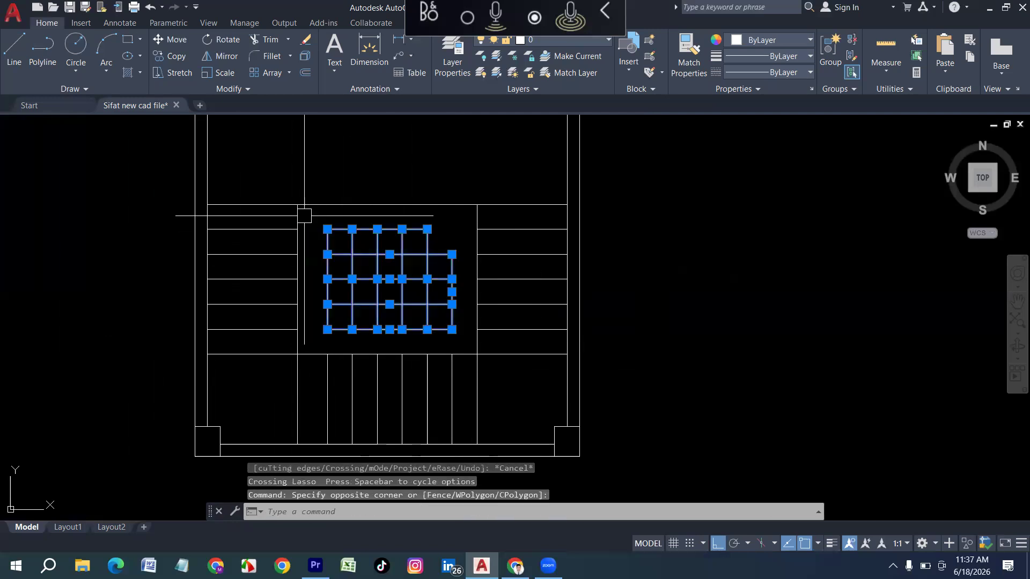
pyautogui.press('Delete')
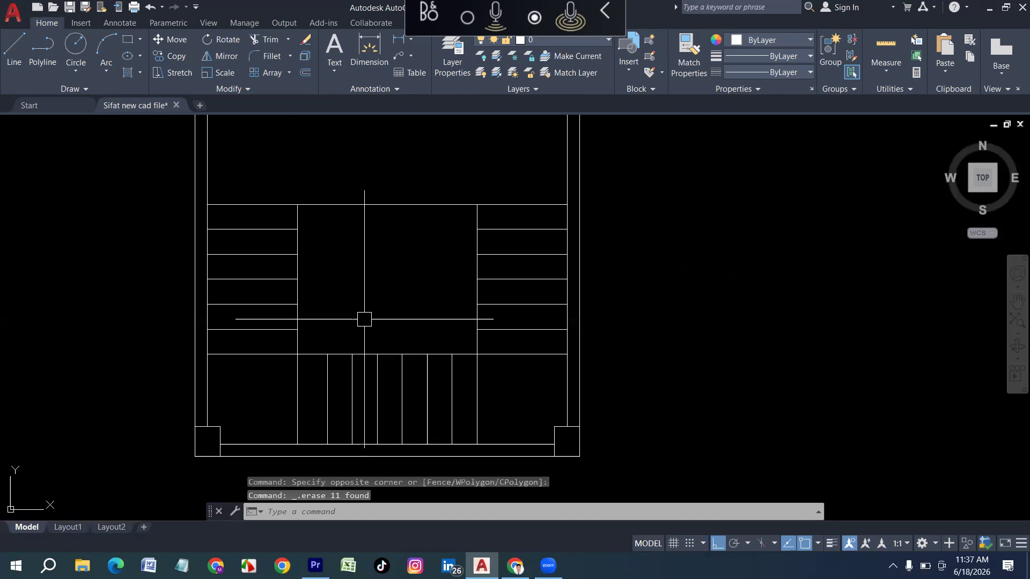
# Create a boundary polyline around the empty central stairwell.
pyautogui.write('bo')
pyautogui.press('Return')
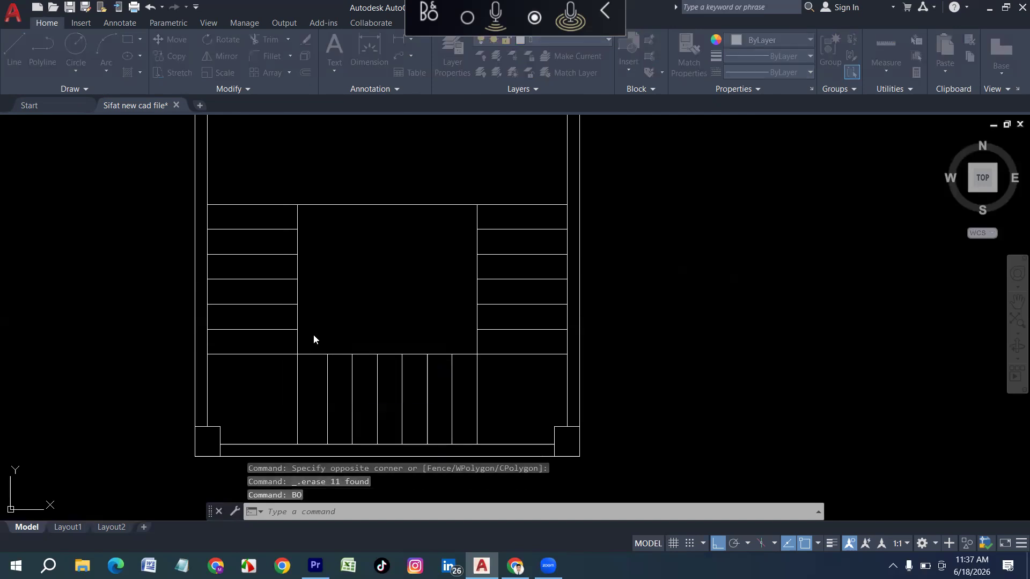
pyautogui.click(429, 167)
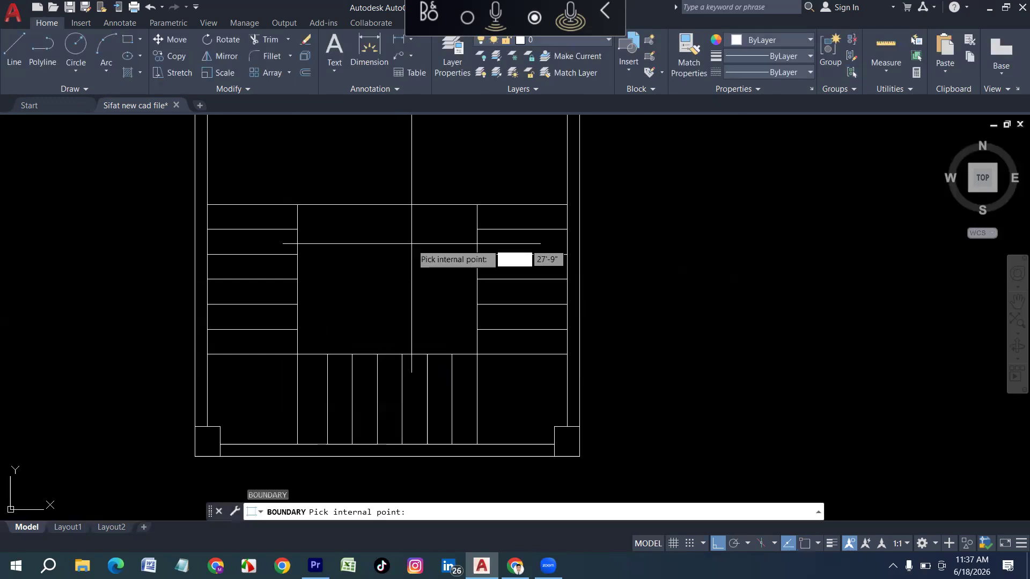
pyautogui.click(386, 284)
pyautogui.press('Return')
# Offset the central stairwell boundary 3" inward.
pyautogui.write('o')
pyautogui.press('Return')
pyautogui.write('3')
pyautogui.press('Return')
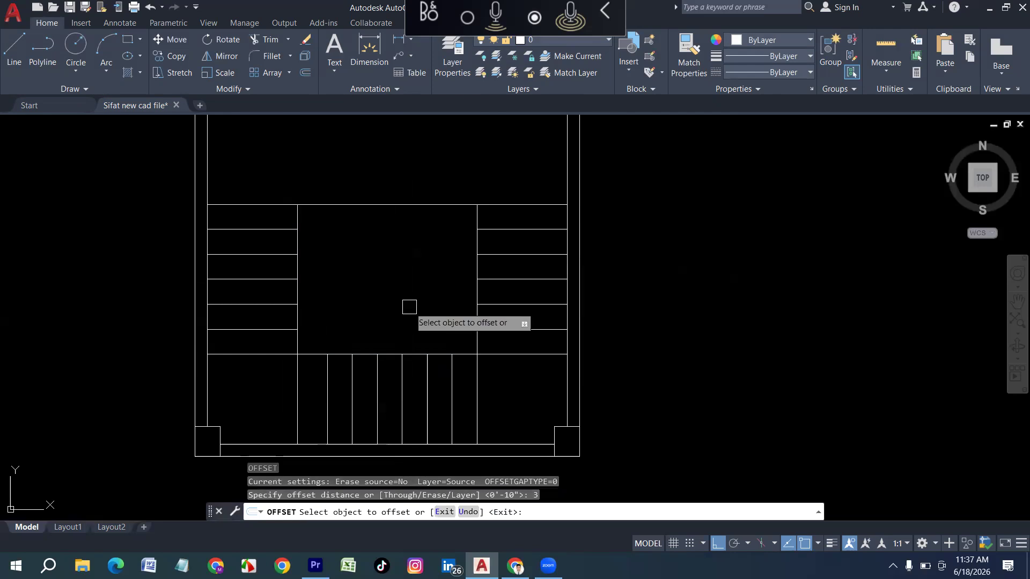
pyautogui.click(401, 206)
pyautogui.click(386, 281)
pyautogui.scroll(-4, 271, 269)
pyautogui.press('Escape')
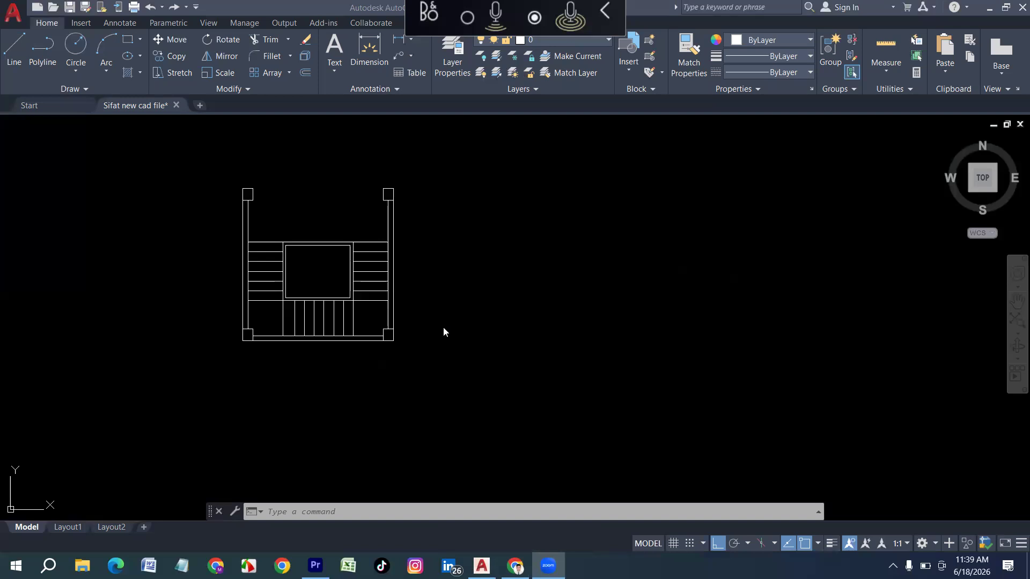
pyautogui.scroll(-6, 272, 338)
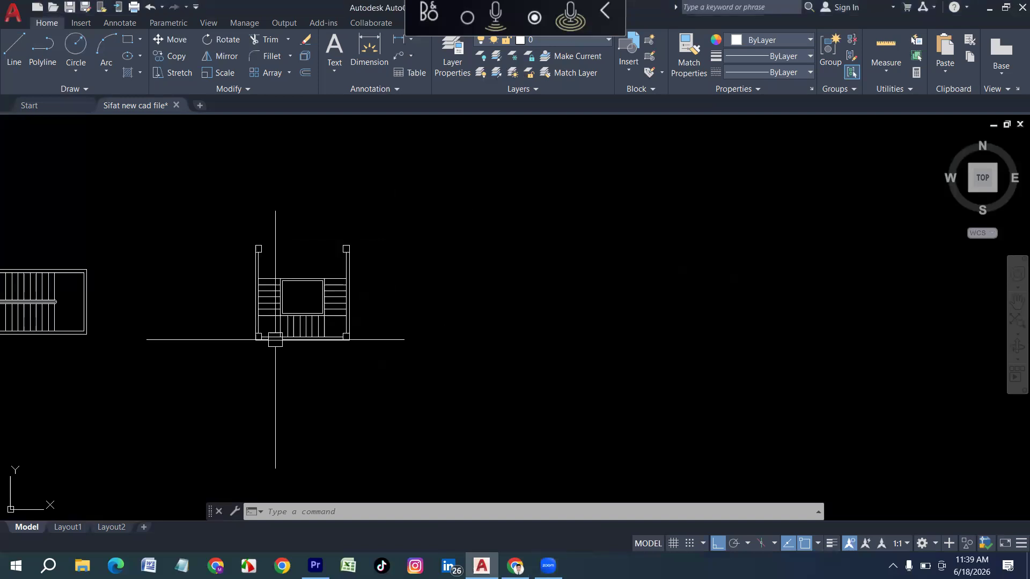
pyautogui.scroll(4, 372, 347)
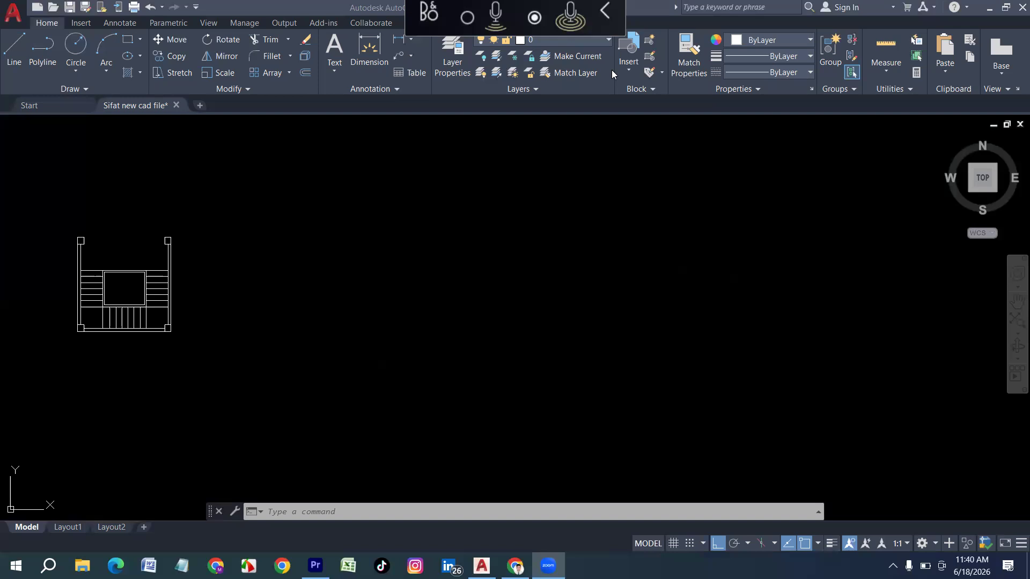
pyautogui.hotkey('ctrl', 'z')
pyautogui.click(311, 147)
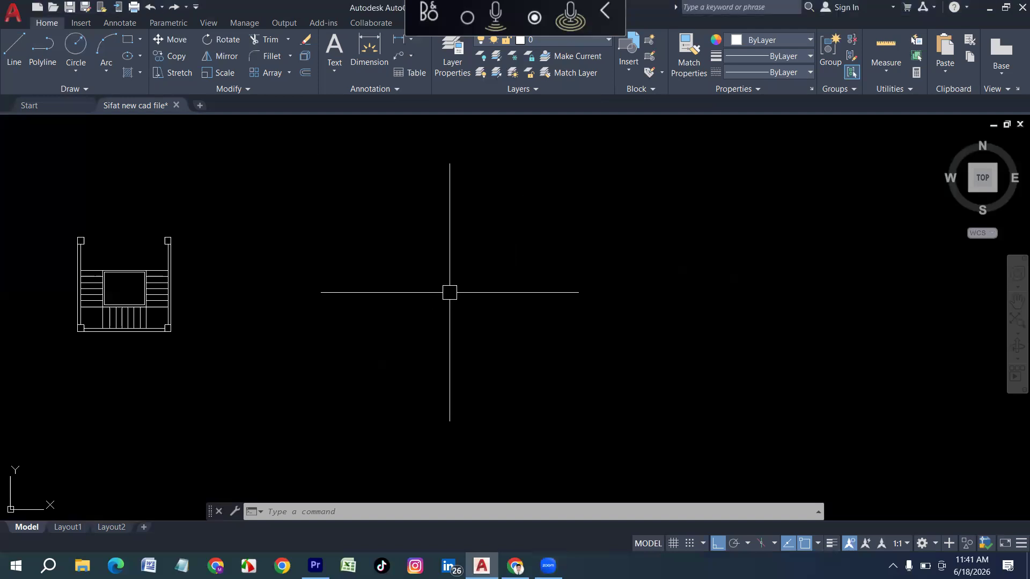
# Draw a circle with a 5' radius in the empty area to the right of the U-shaped staircase plan.
pyautogui.write('c')
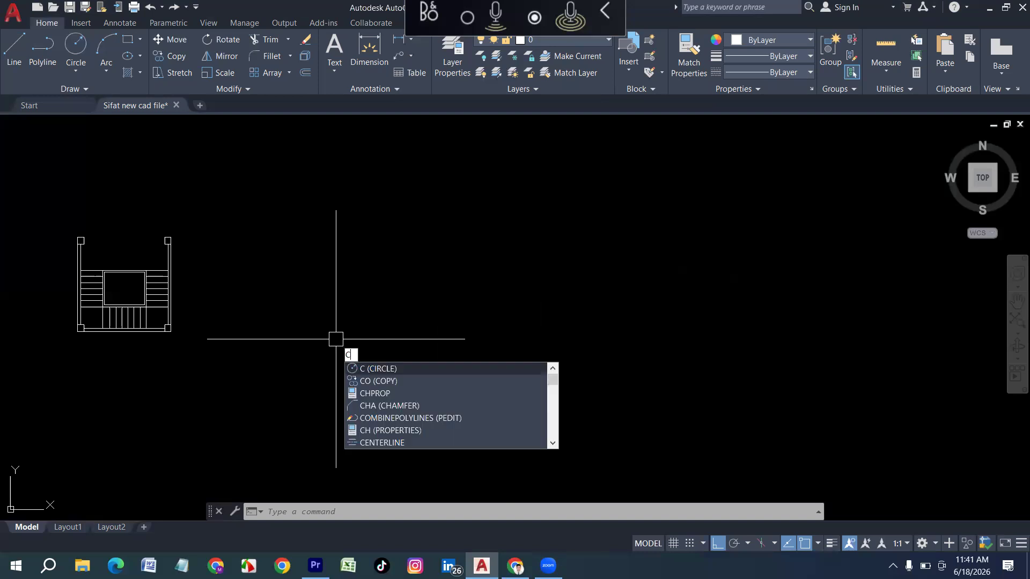
pyautogui.press('Return')
pyautogui.click(398, 288)
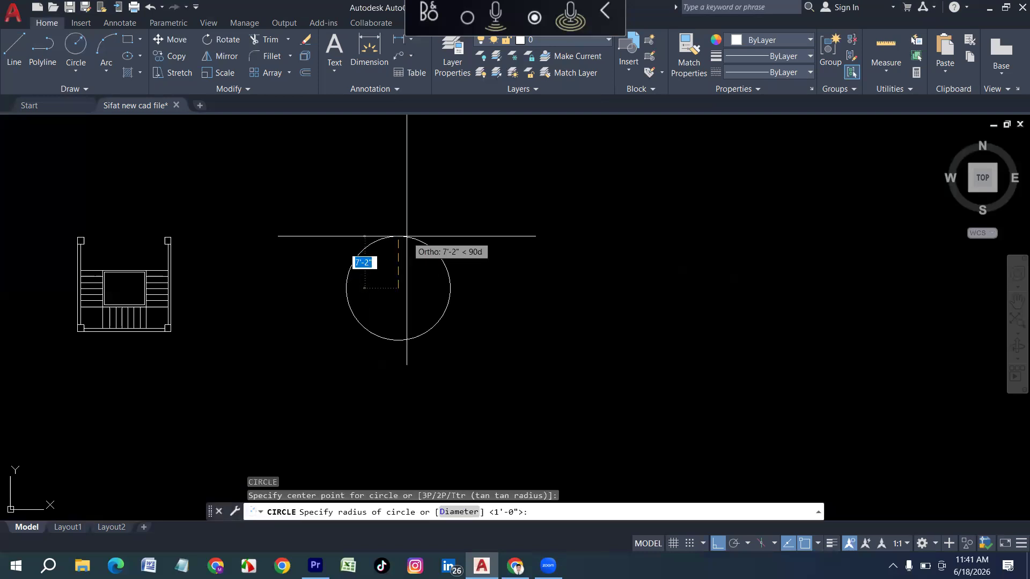
pyautogui.write("5'")
pyautogui.press('Return')
# Offset the circle 5' outward to form a larger concentric circle.
pyautogui.scroll(2, 480, 286)
pyautogui.write('o')
pyautogui.press('Return')
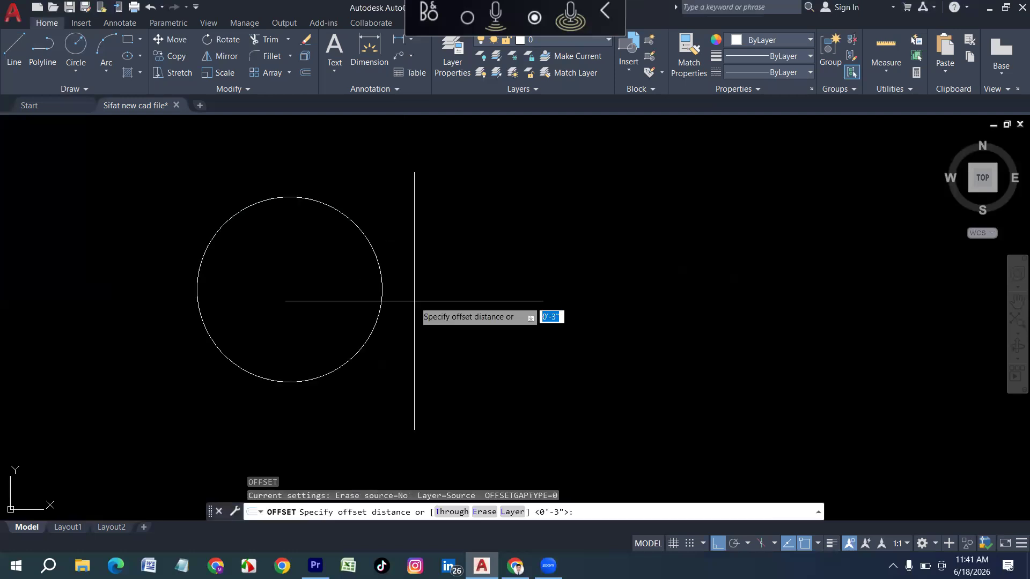
pyautogui.write("5'")
pyautogui.press('Return')
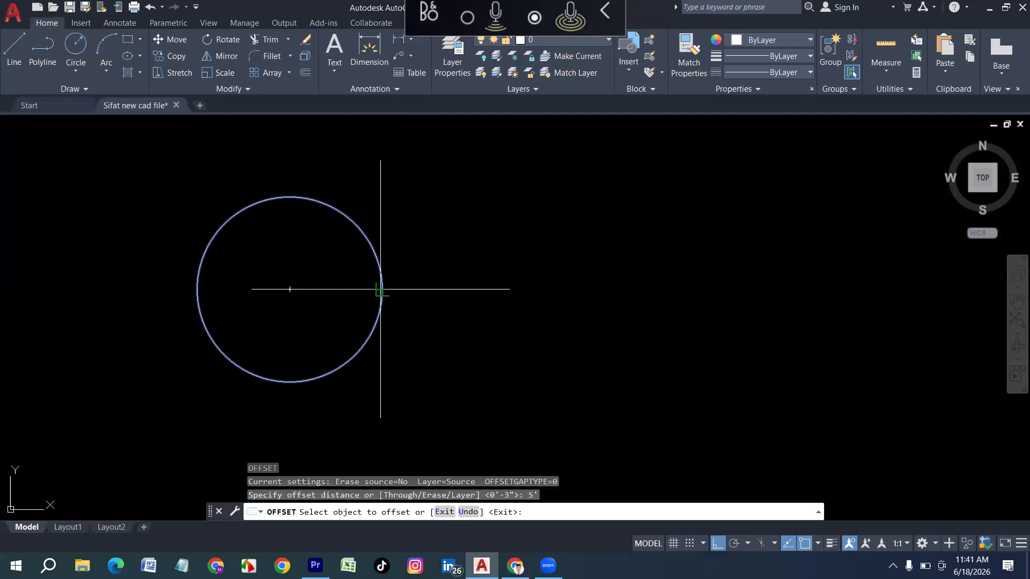
pyautogui.click(382, 292)
pyautogui.click(460, 275)
pyautogui.scroll(-5, 455, 285)
pyautogui.scroll(3, 424, 305)
pyautogui.press('Escape')
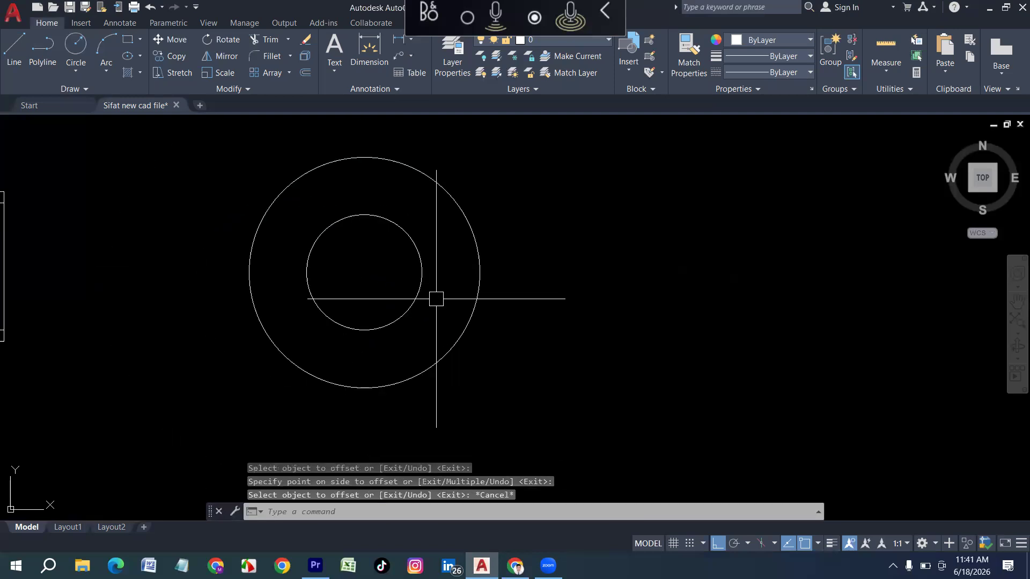
# Draw a horizontal diameter line across the outer circle from its left quadrant to its right quadrant.
pyautogui.write('l')
pyautogui.press('Return')
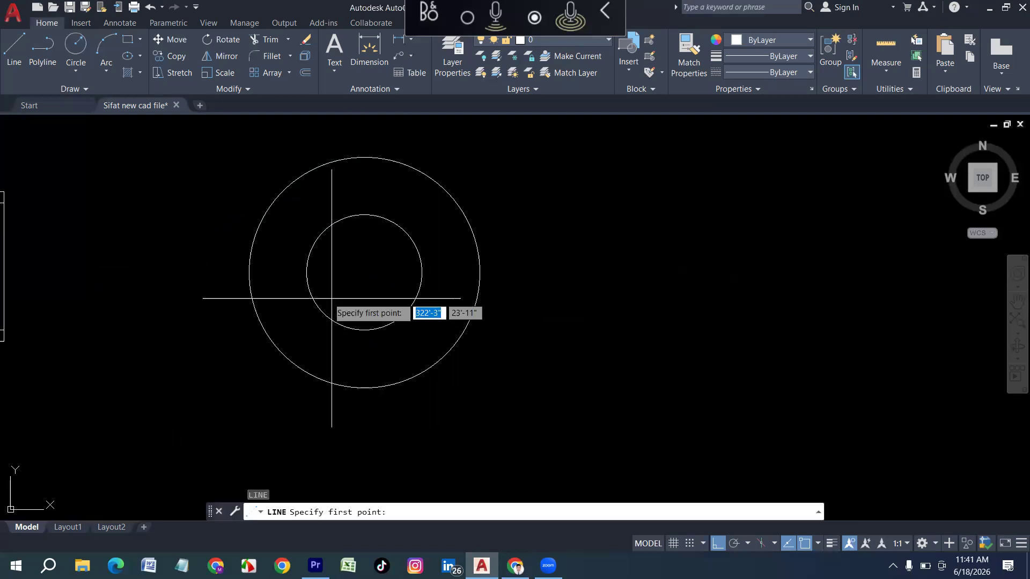
pyautogui.click(249, 273)
pyautogui.click(479, 272)
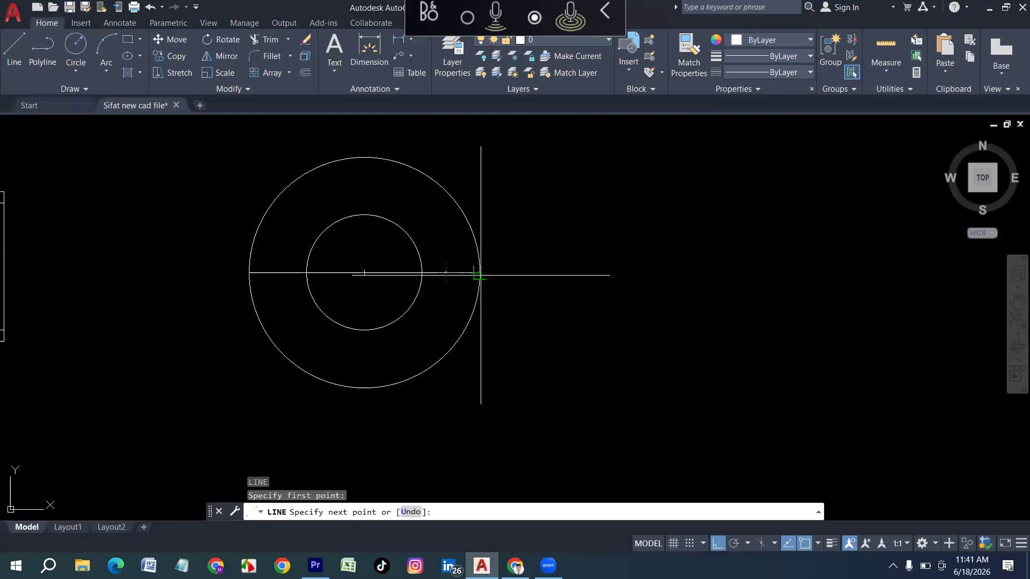
pyautogui.press('Return')
# Trim away the lower halves of both circles and the part of the diameter line inside the inner circle.
pyautogui.write('tr')
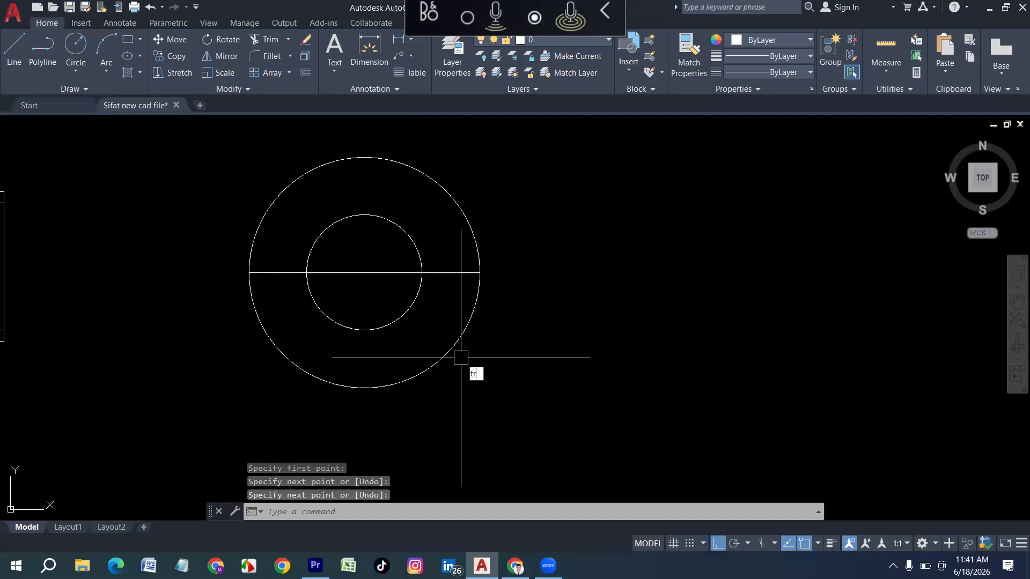
pyautogui.press('Return')
pyautogui.moveTo(501, 344); pyautogui.dragTo(378, 300)
pyautogui.click(374, 303)
pyautogui.click(364, 263)
pyautogui.press('Escape')
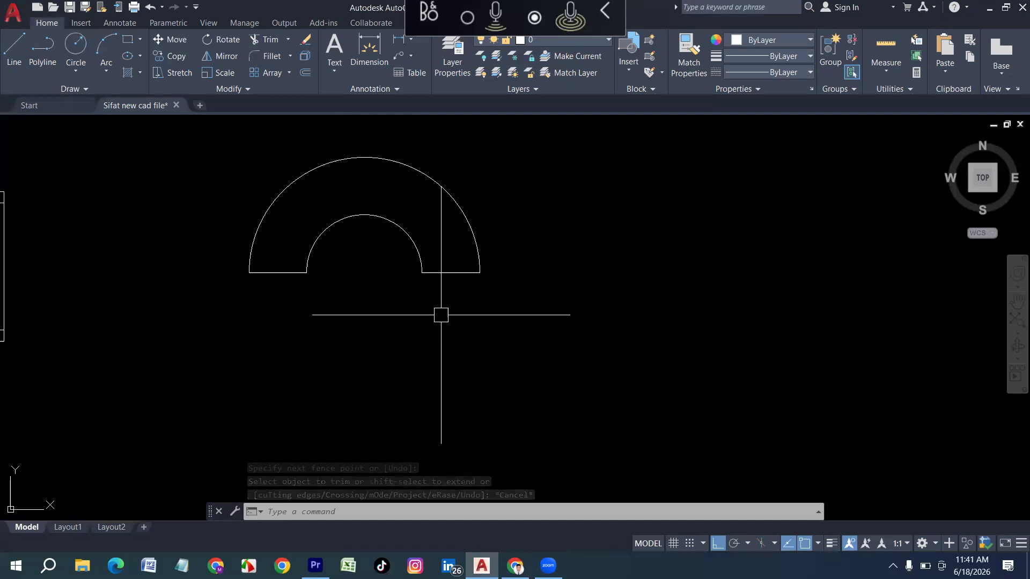
# Try a path array of the right end line along the inner arc, and undo it.
pyautogui.click(443, 277)
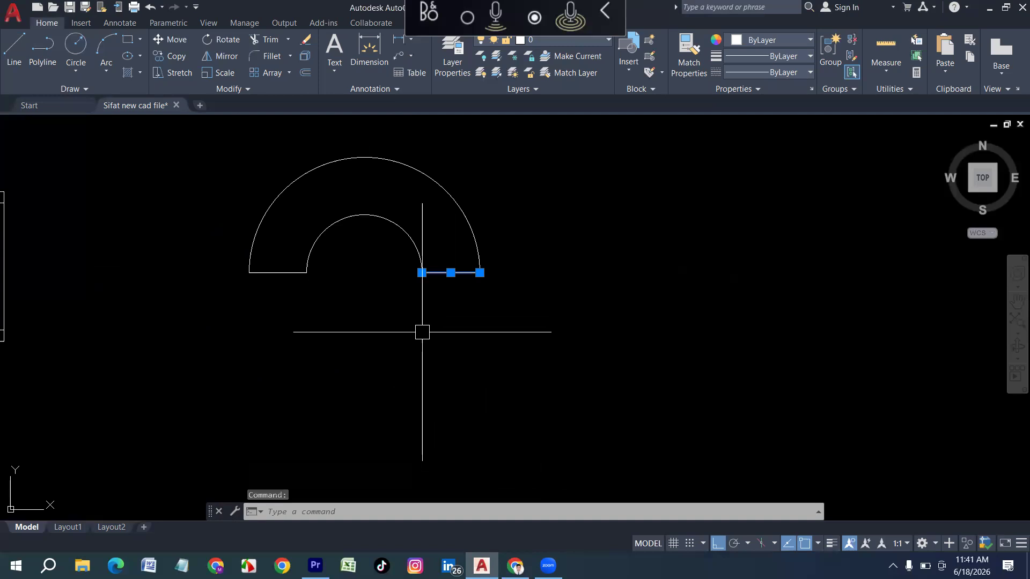
pyautogui.write('ar')
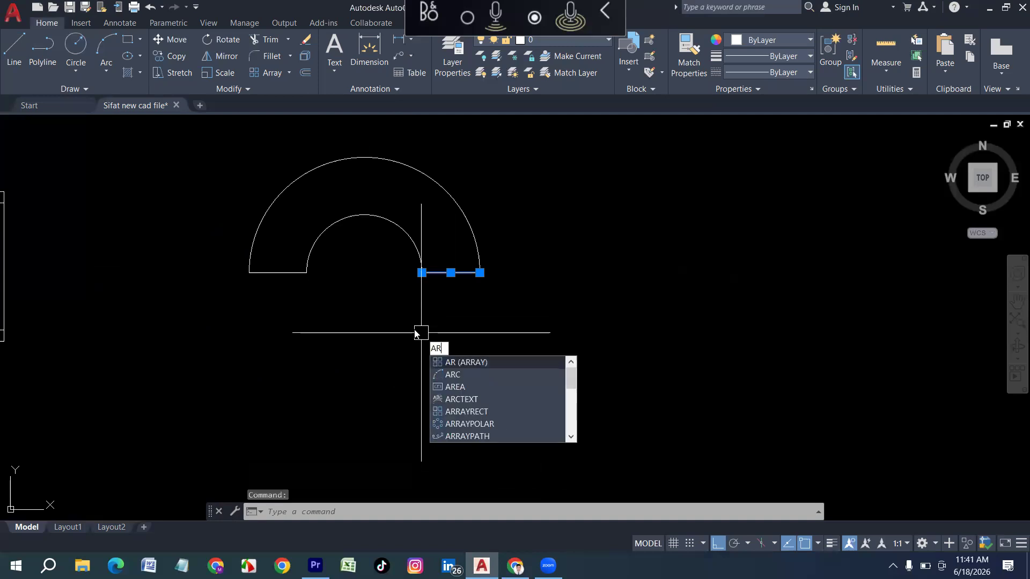
pyautogui.press('Return')
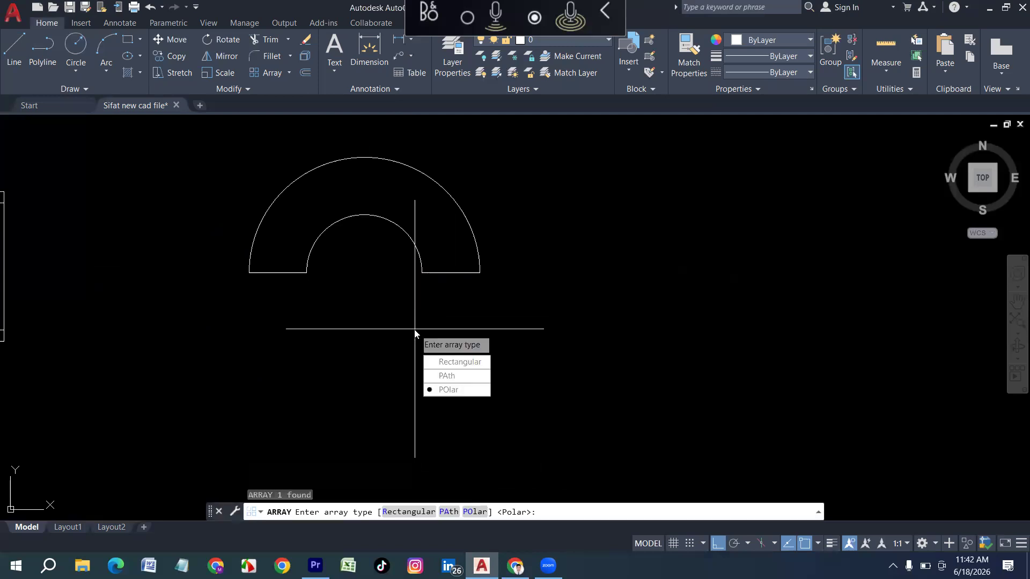
pyautogui.click(449, 376)
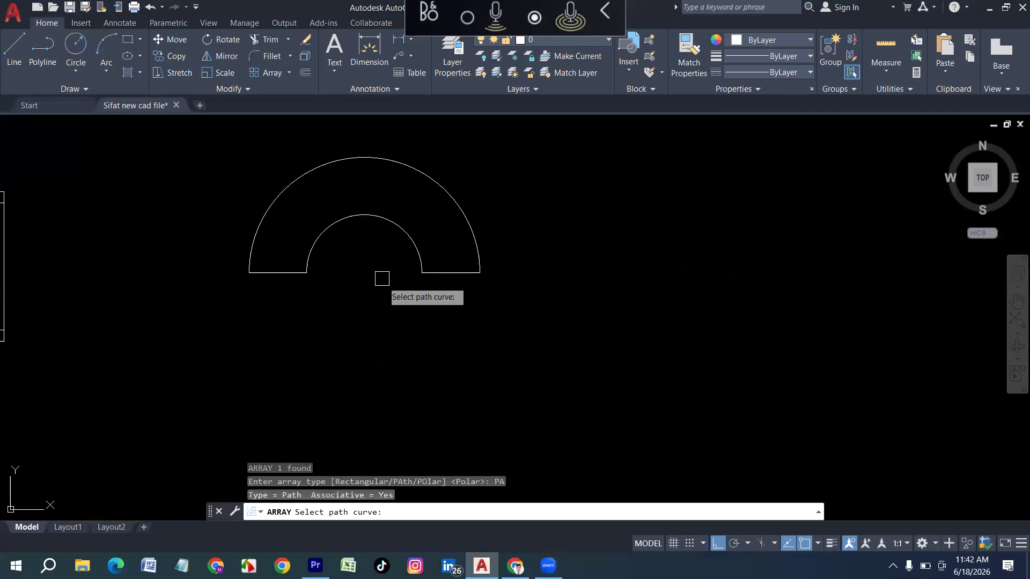
pyautogui.click(362, 218)
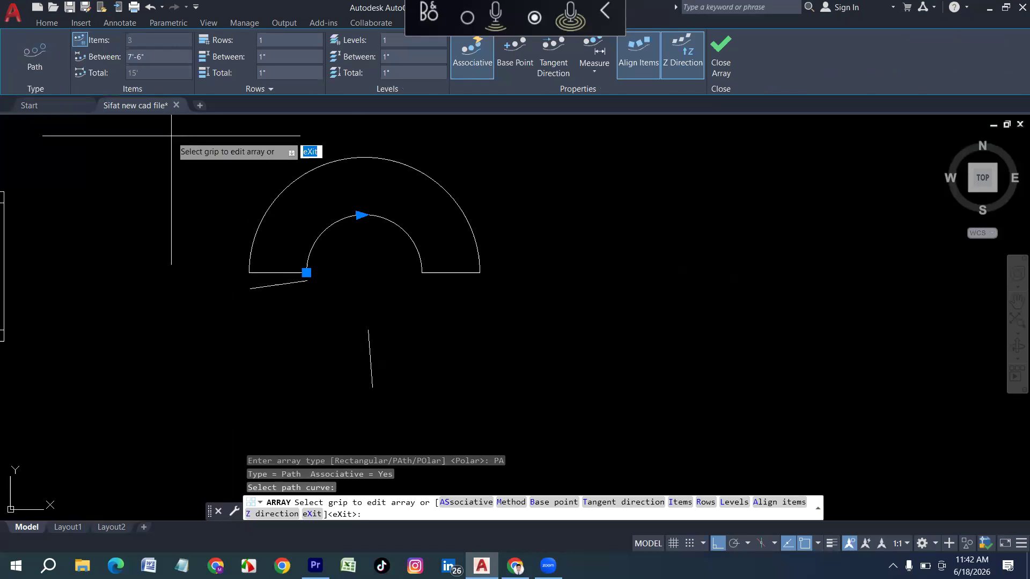
pyautogui.scroll(-2, 306, 350)
pyautogui.scroll(2, 370, 250)
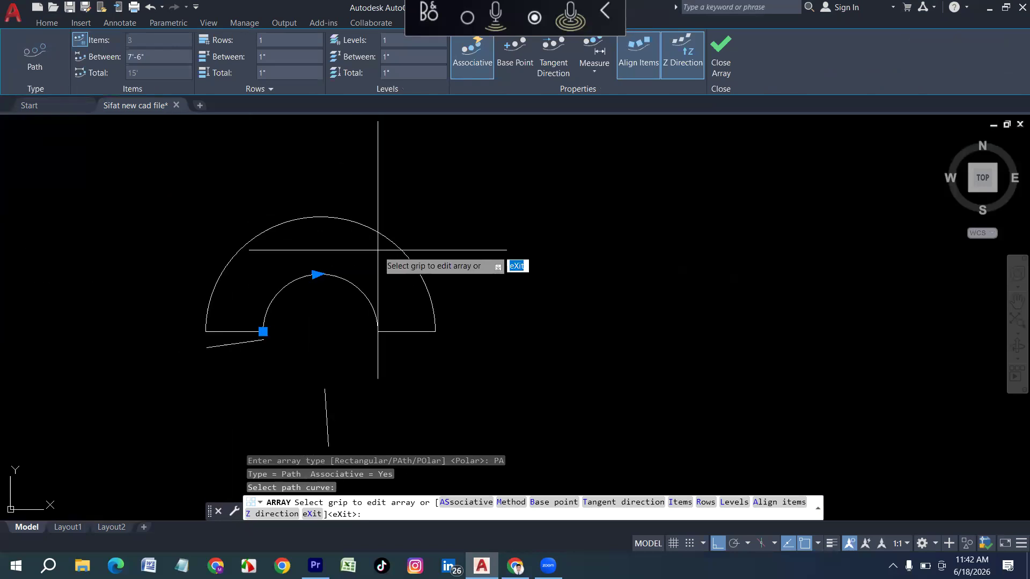
pyautogui.moveTo(370, 260); pyautogui.dragTo(363, 298, button='middle')
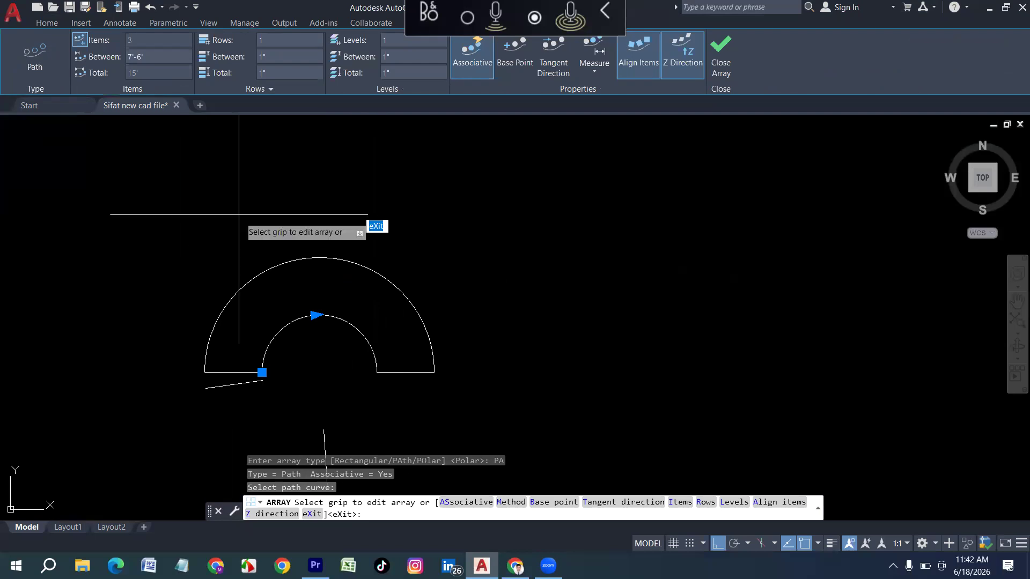
pyautogui.scroll(-2, 253, 221)
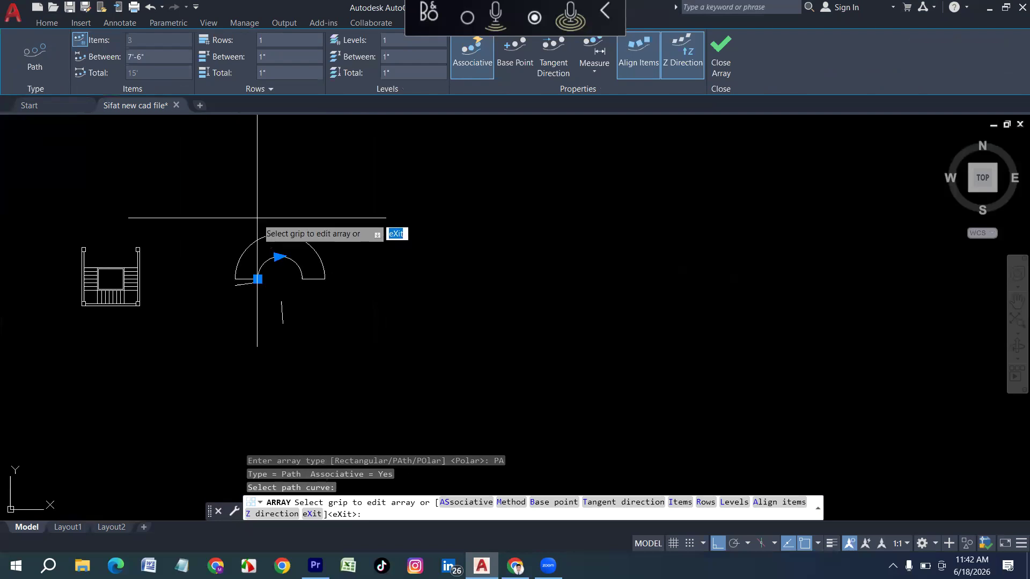
pyautogui.press('Escape')
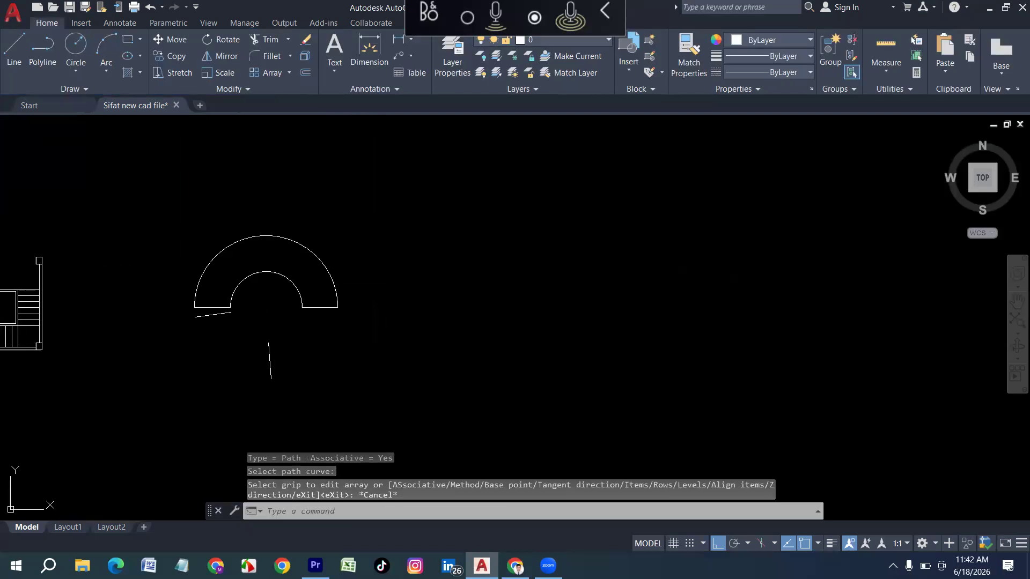
pyautogui.hotkey('ctrl', 'z')
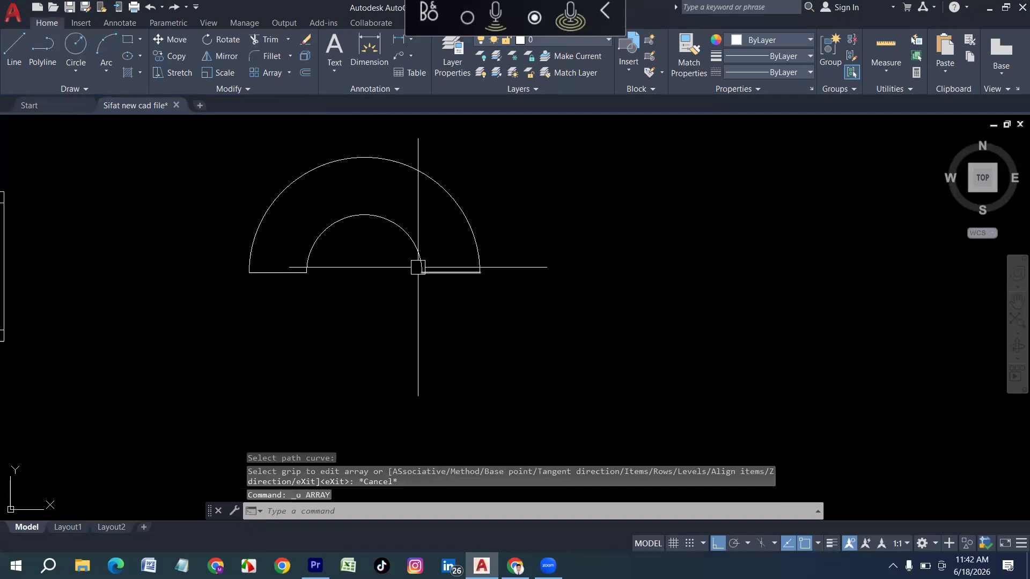
# Try a path array of the right end line along the outer arc, and undo it.
pyautogui.click(443, 272)
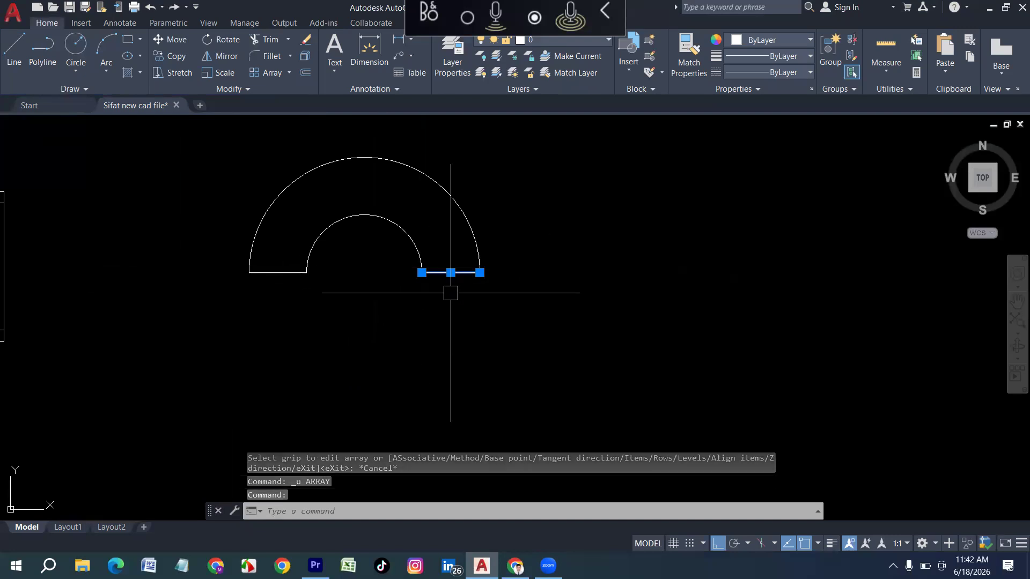
pyautogui.write('ar')
pyautogui.press('Return')
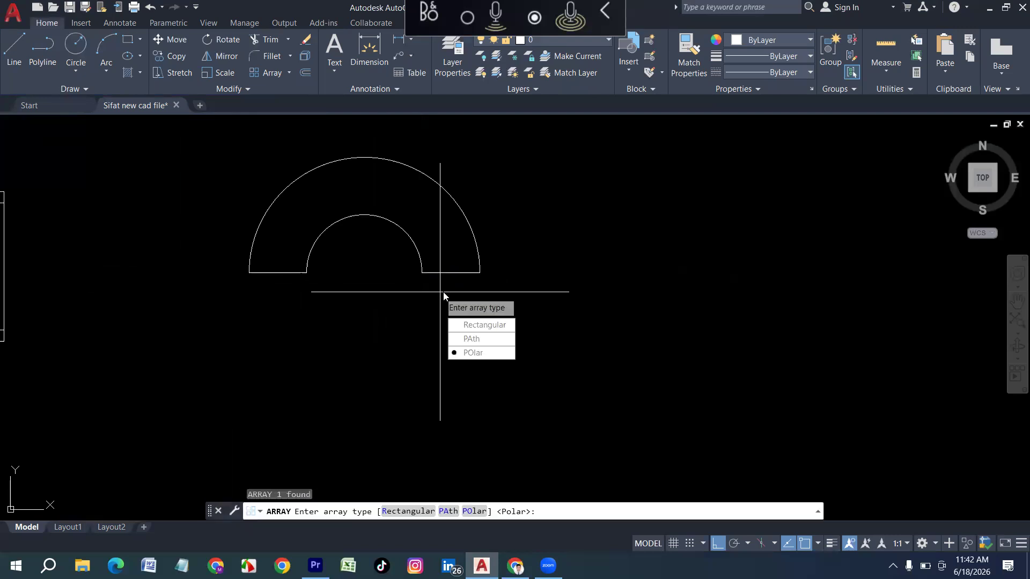
pyautogui.click(483, 344)
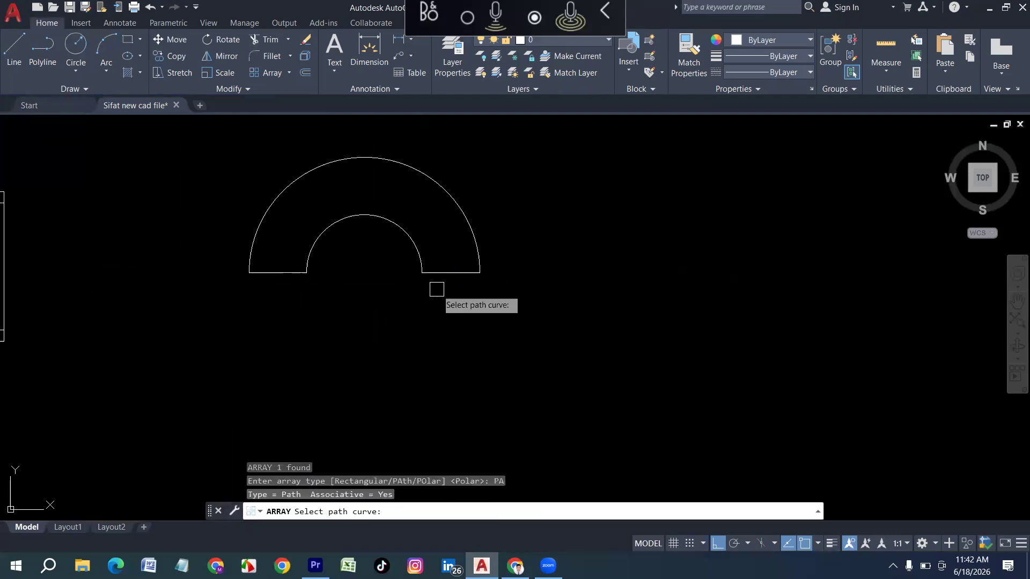
pyautogui.click(417, 170)
pyautogui.press('Escape')
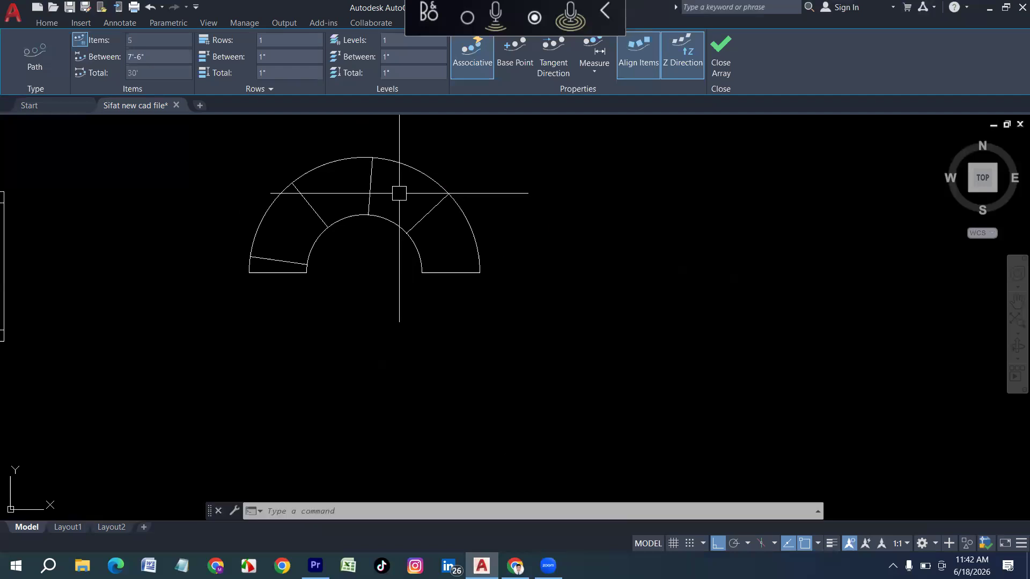
pyautogui.hotkey('ctrl', 'z')
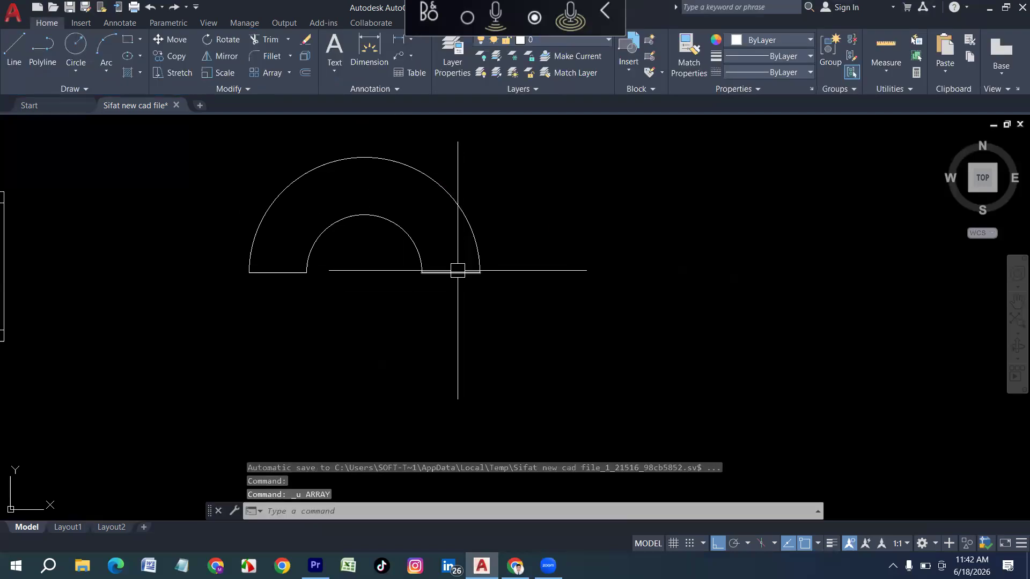
# Create a path array of the right end line along the outer arc of the half ring.
pyautogui.click(457, 273)
pyautogui.press('Return')
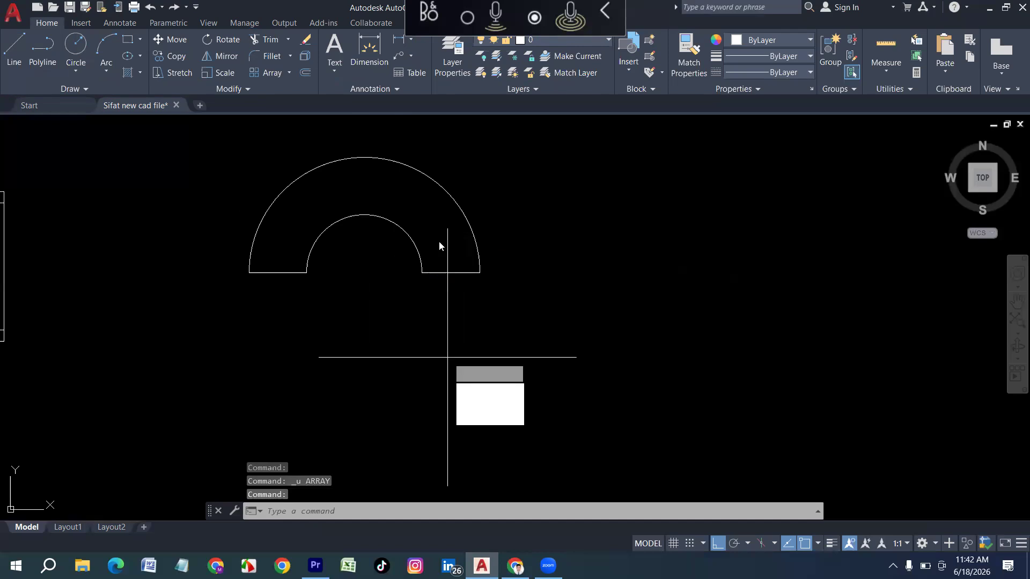
pyautogui.click(497, 410)
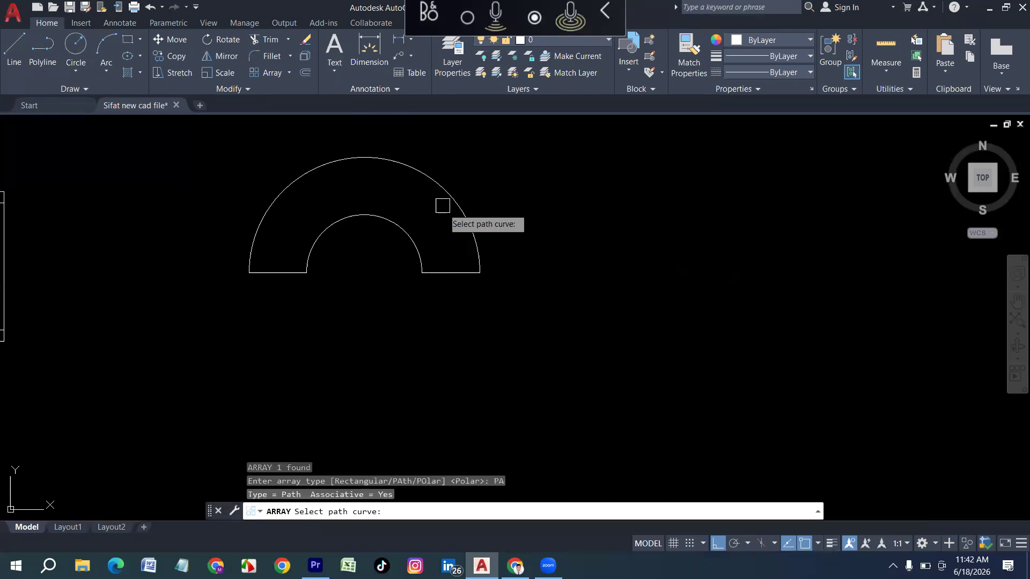
pyautogui.click(437, 184)
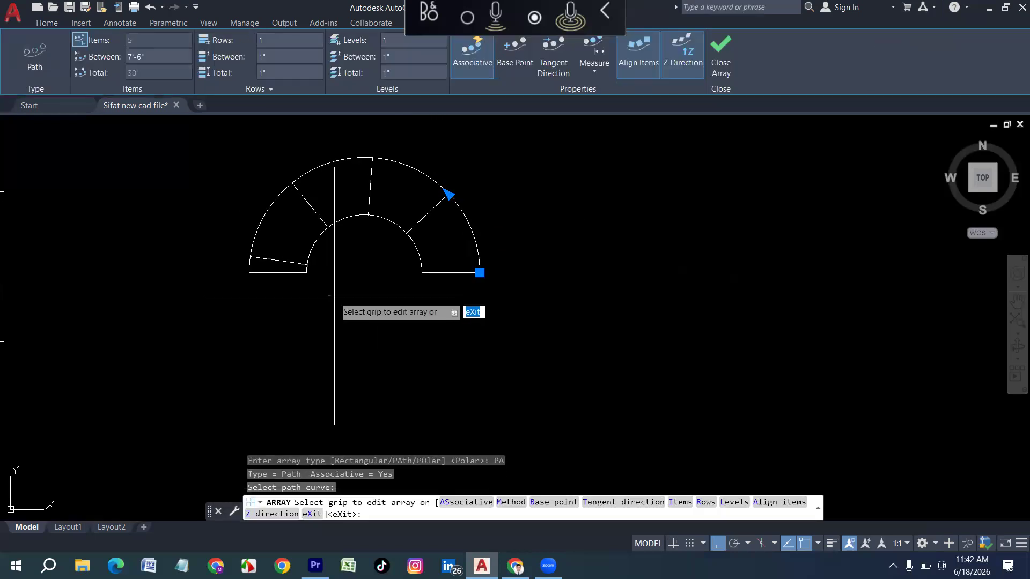
pyautogui.press('Return')
# Set the path array's item spacing to 10" and close its quick properties.
pyautogui.click(374, 182)
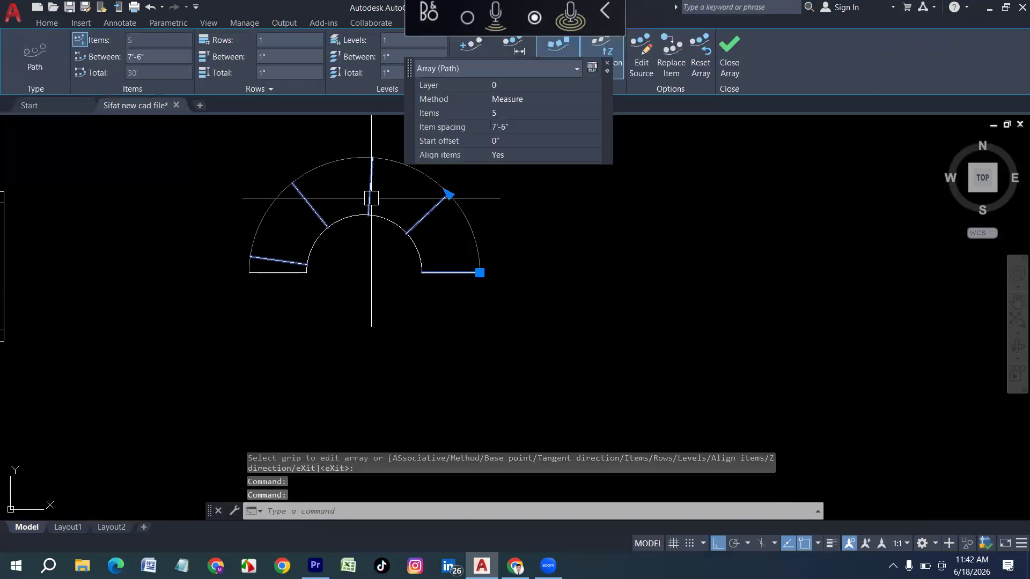
pyautogui.click(520, 127)
pyautogui.write('10')
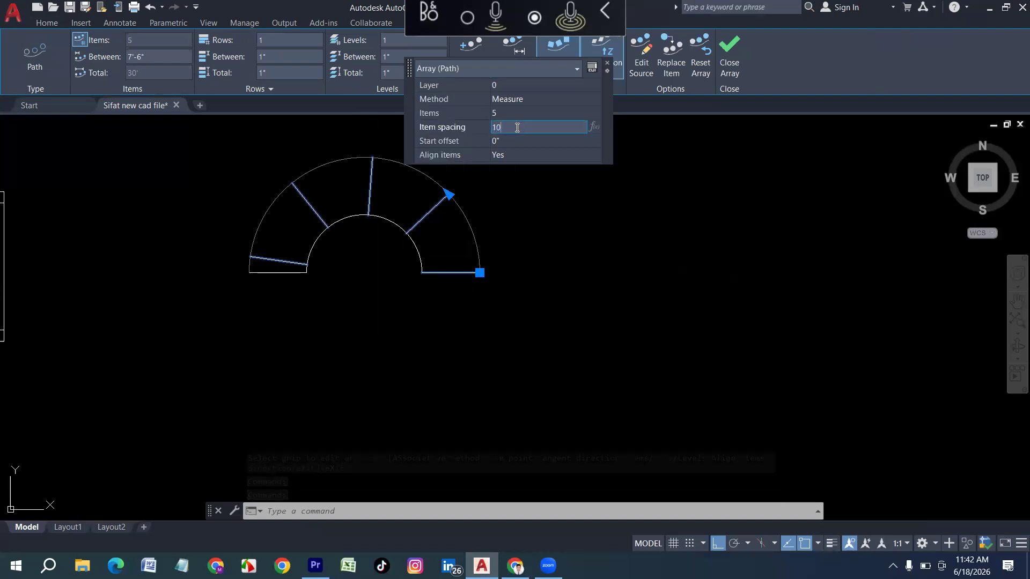
pyautogui.press('Tab')
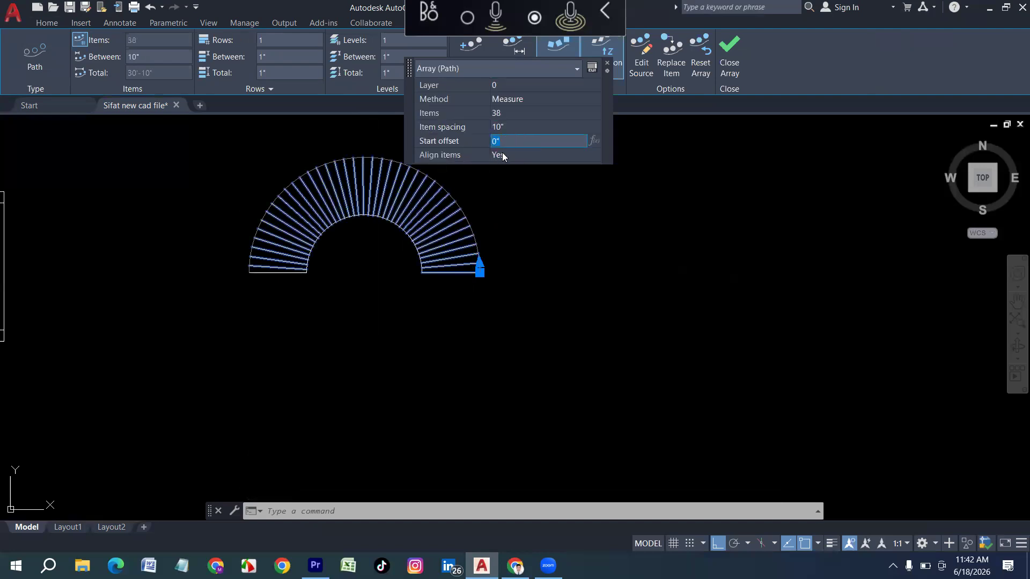
pyautogui.click(509, 115)
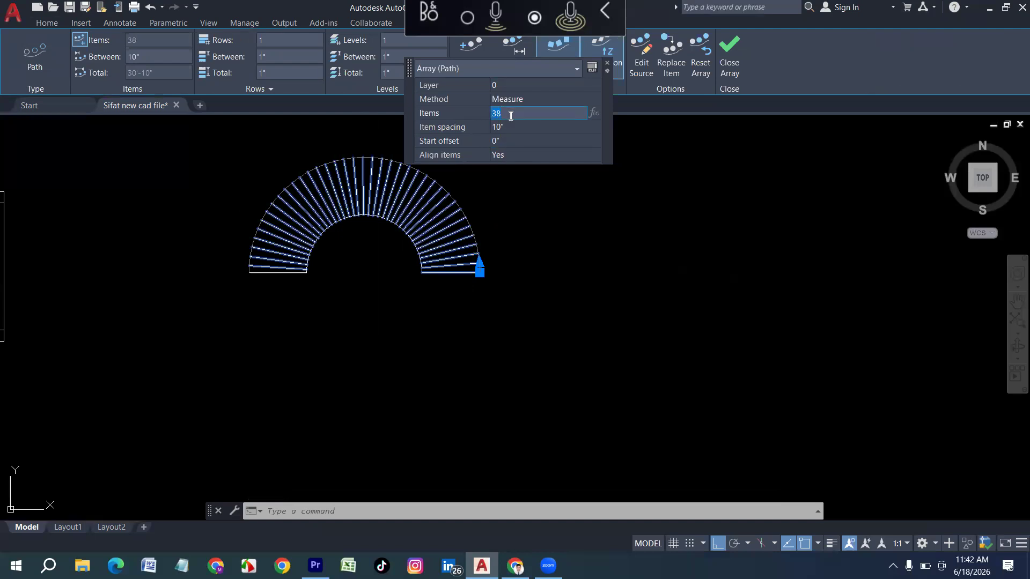
pyautogui.click(501, 129)
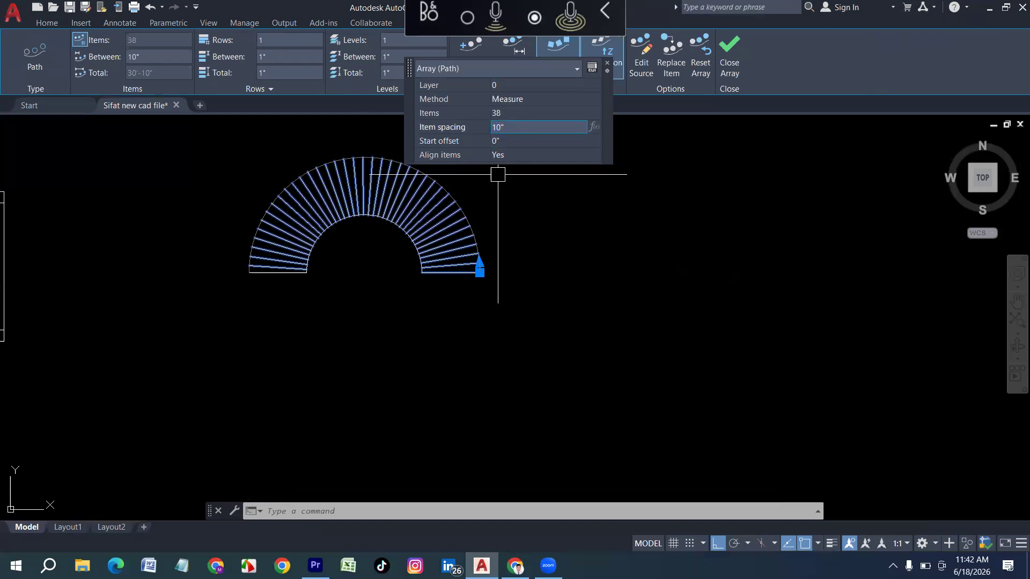
pyautogui.scroll(-2, 307, 326)
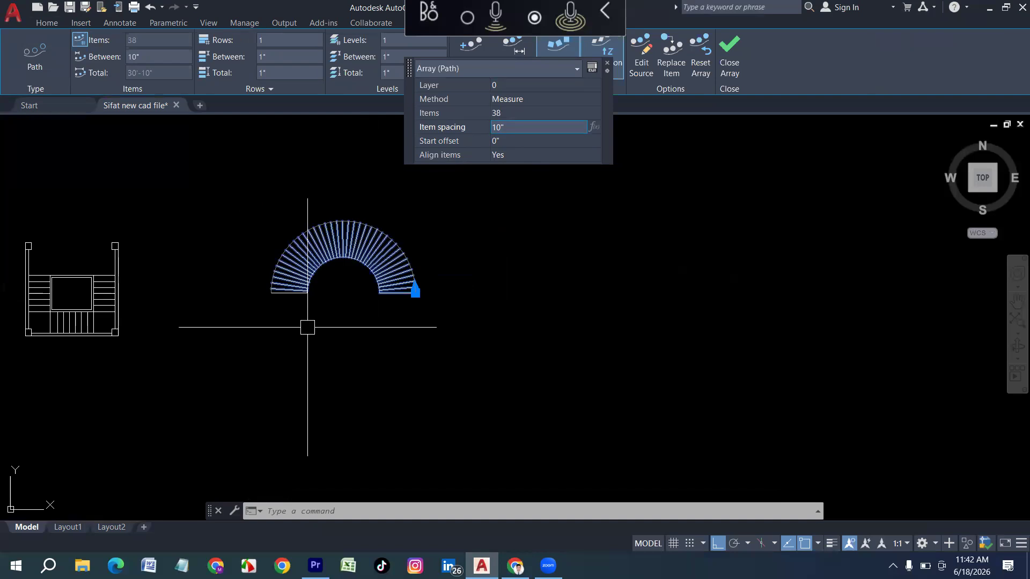
pyautogui.moveTo(412, 63)
pyautogui.mouseDown()
pyautogui.moveTo(367, 155)
pyautogui.moveTo(276, 161)
pyautogui.mouseUp()
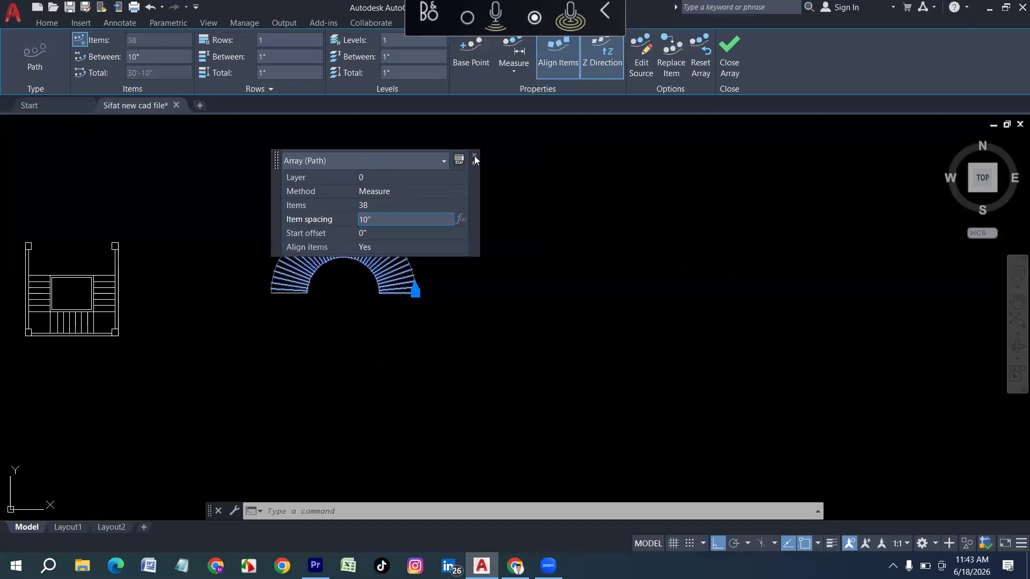
pyautogui.click(474, 158)
pyautogui.press('Escape')
# Delete the whole semicircular stair, including both arcs, the end lines and the arrayed treads.
pyautogui.click(443, 368)
pyautogui.click(262, 205)
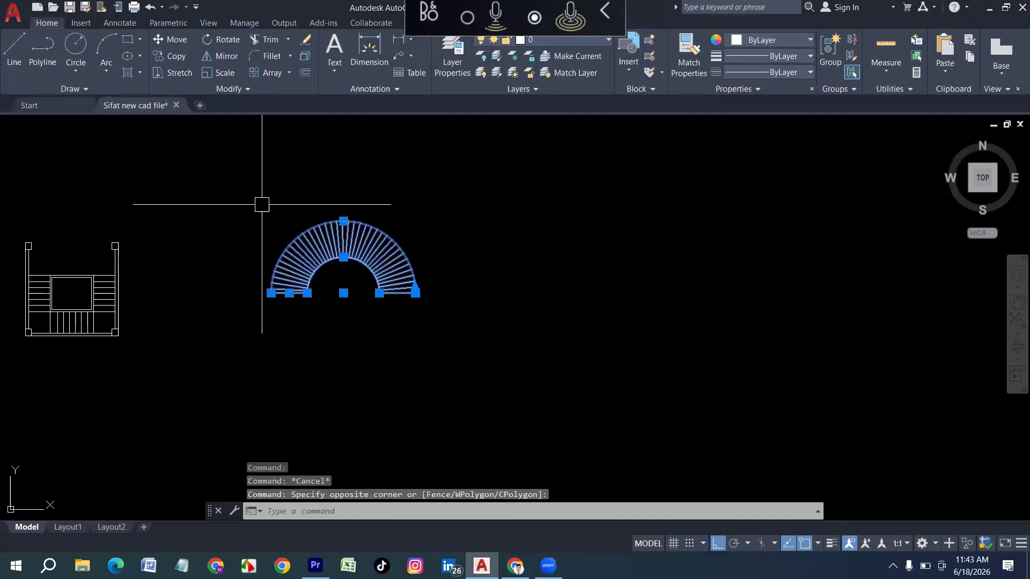
pyautogui.press('Delete')
# Draw a new circle with a 5' radius in the empty area to the right of the U-shaped staircase plan.
pyautogui.press('Return')
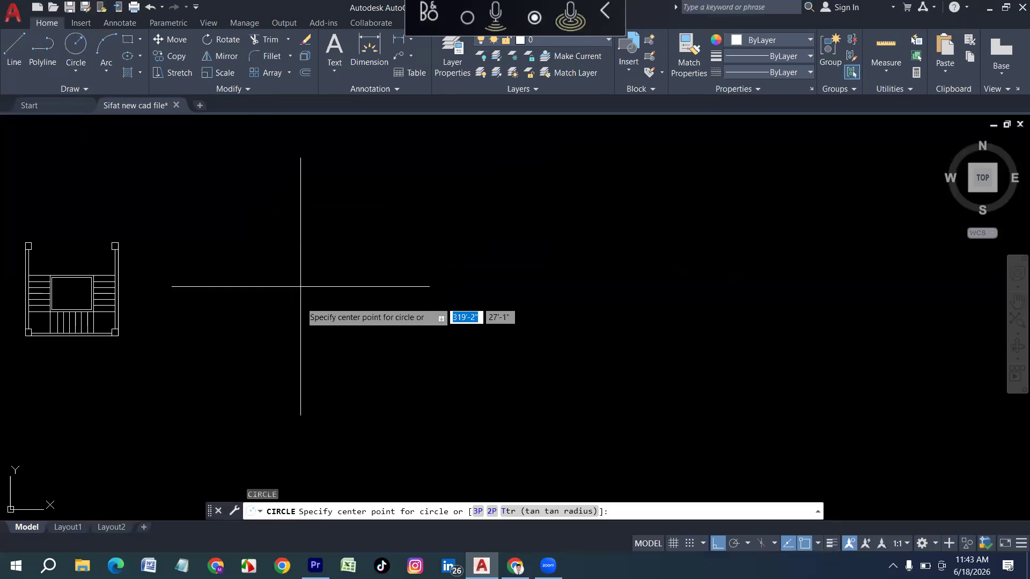
pyautogui.click(318, 305)
pyautogui.write("5'")
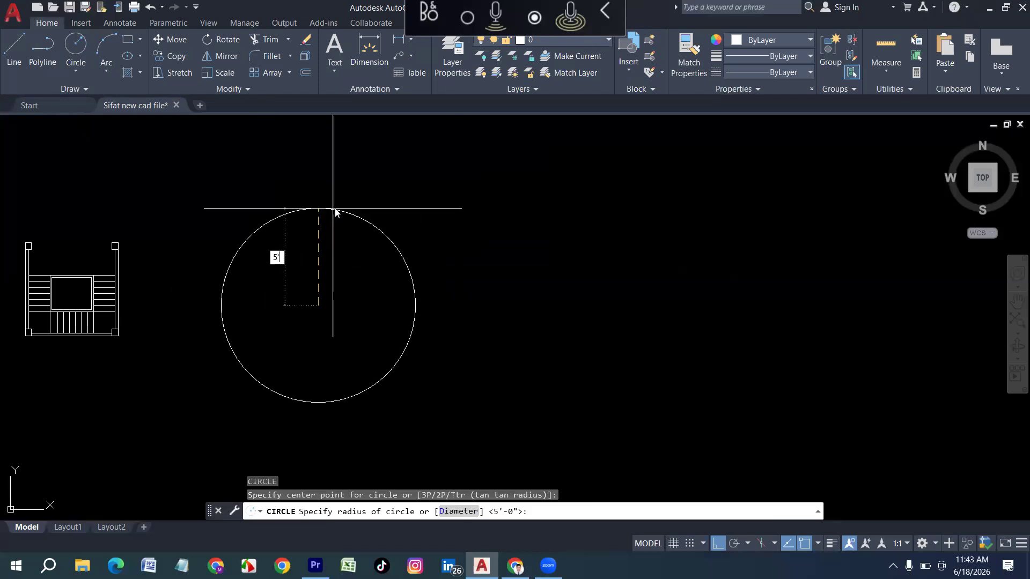
pyautogui.press('Return')
# Offset the new circle 5' outward to form a larger concentric circle.
pyautogui.write('o')
pyautogui.press('Return')
pyautogui.write("5'")
pyautogui.press('Return')
pyautogui.click(356, 302)
pyautogui.click(405, 301)
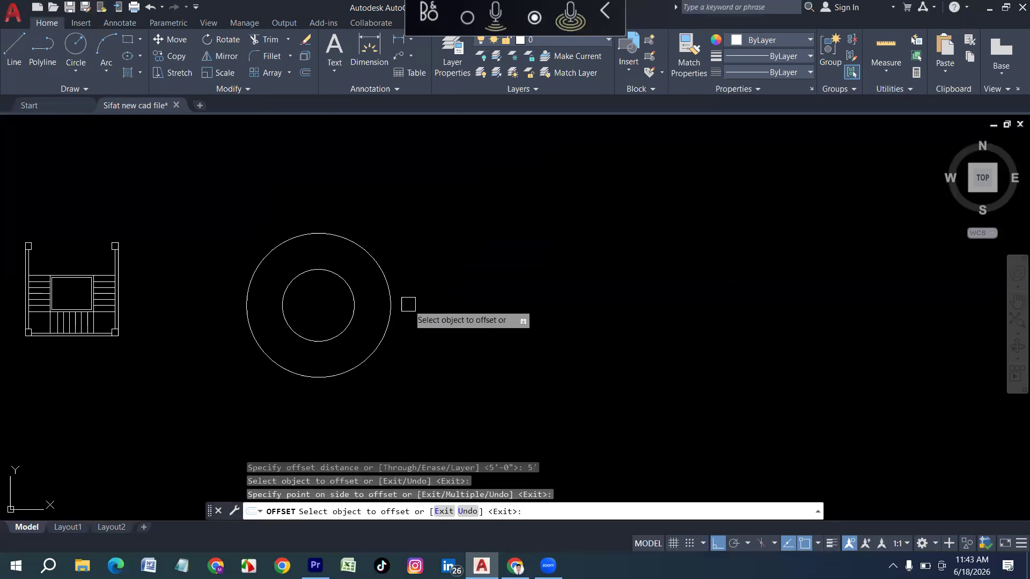
pyautogui.press('Escape')
# Draw a horizontal line through the centre of the circles, spanning the outer circle from its left to its right quadrant.
pyautogui.write('l')
pyautogui.press('Return')
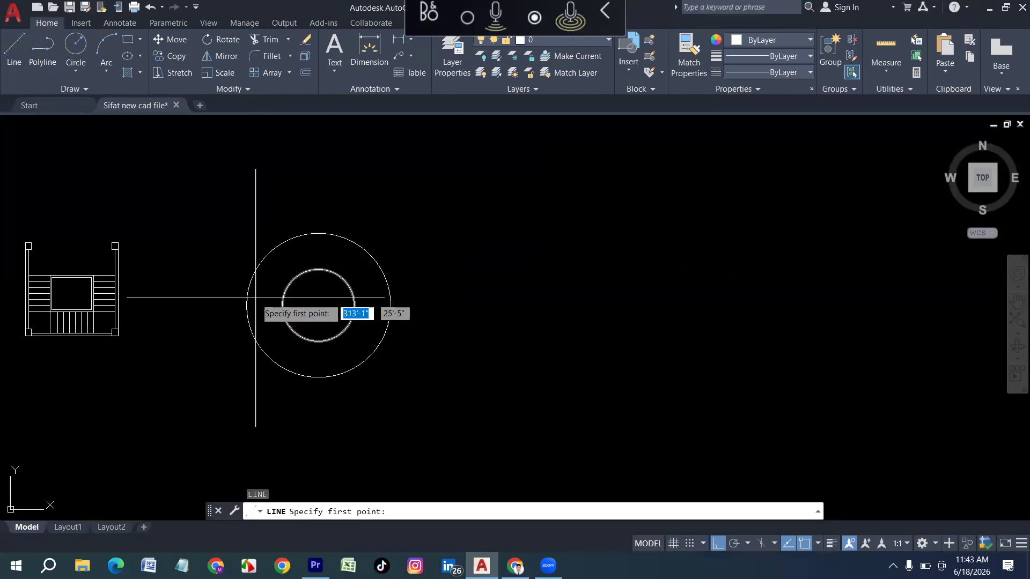
pyautogui.click(245, 305)
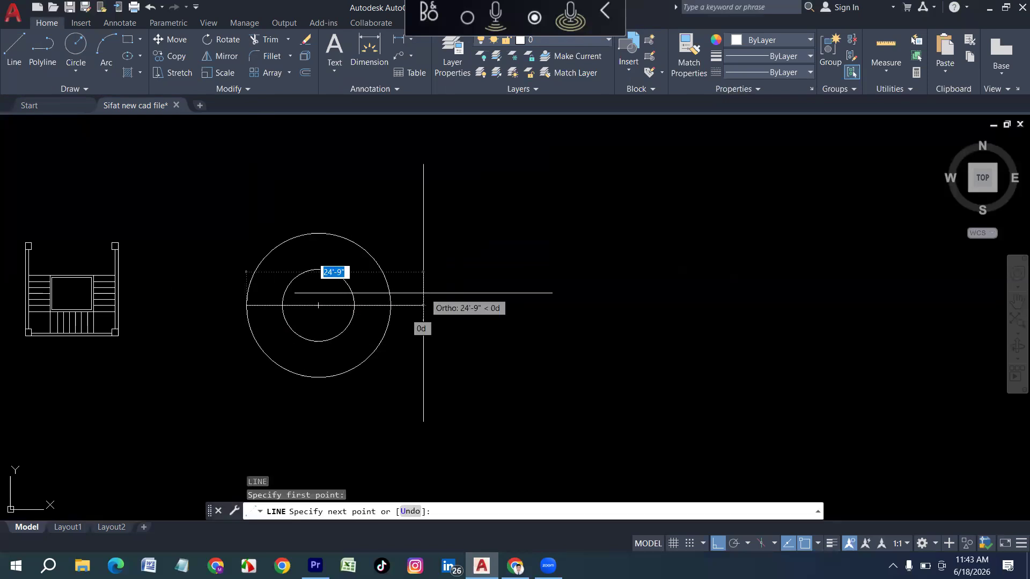
pyautogui.click(391, 304)
pyautogui.press('Return')
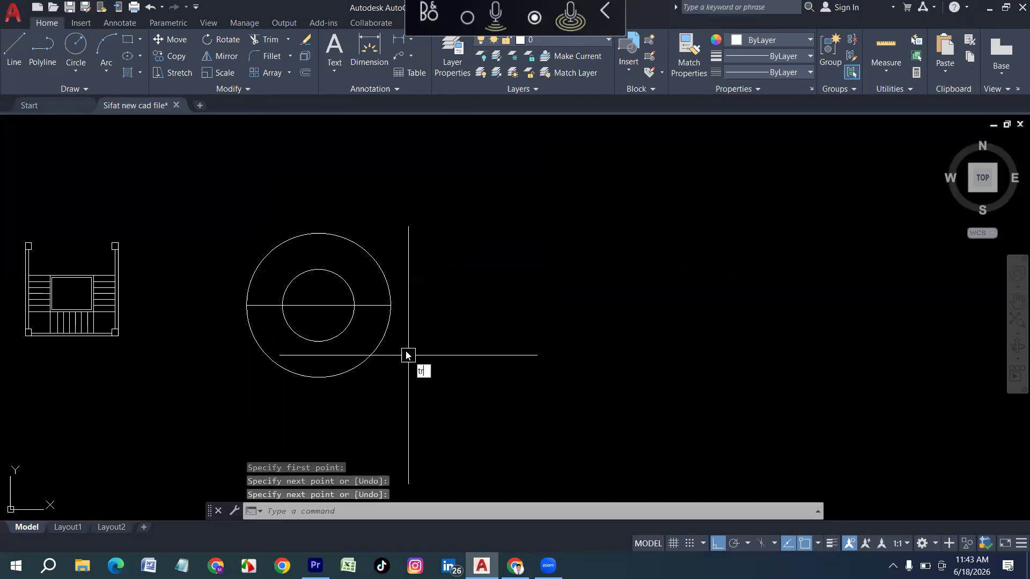
# Trim away the lower halves of both circles and the line segment inside the inner circle, leaving a semicircular band.
pyautogui.write('tr')
pyautogui.press('Return')
pyautogui.scroll(2, 400, 347)
pyautogui.click(399, 347)
pyautogui.click(272, 313)
pyautogui.click(272, 312)
pyautogui.click(261, 274)
pyautogui.press('Escape')
# Create a path array of the band's right end line along the outer arc.
pyautogui.write('ar')
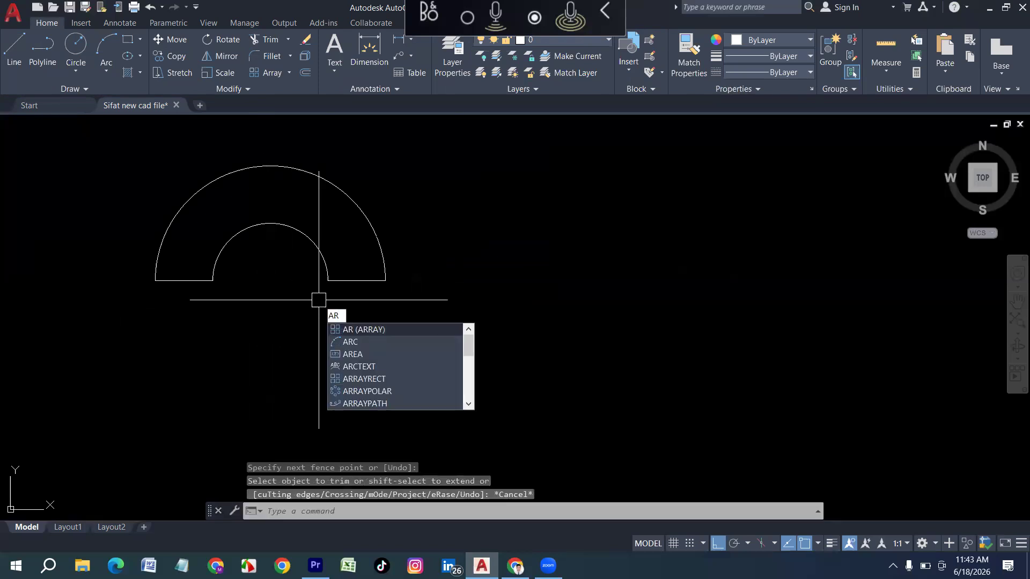
pyautogui.press('Return')
pyautogui.click(356, 281)
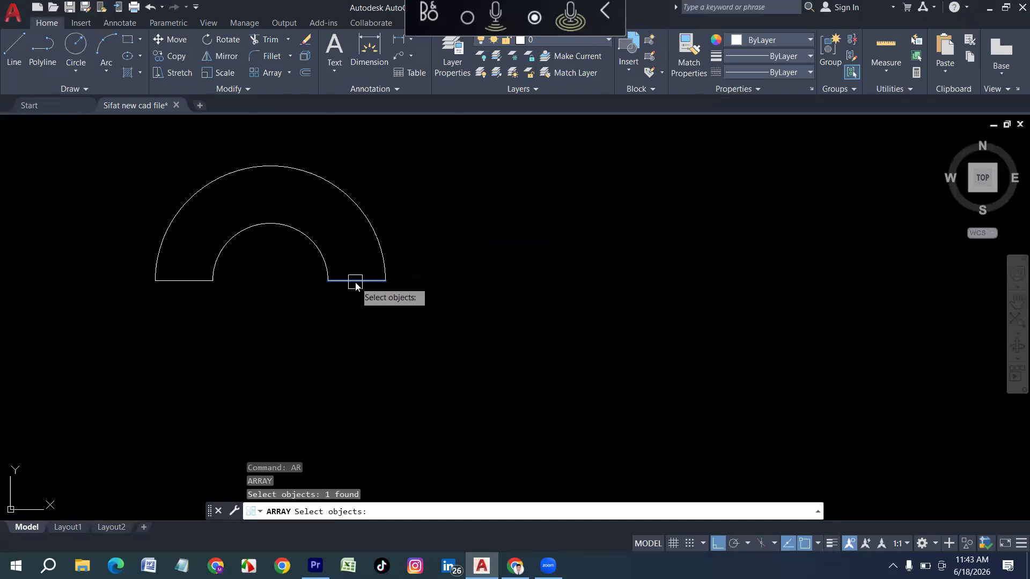
pyautogui.press('Return')
pyautogui.click(391, 329)
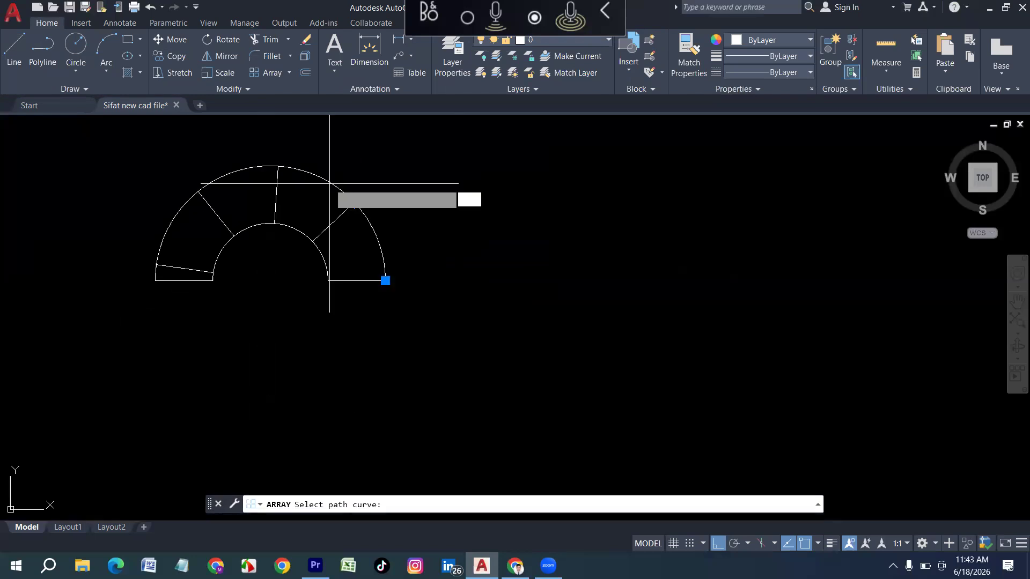
pyautogui.click(328, 185)
pyautogui.press('Return')
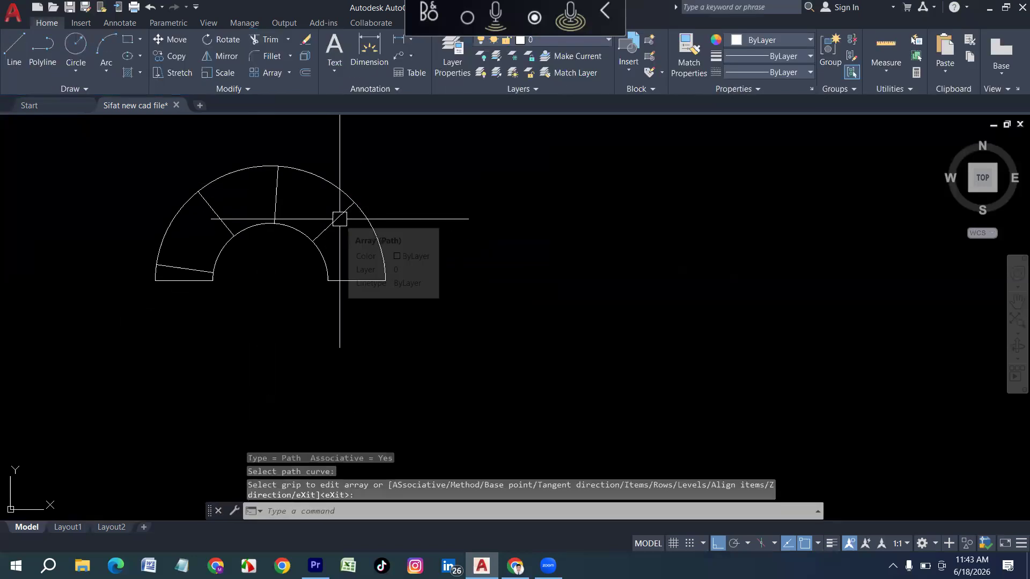
# Set the path array's item spacing to 10" and close its quick properties.
pyautogui.click(339, 218)
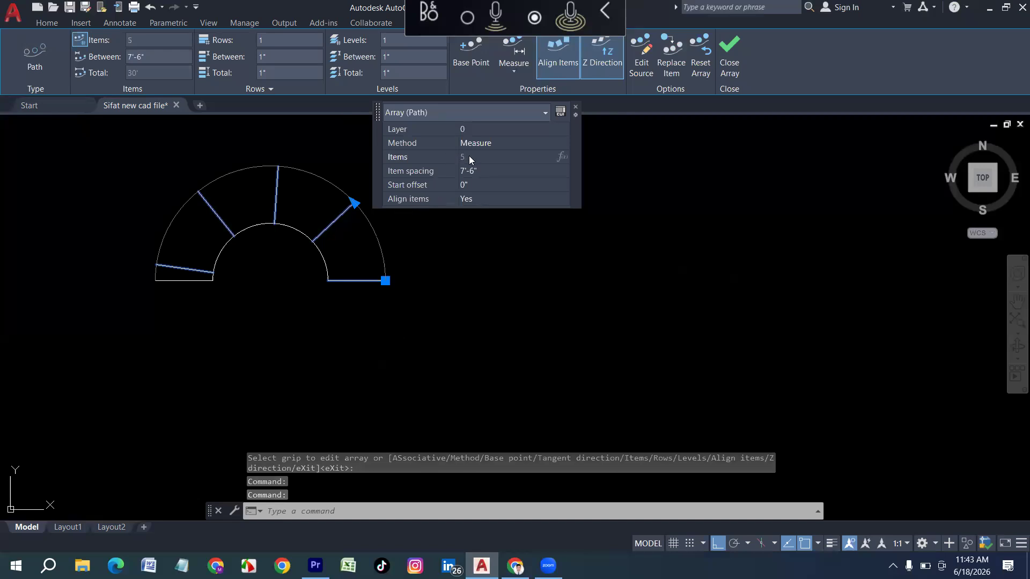
pyautogui.click(485, 171)
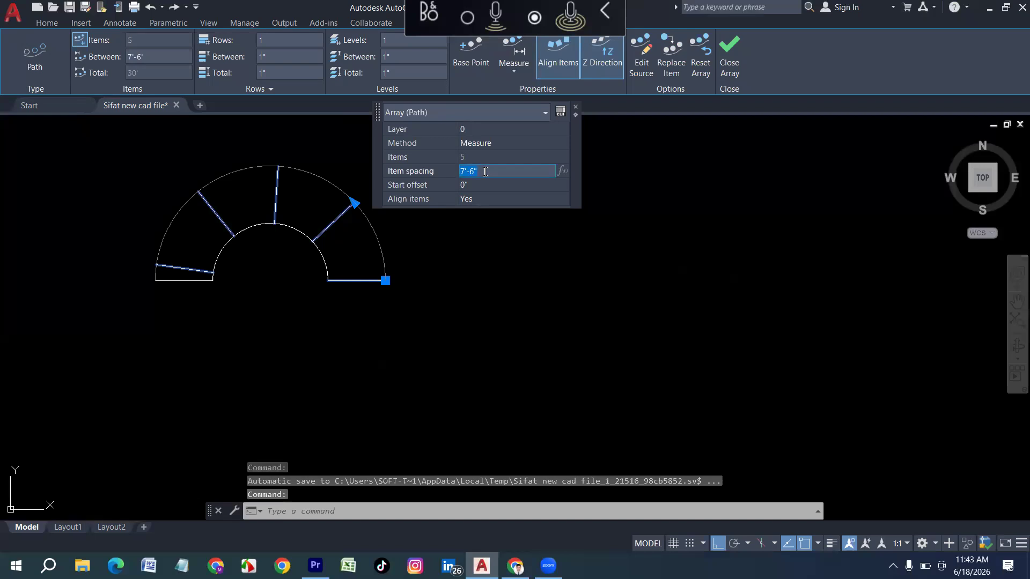
pyautogui.write('10')
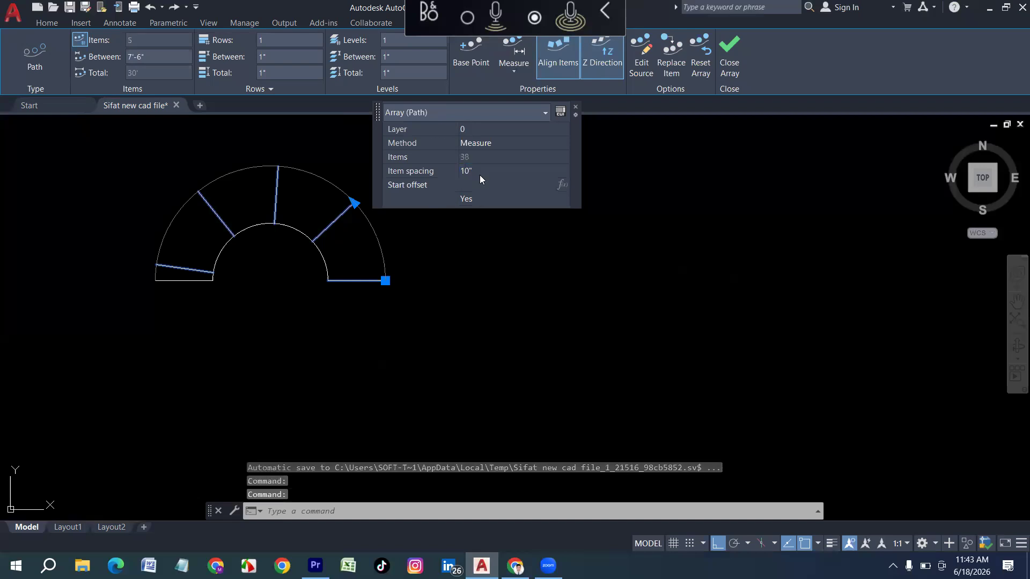
pyautogui.press('Tab')
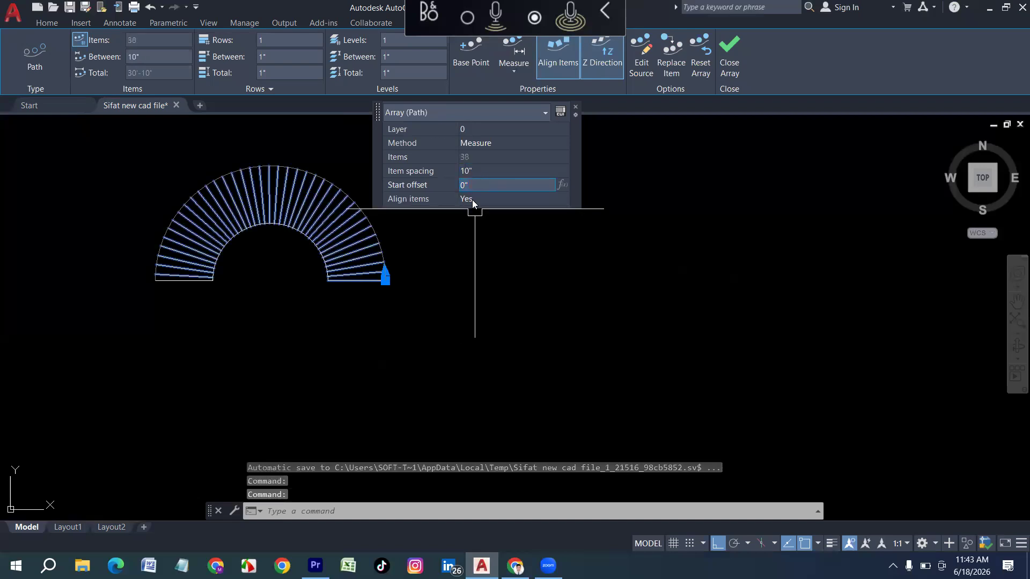
pyautogui.click(575, 106)
pyautogui.press('Escape')
# Set the item spacing of the semicircular stair's path array to 1'-8" and deselect it.
pyautogui.scroll(2, 342, 260)
pyautogui.scroll(2, 342, 260)
pyautogui.moveTo(388, 269); pyautogui.dragTo(397, 360, button='middle')
pyautogui.scroll(-2, 397, 346)
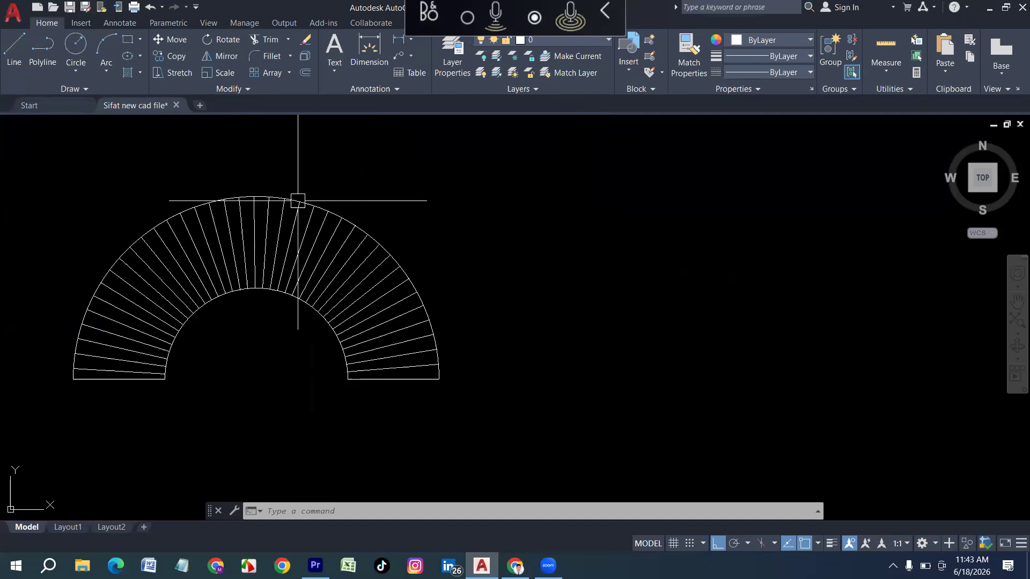
pyautogui.scroll(-4, 256, 225)
pyautogui.scroll(2, 295, 256)
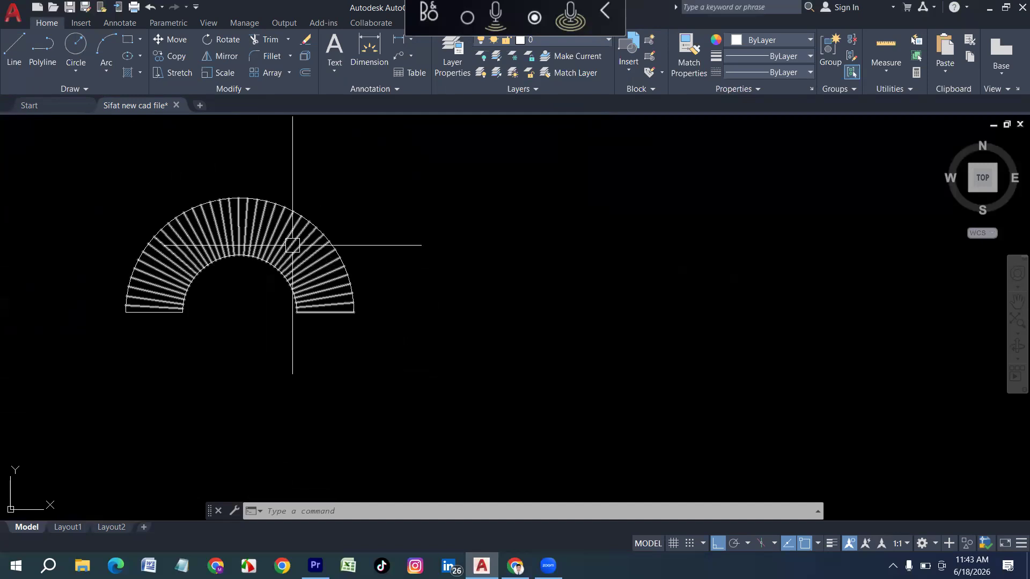
pyautogui.click(292, 247)
pyautogui.moveTo(324, 234)
pyautogui.click(434, 197)
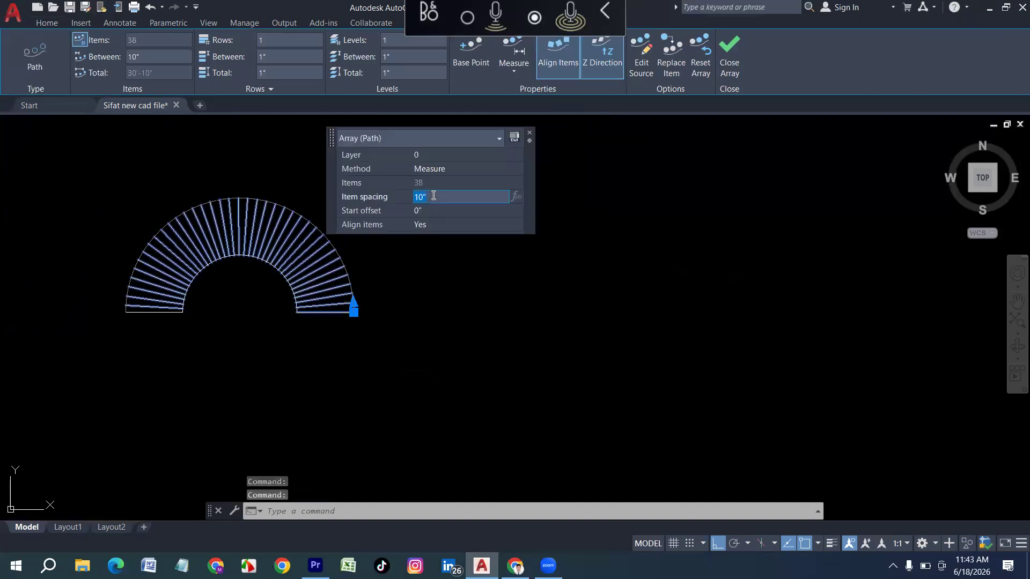
pyautogui.press('Return')
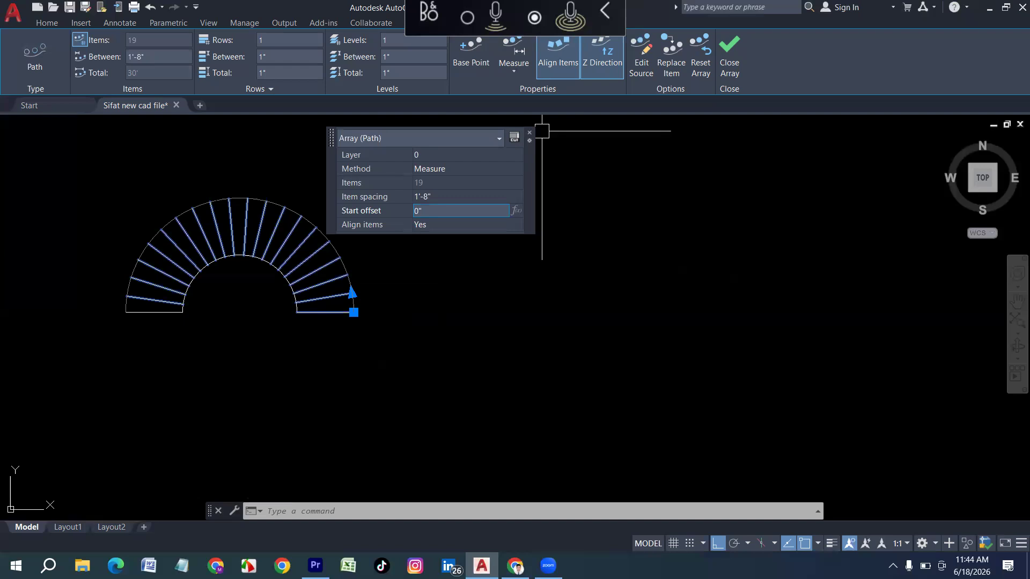
pyautogui.press('Escape')
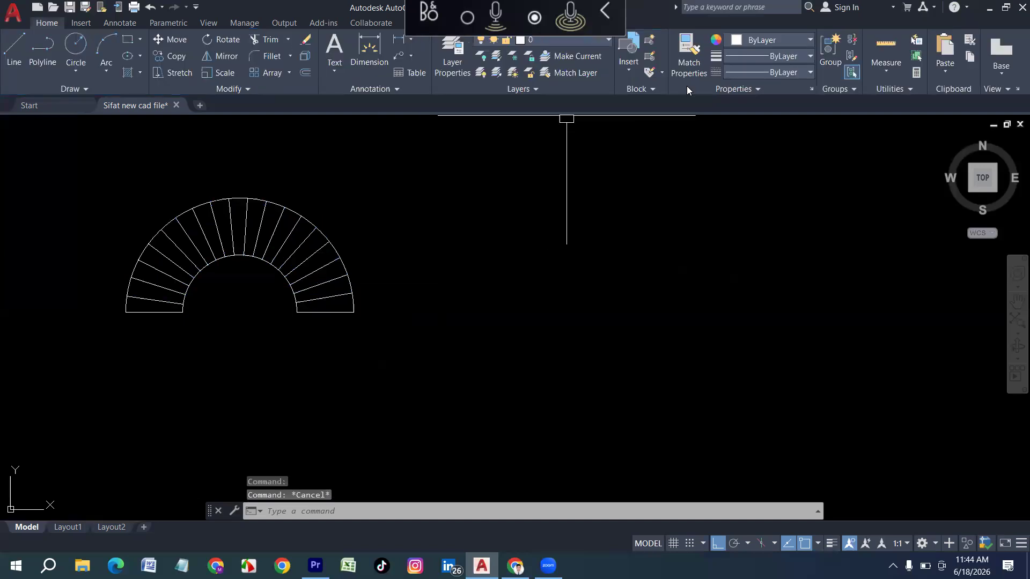